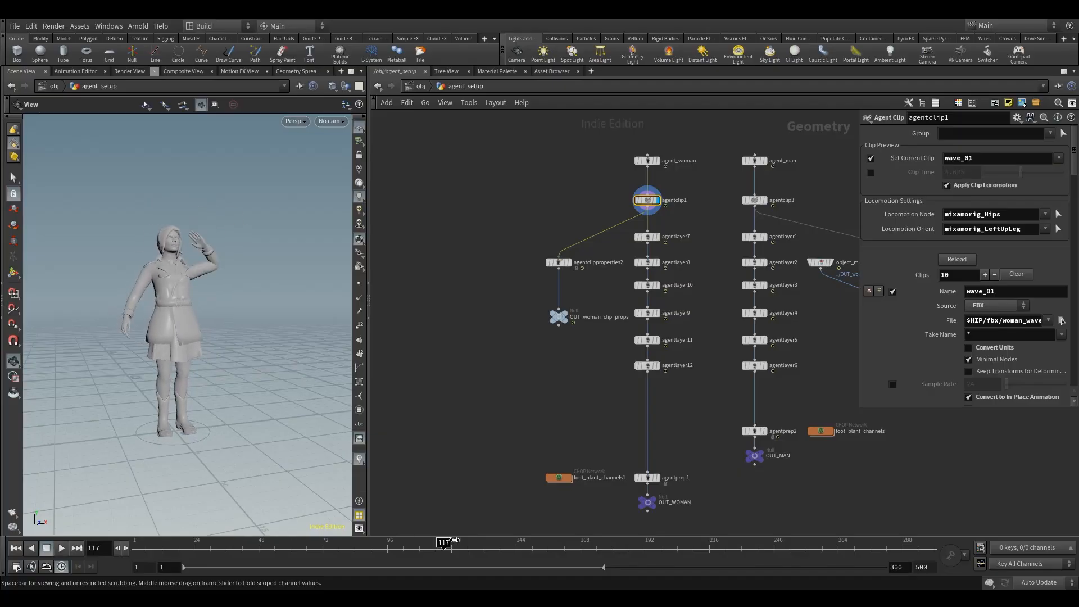
Step: Add a Tube node in the empty area beside the woman agent's node chain
drag(243, 334, 195, 340)
click(501, 252)
middle_drag(458, 206, 504, 233)
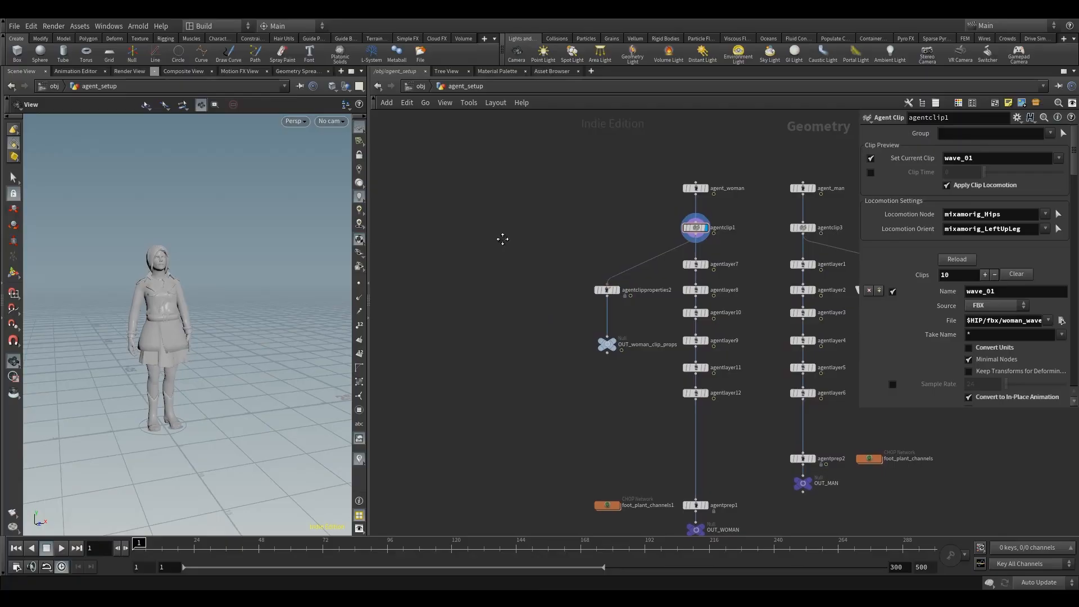
key(Tab)
text(tun)
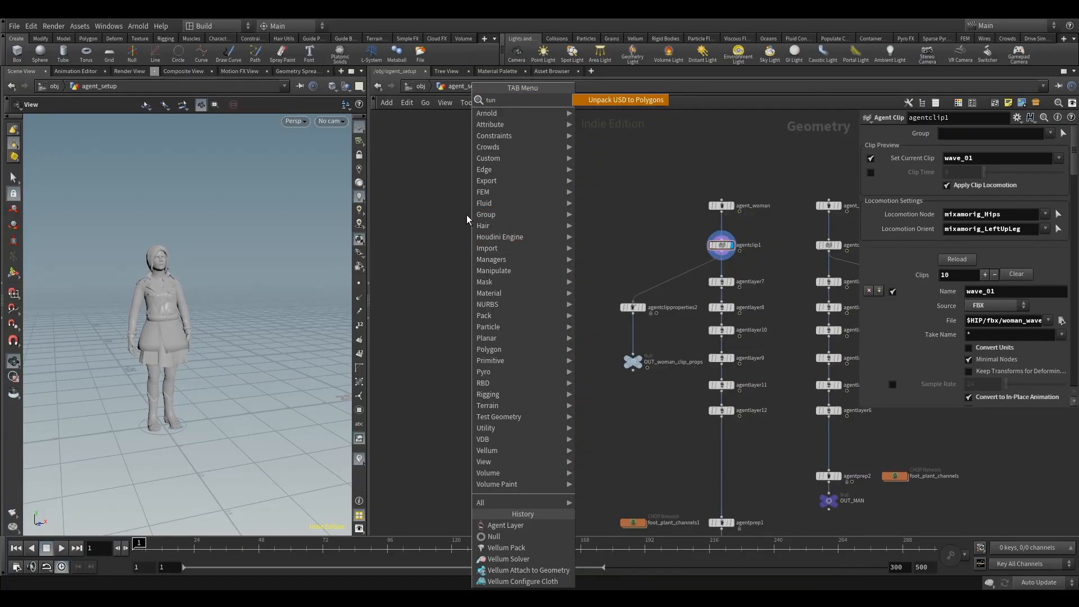
key(BackSpace)
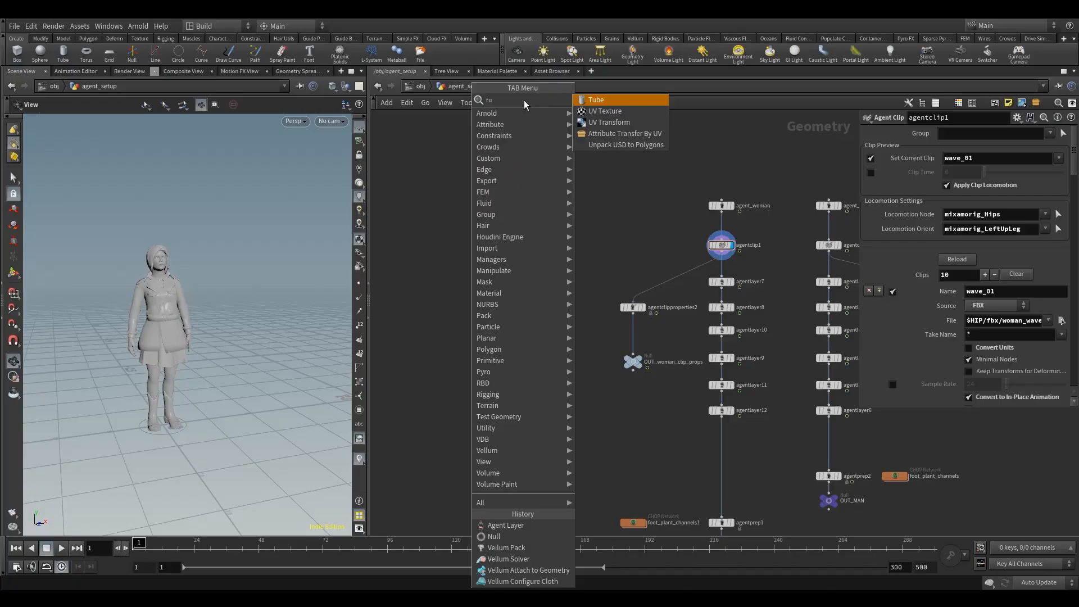
text(be)
click(594, 100)
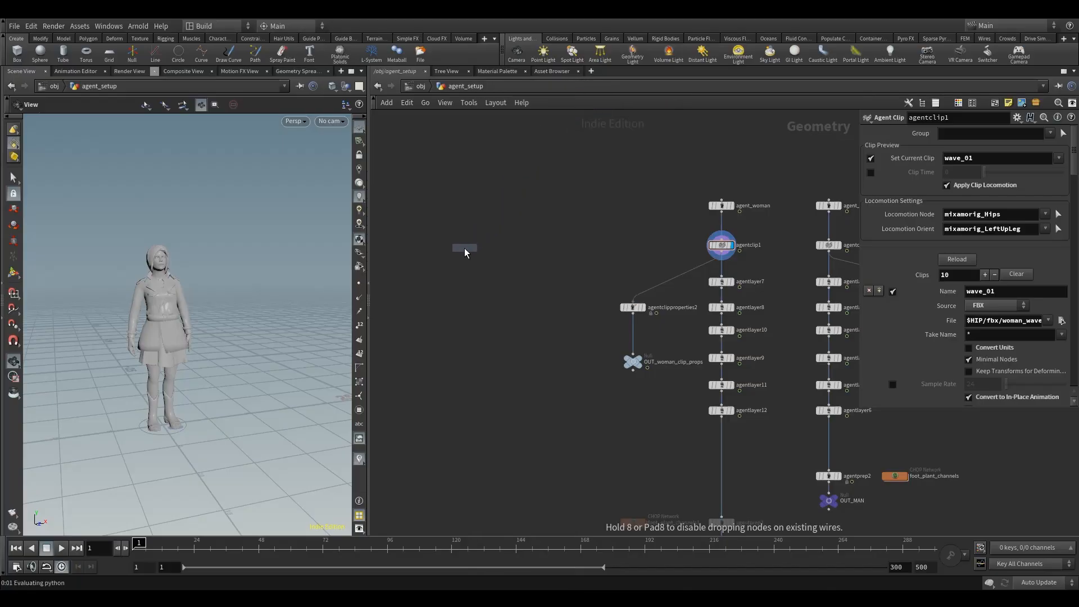
click(464, 248)
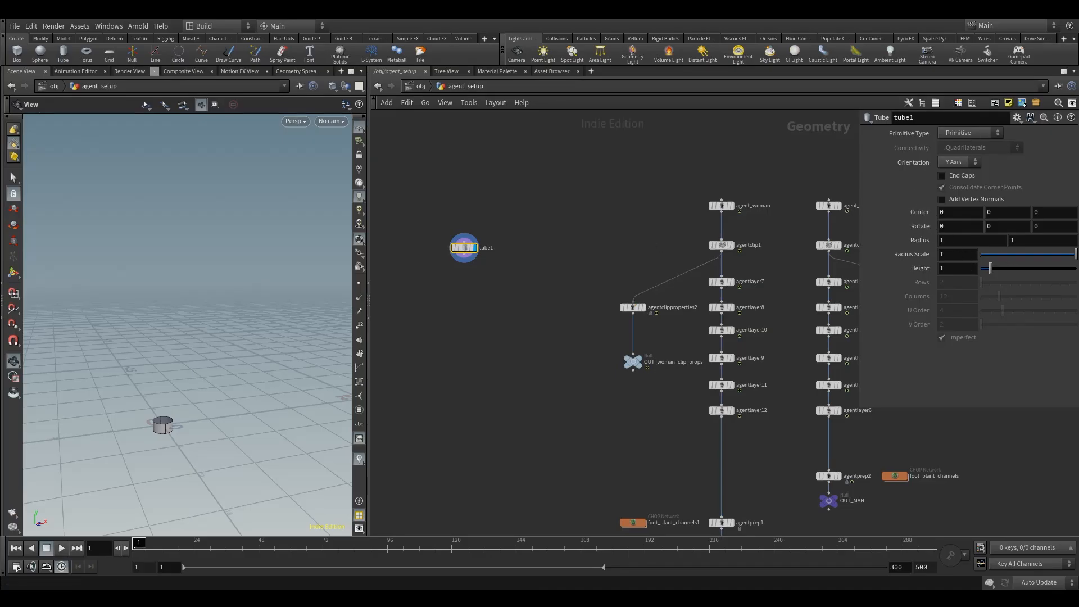
Step: Change the tube's primitive type to Polygon and enable its end caps
click(955, 133)
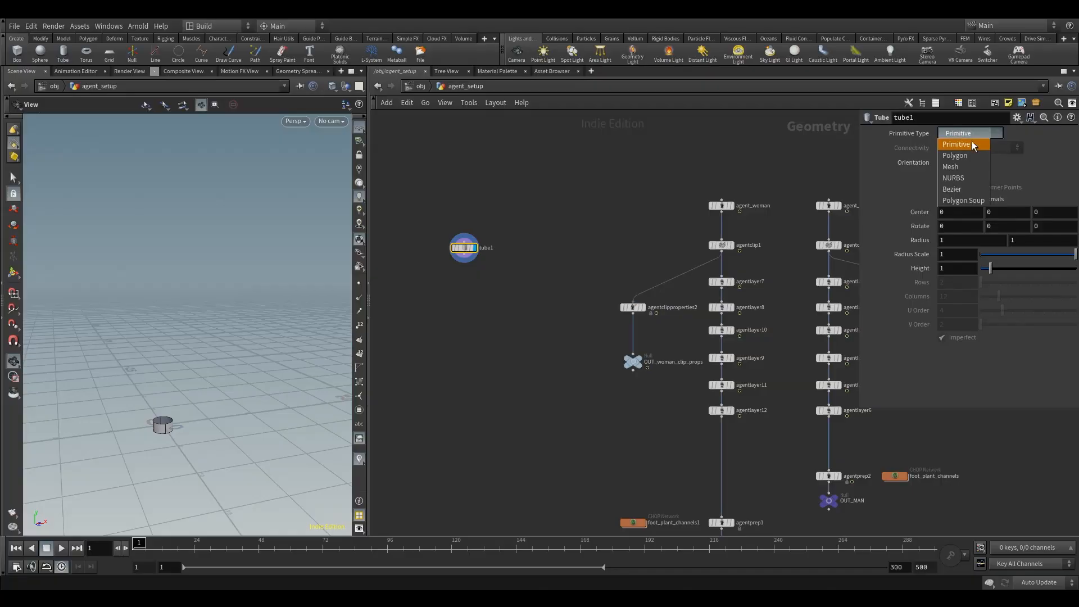
click(972, 140)
drag(193, 408, 187, 403)
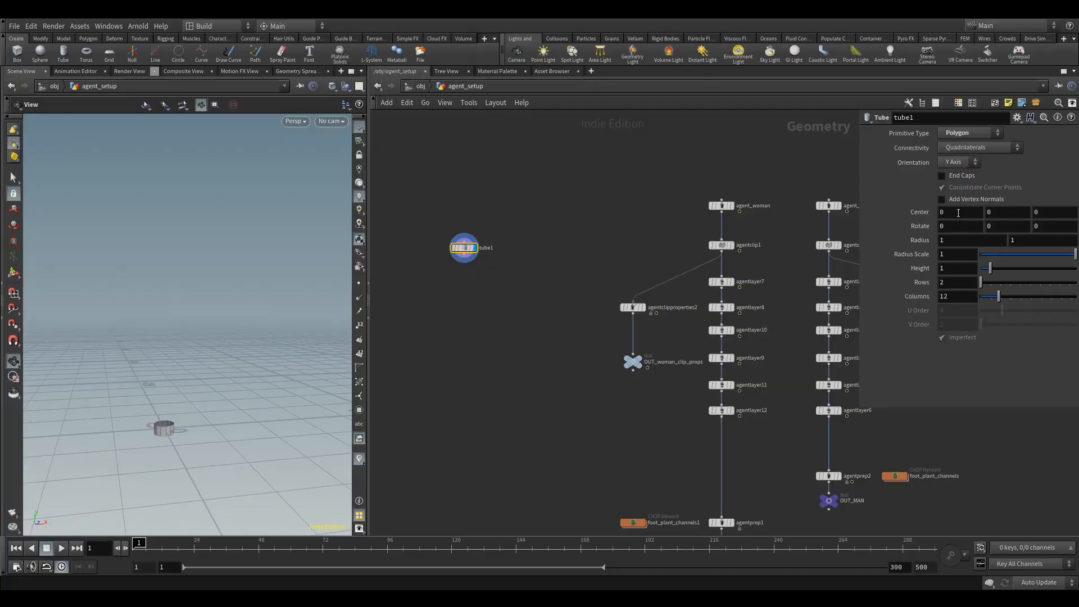
click(966, 176)
Step: Set the tube's radius scale to .15 and its height to 15
double_click(956, 256)
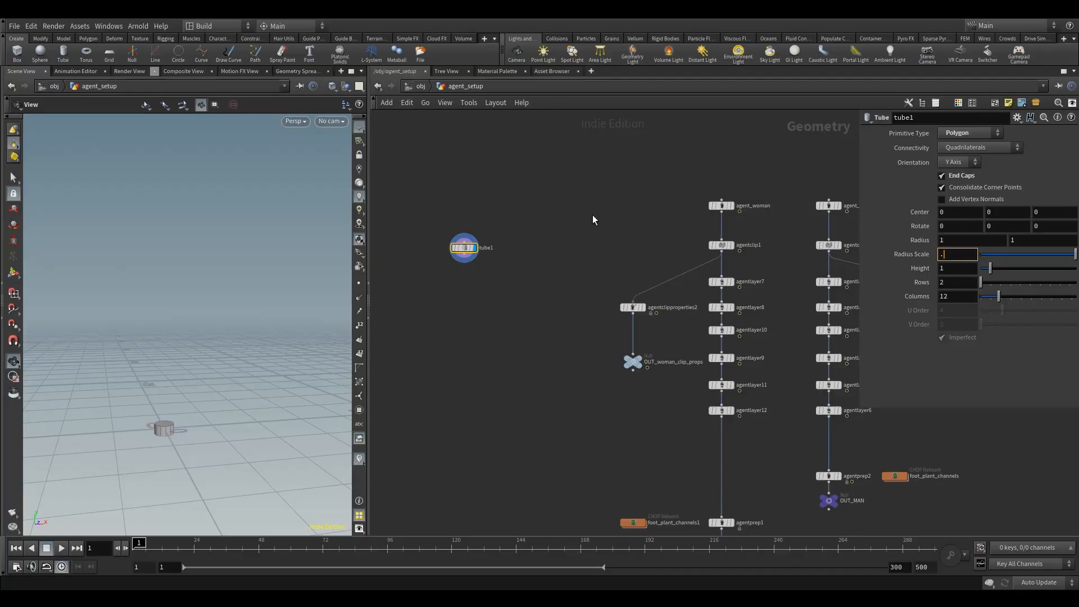
key(Return)
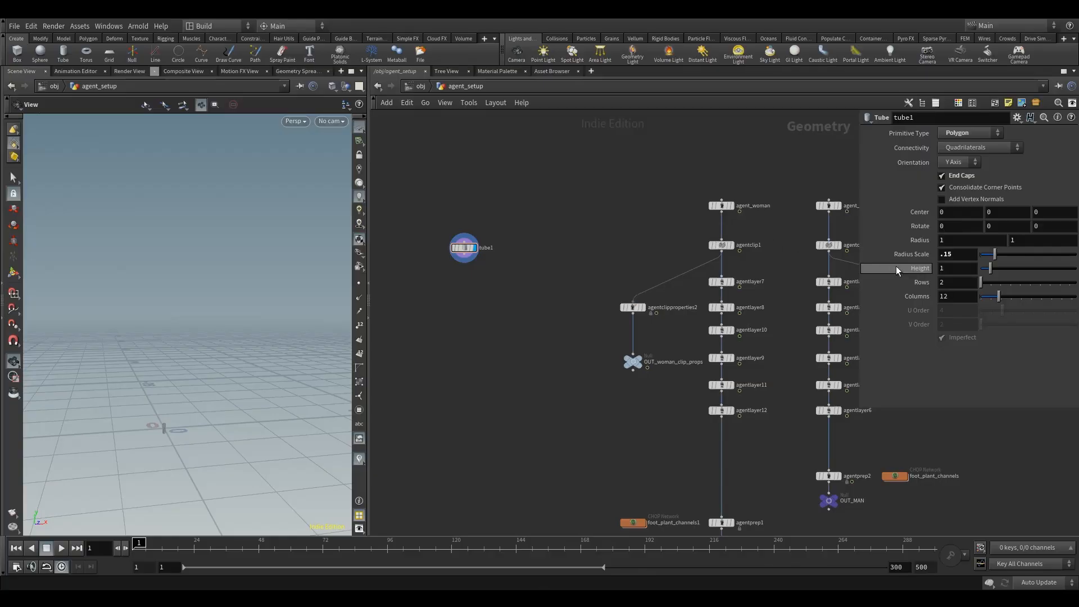
double_click(955, 269)
key(Return)
drag(157, 361, 236, 326)
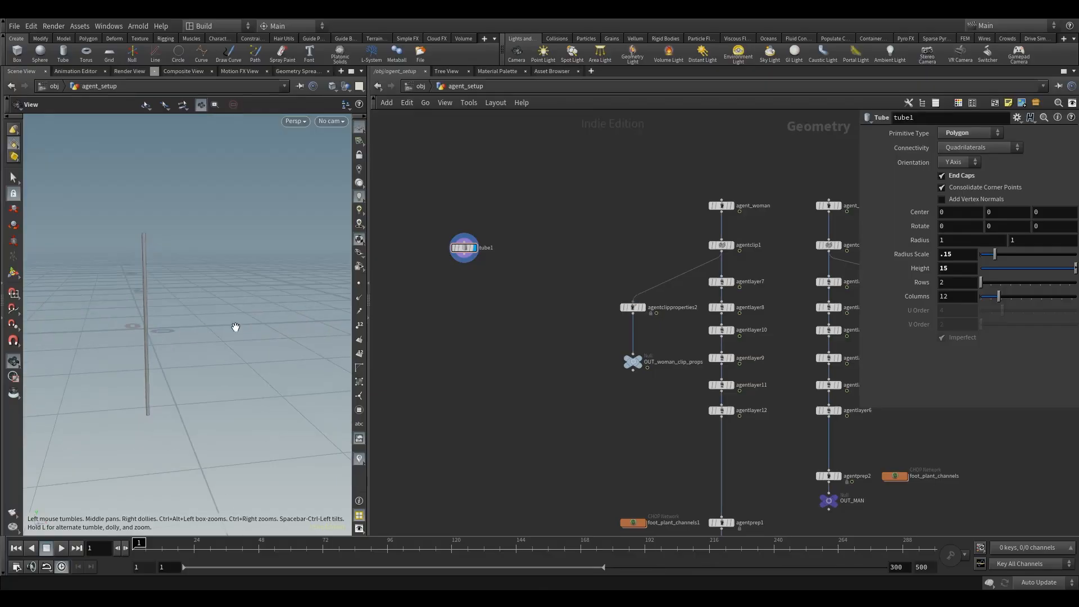
Step: Set the tube's number of rows to 50
double_click(957, 282)
text(50)
key(Return)
drag(118, 262, 234, 263)
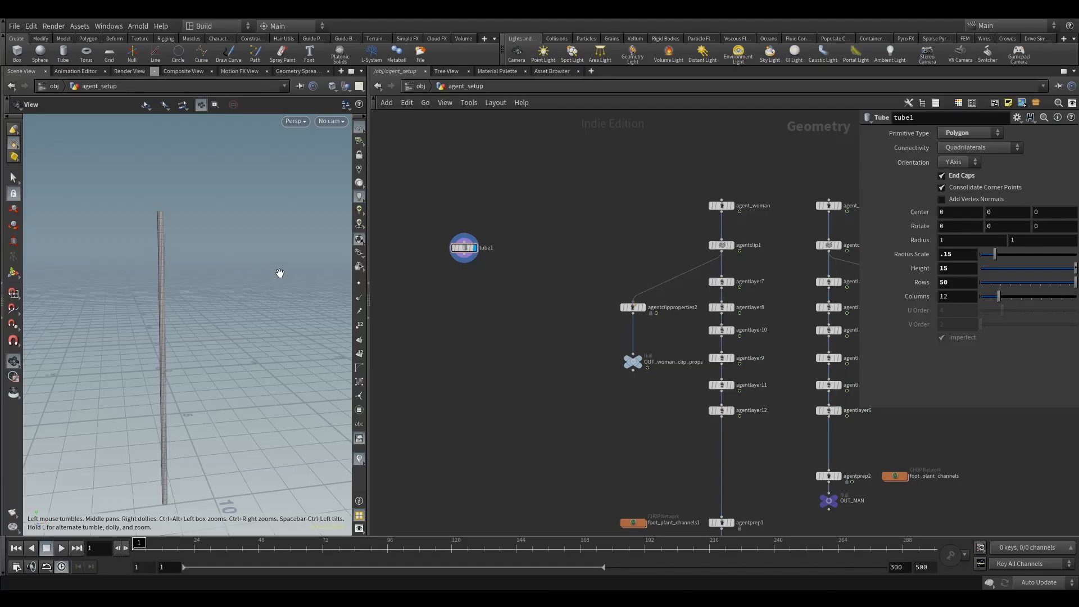
Step: Add a Grid node next to the tube node and display it in the viewport
key(Tab)
text(gri)
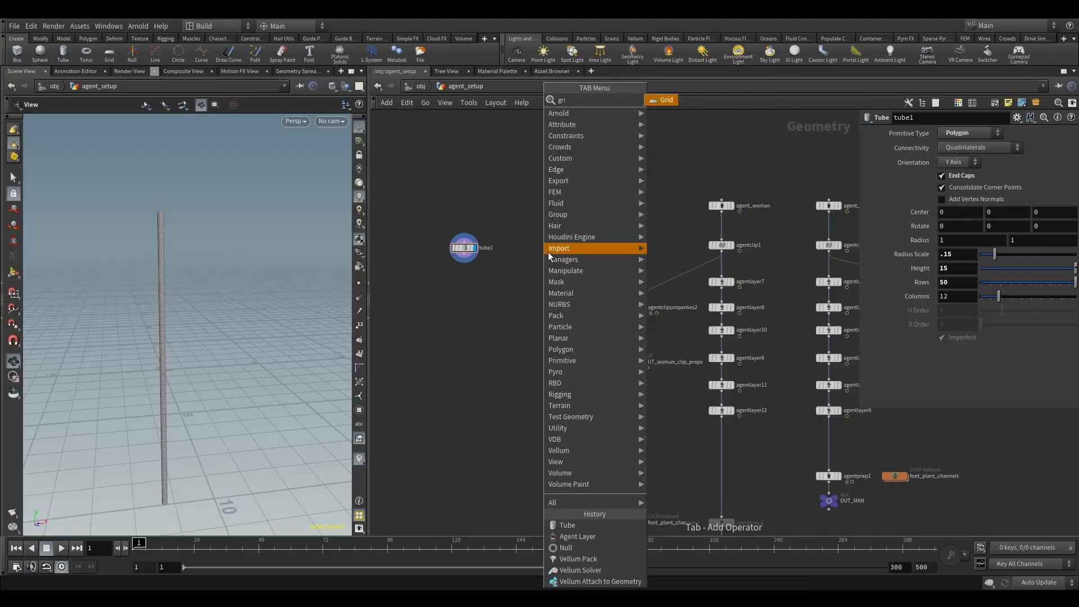
click(667, 99)
click(538, 248)
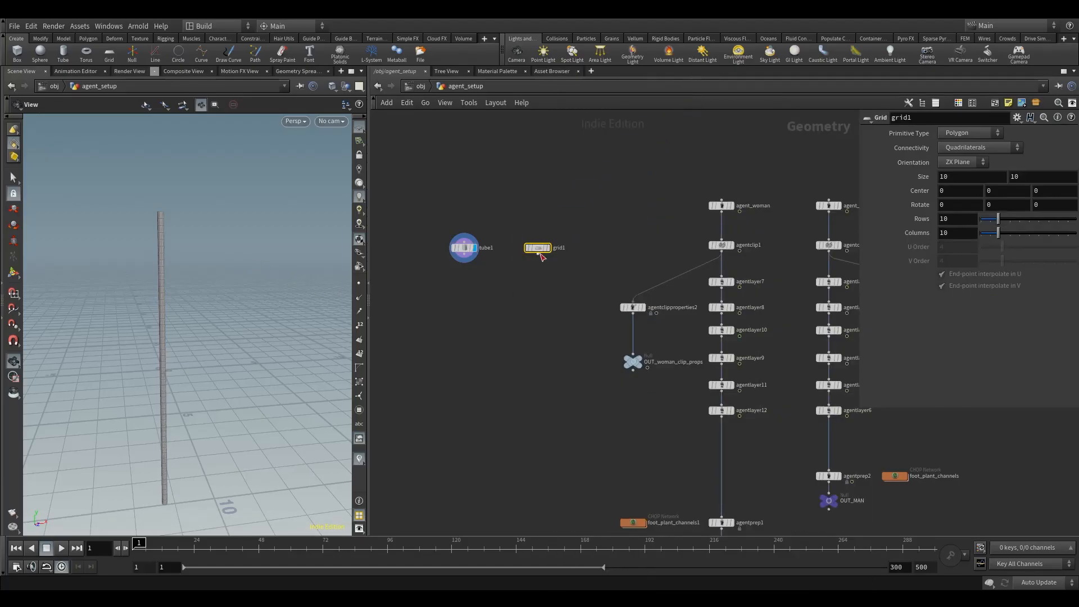
click(549, 248)
Step: Orient the grid to the XY Plane and show the tube as a template alongside it
click(947, 163)
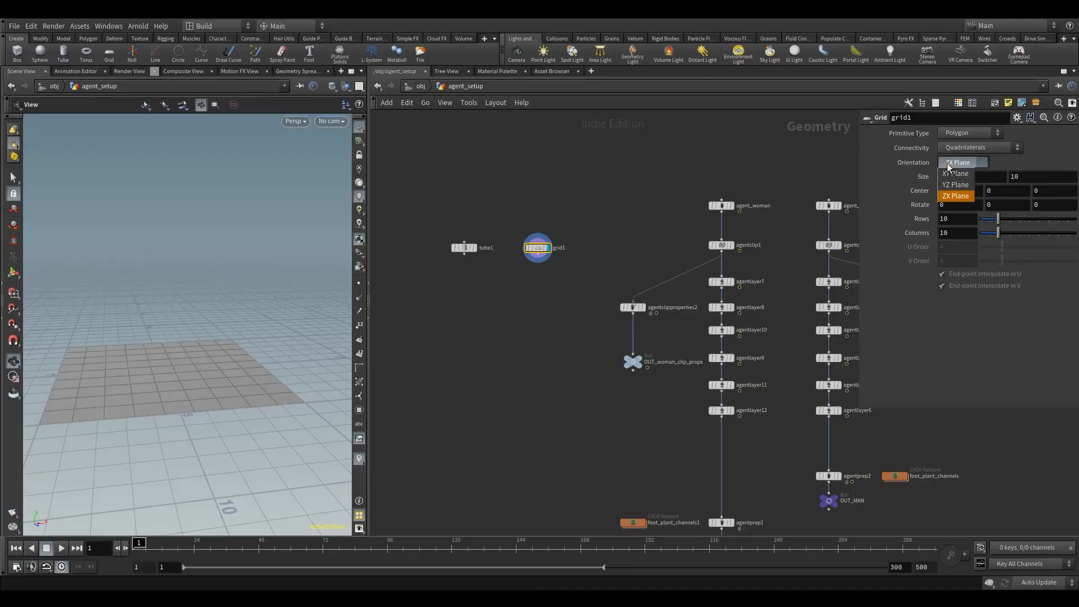
click(959, 185)
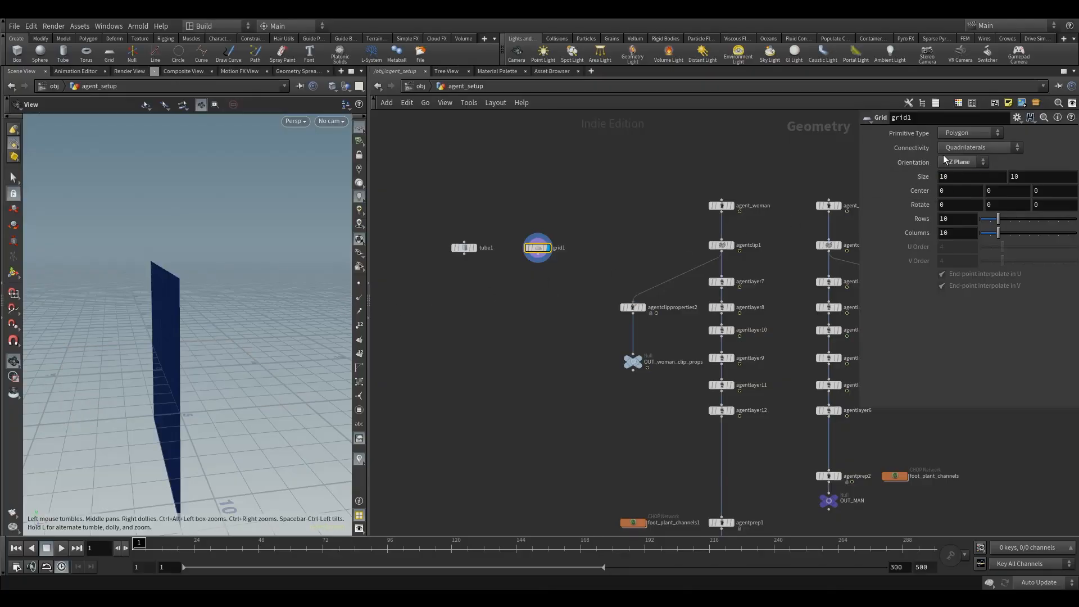
click(962, 162)
click(956, 173)
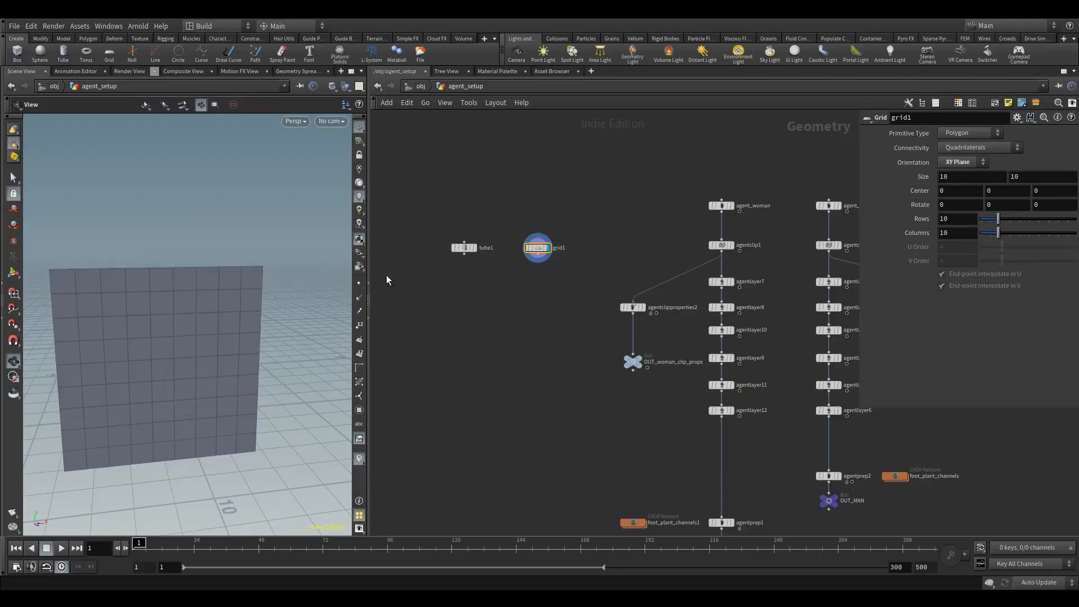
click(474, 248)
drag(202, 313, 152, 321)
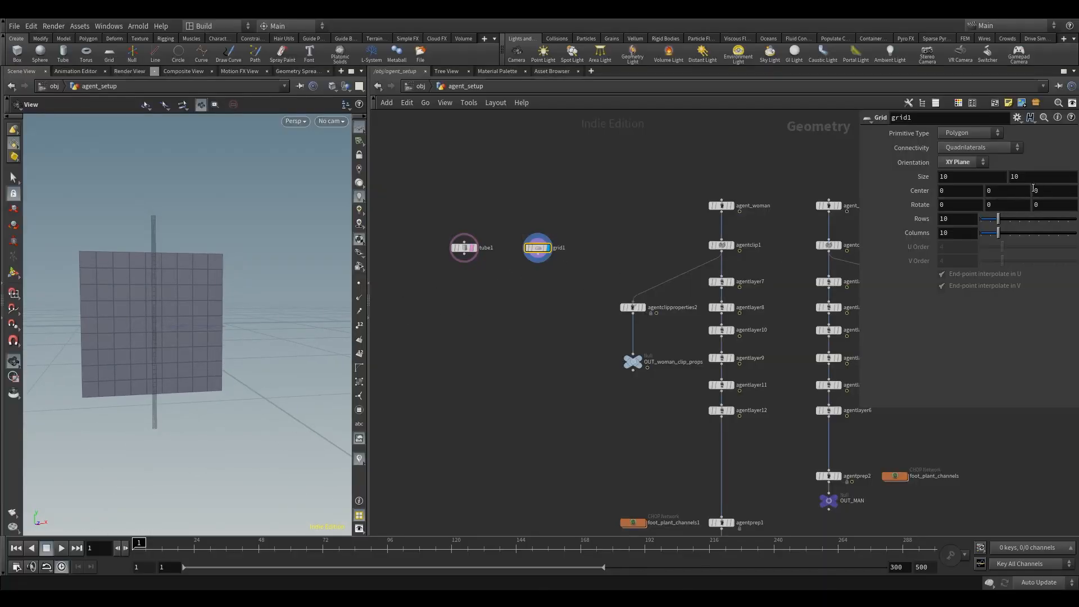
Step: Set the grid's size to 20 by 8
double_click(938, 178)
text(20)
key(Return)
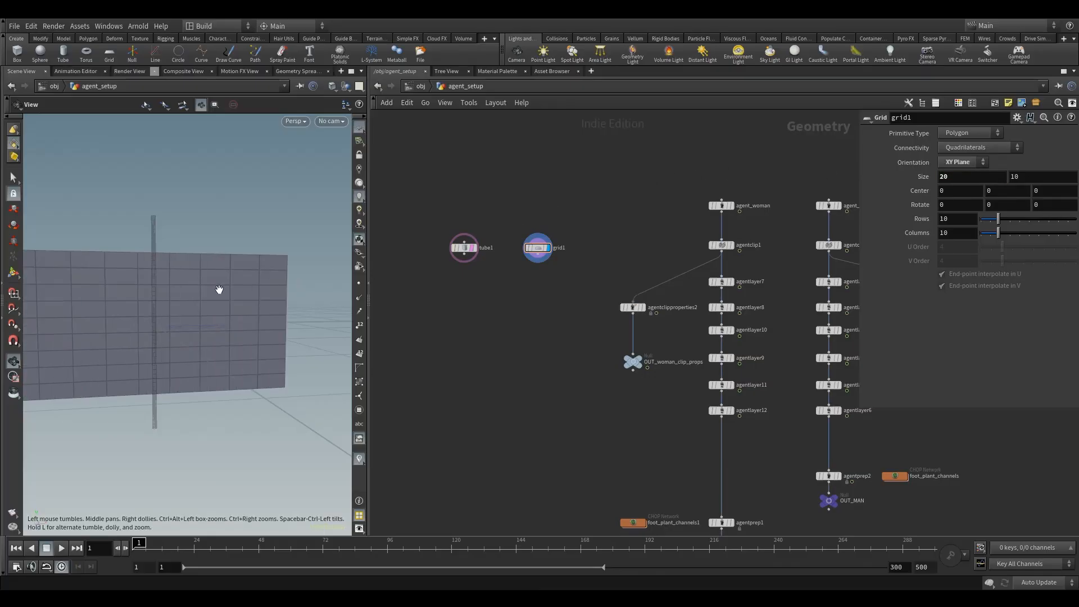
scroll(219, 292, down, 2)
drag(250, 285, 226, 306)
double_click(1055, 179)
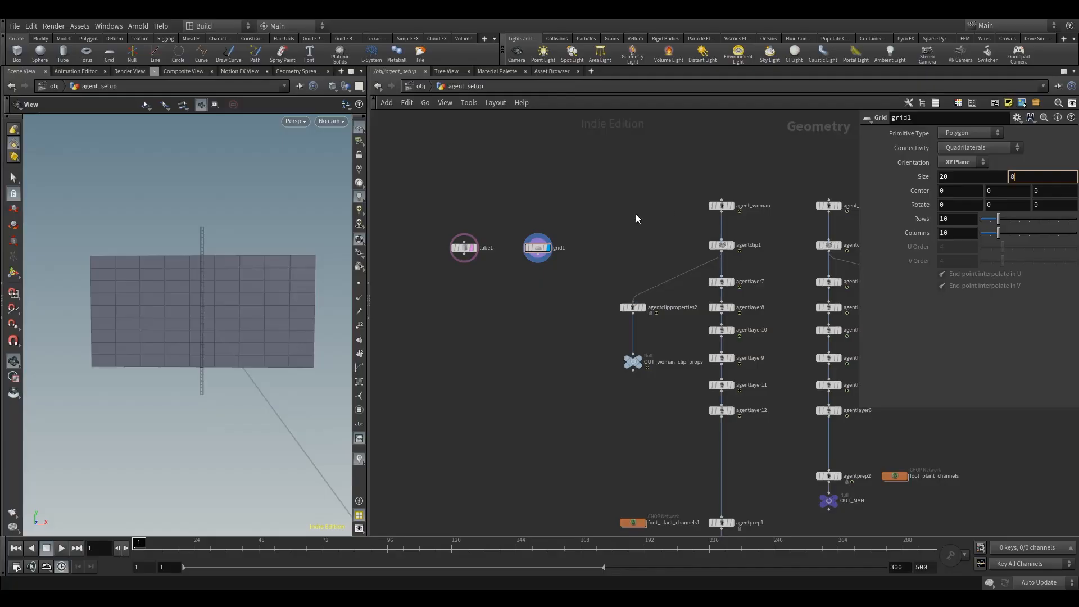
text(8)
key(Return)
drag(235, 294, 256, 282)
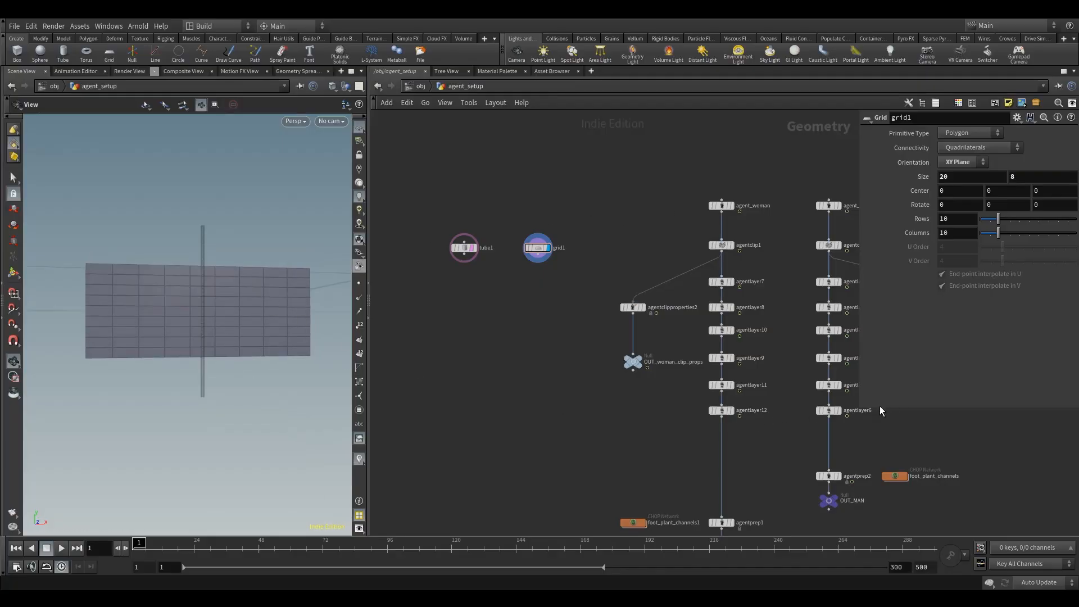
Step: Set the grid's center X to 10.2 so its edge sits just beside the tube
middle_drag(553, 358, 494, 326)
scroll(483, 335, down, 2)
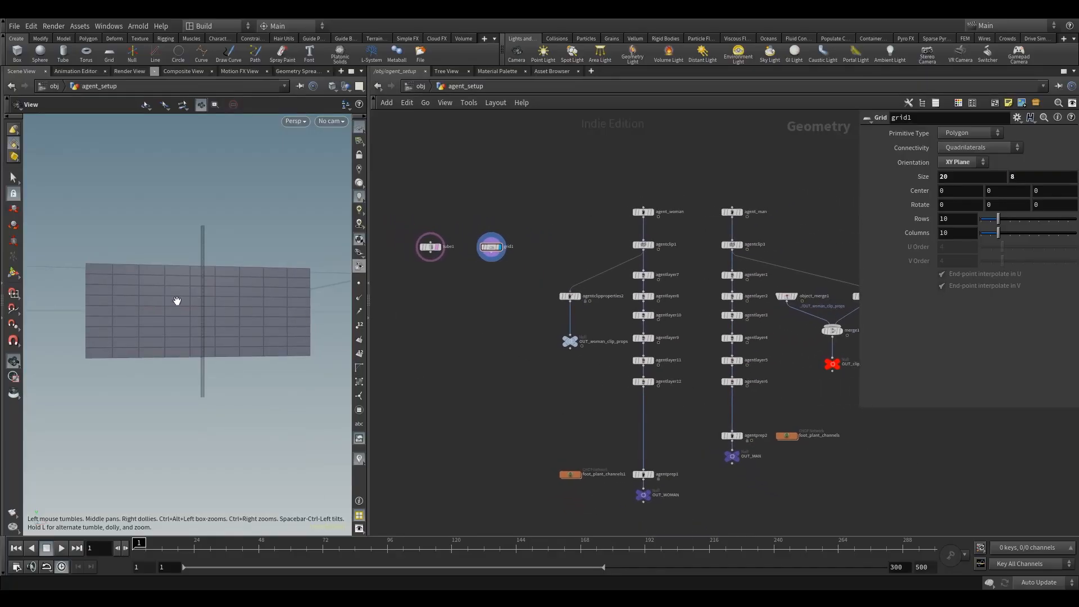
click(980, 194)
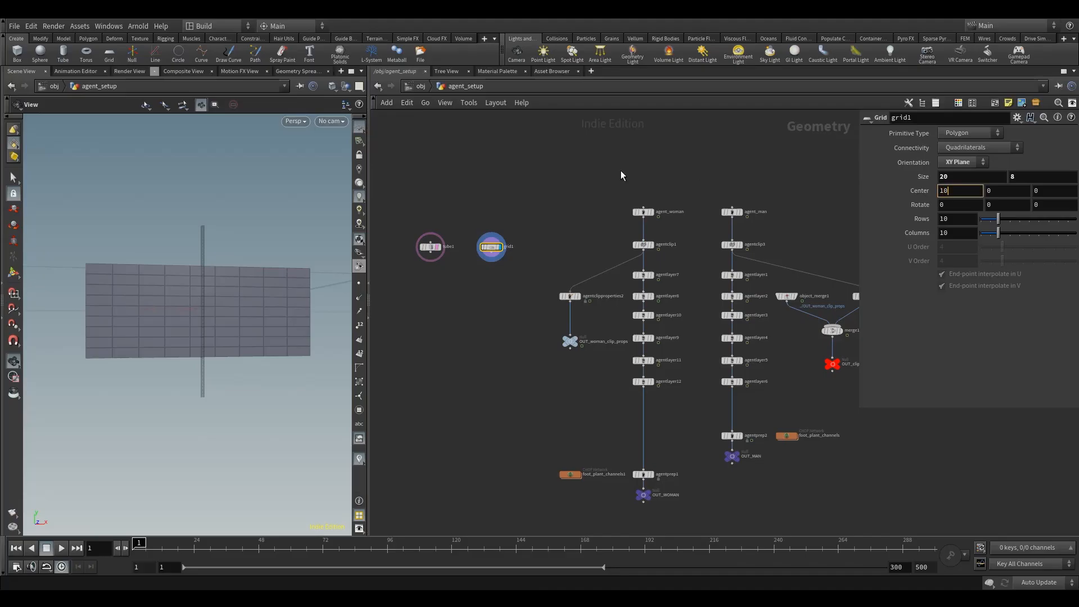
key(Return)
right_drag(206, 275, 393, 244)
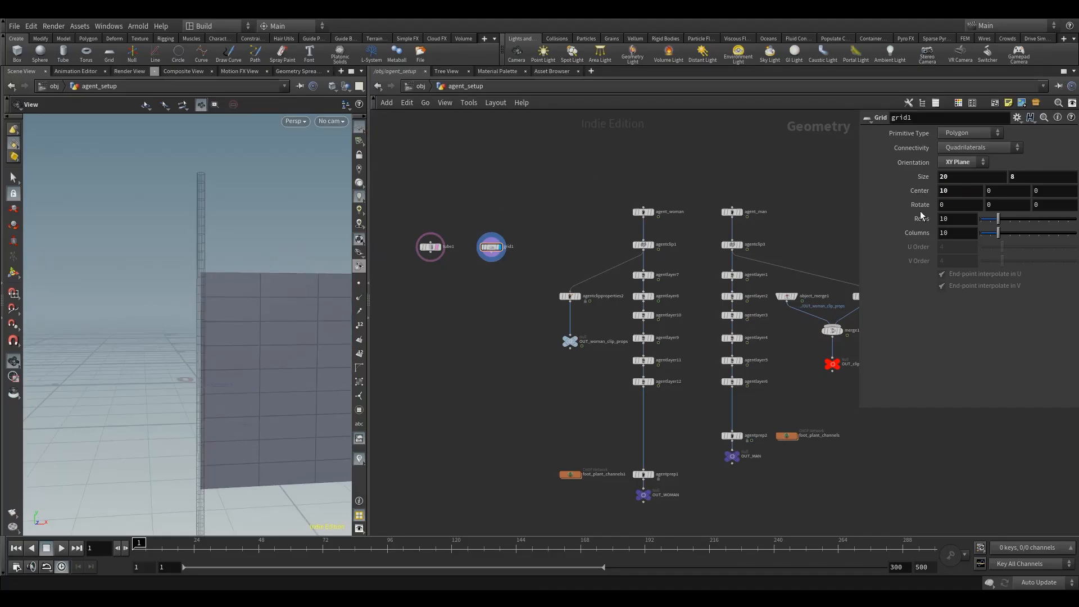
middle_drag(963, 192, 985, 192)
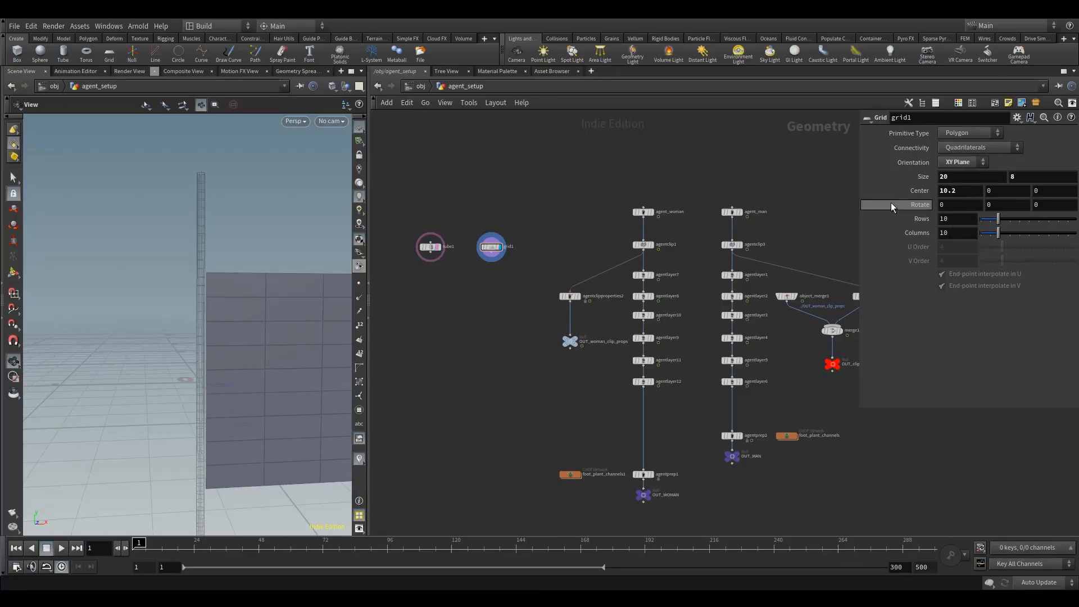
Step: Set the grid's center Y to 3 to raise it toward the tube's upper end
click(1007, 190)
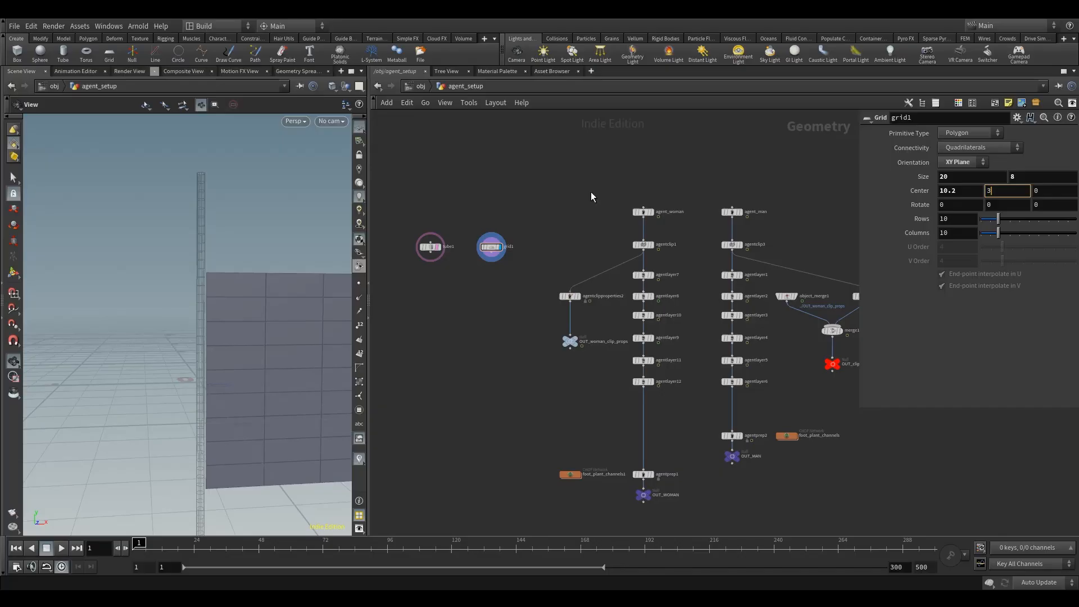
key(Return)
mouse_move(214, 221)
alt+mouse_down()
mouse_move(234, 217)
mouse_move(222, 217)
alt+mouse_up()
alt+middle_drag(231, 224, 185, 231)
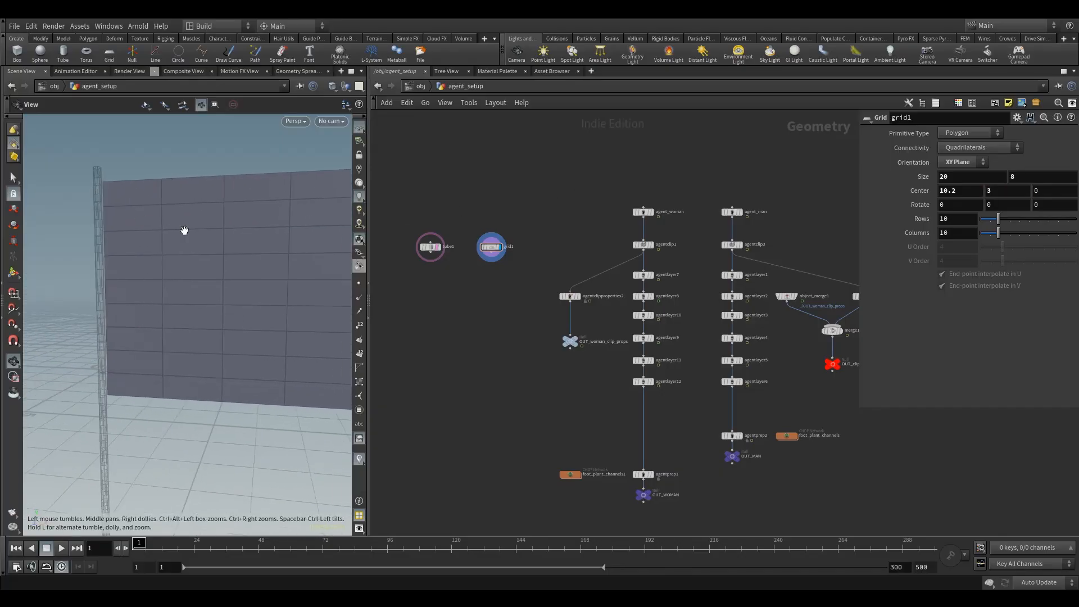
alt+right_drag(185, 230, 178, 261)
alt+drag(179, 262, 202, 272)
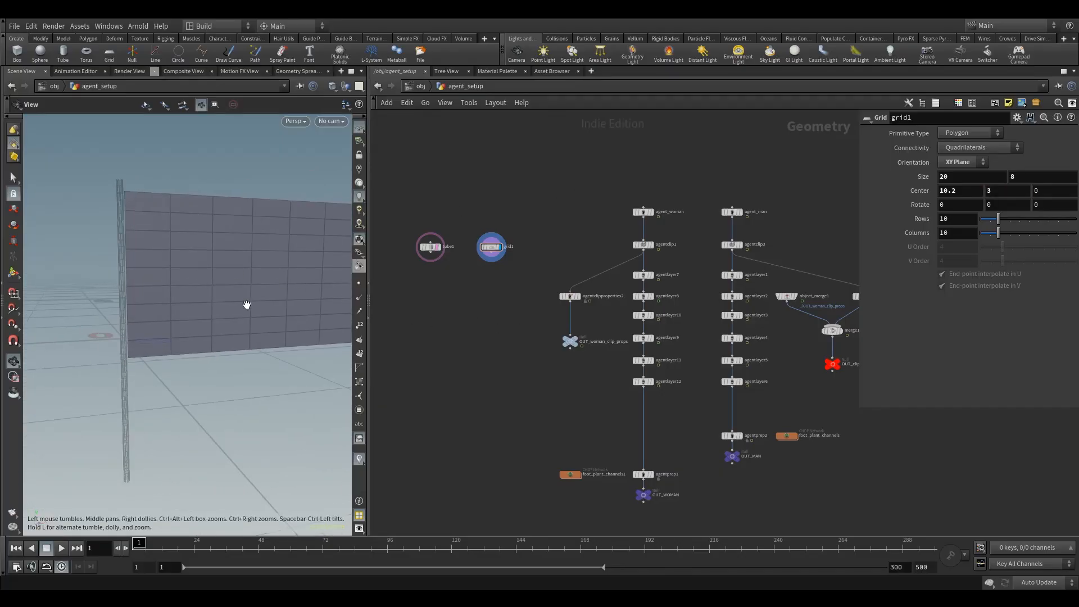
middle_drag(261, 303, 176, 299)
right_drag(176, 299, 200, 313)
drag(200, 313, 229, 279)
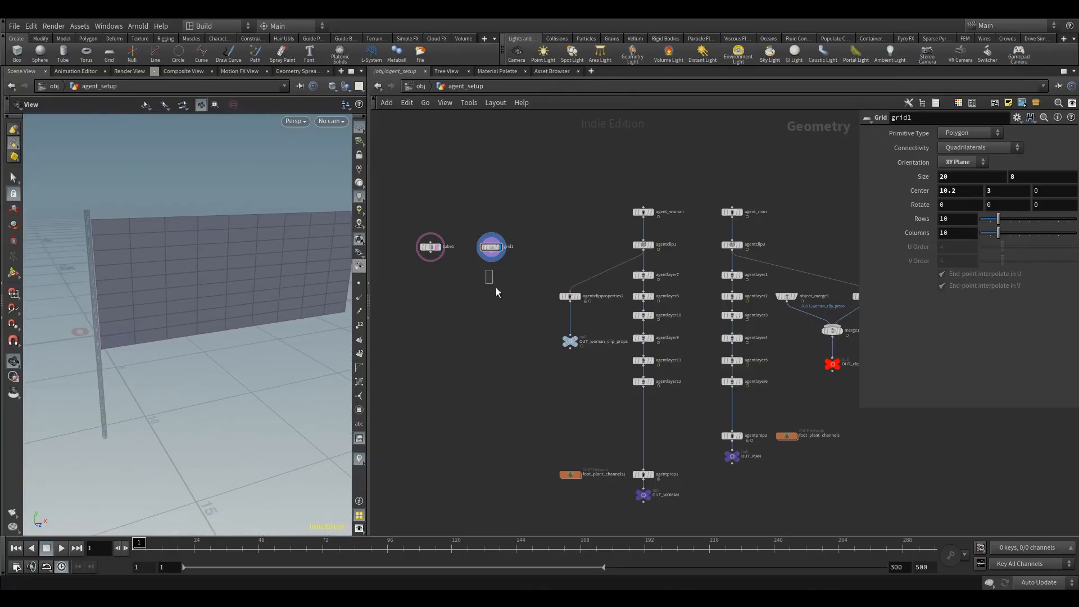
Step: Add a Reverse node under the grid, connect it to the grid and display its result
key(Tab)
text(re)
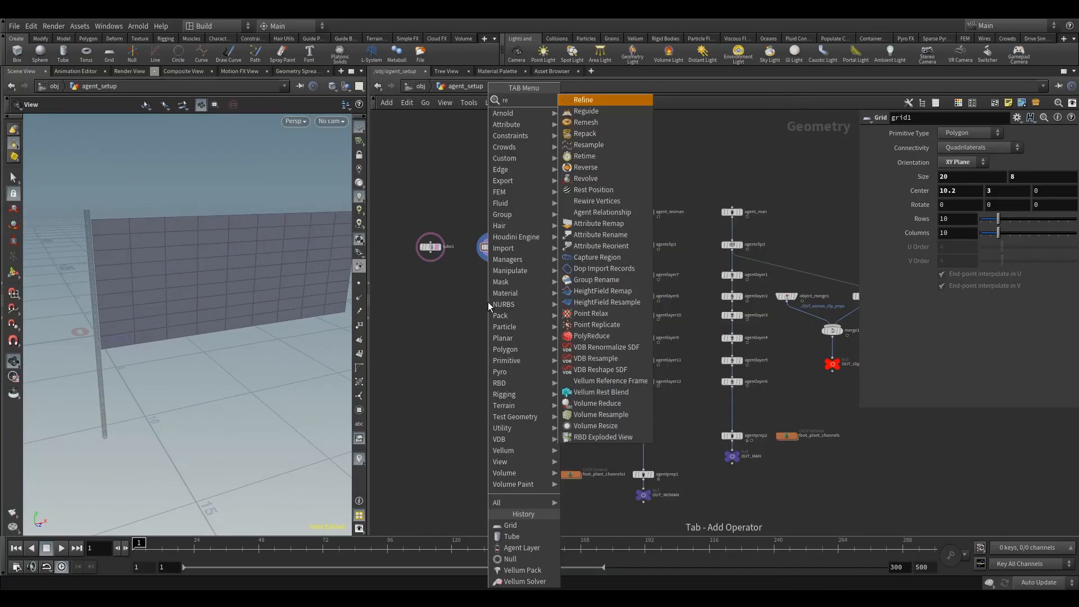
text(ve)
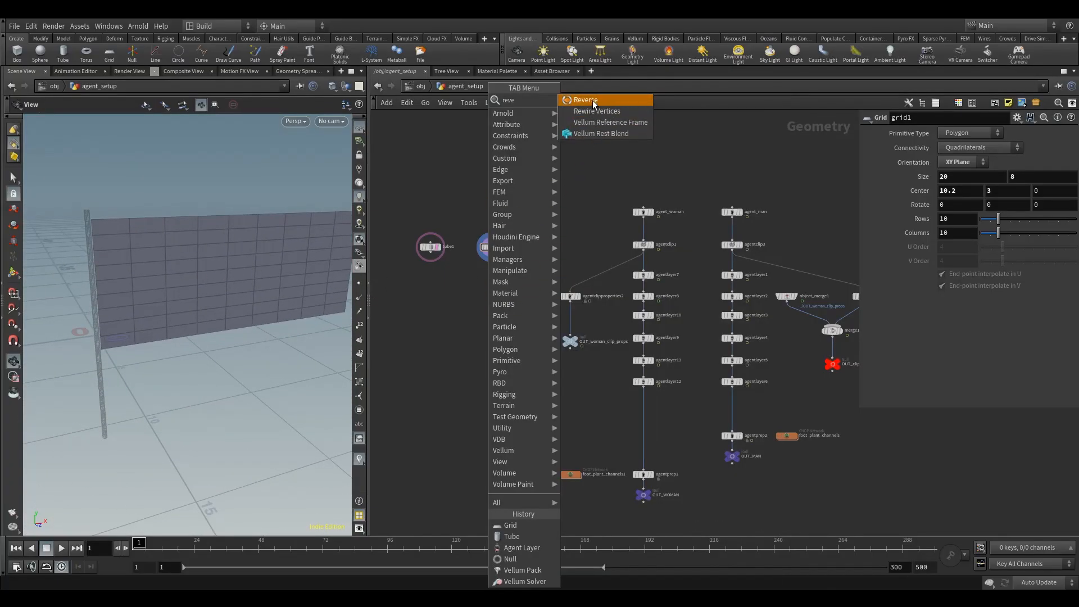
click(592, 102)
click(491, 284)
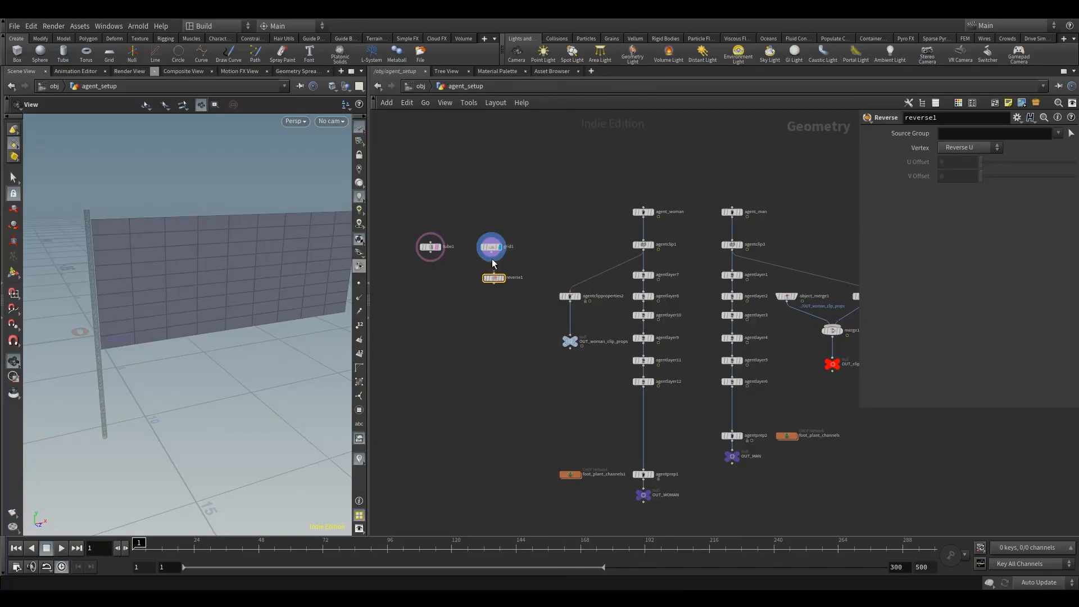
drag(495, 281, 492, 275)
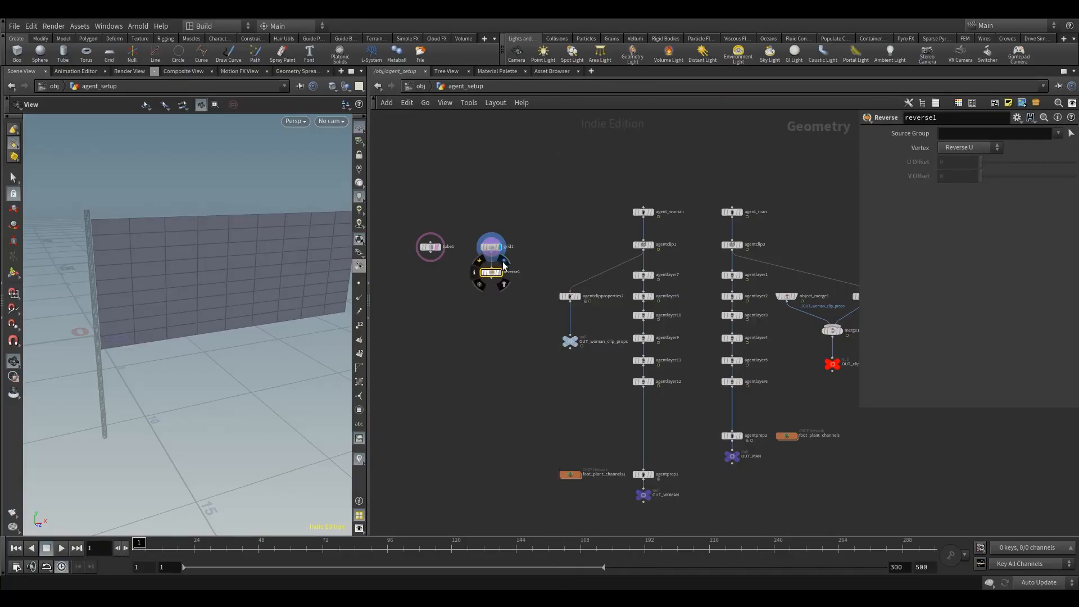
click(504, 266)
drag(277, 272, 225, 278)
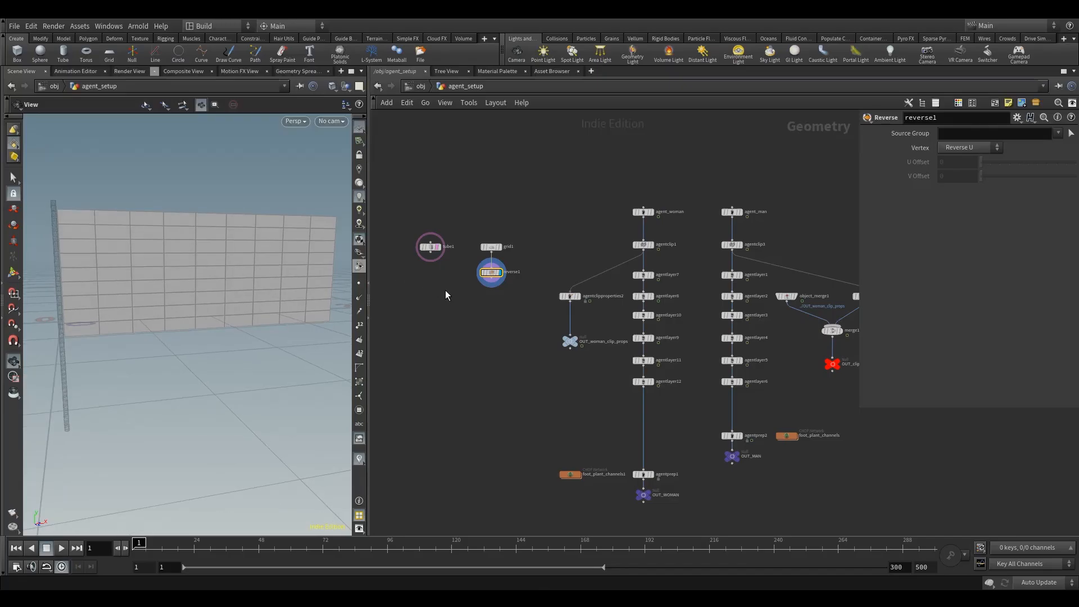
drag(149, 231, 220, 272)
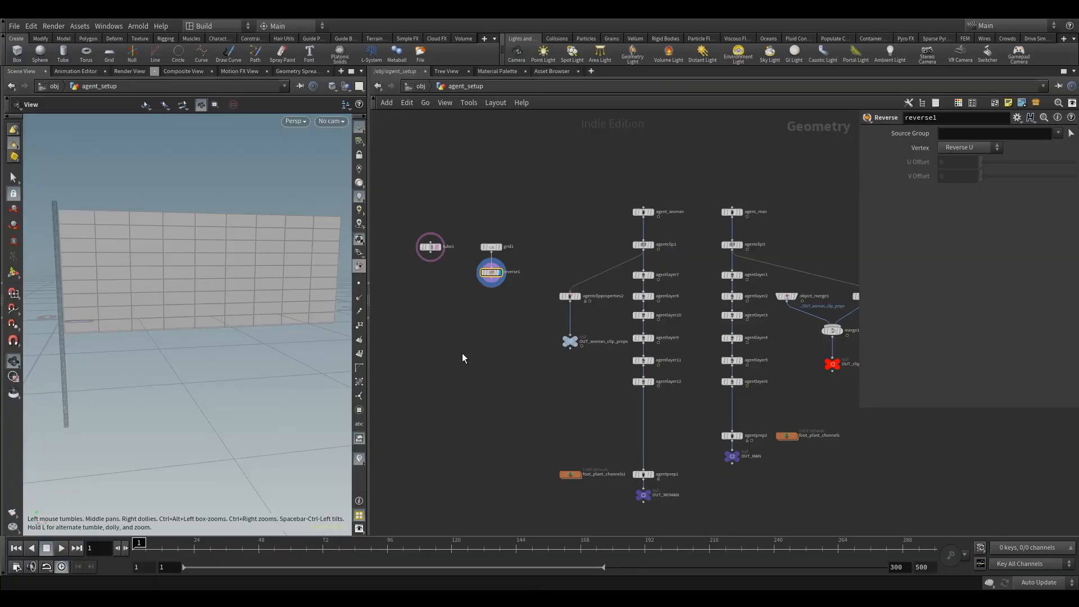
Step: Add an Attribute Remap node below the reverse node, connect it and display its result
key(Tab)
text(rem)
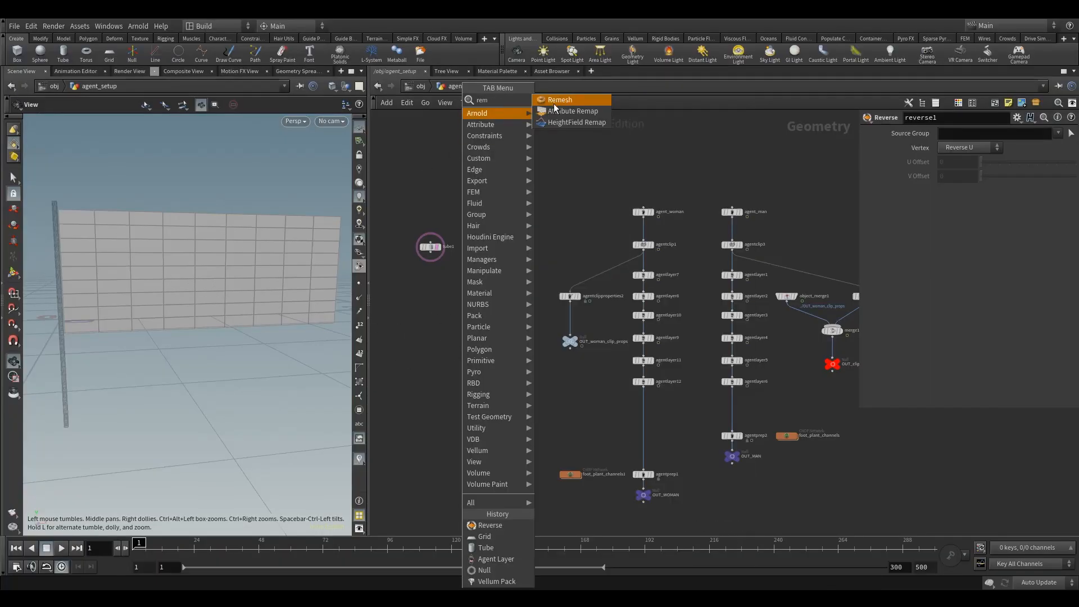
click(563, 110)
click(491, 304)
drag(491, 278, 491, 301)
click(501, 304)
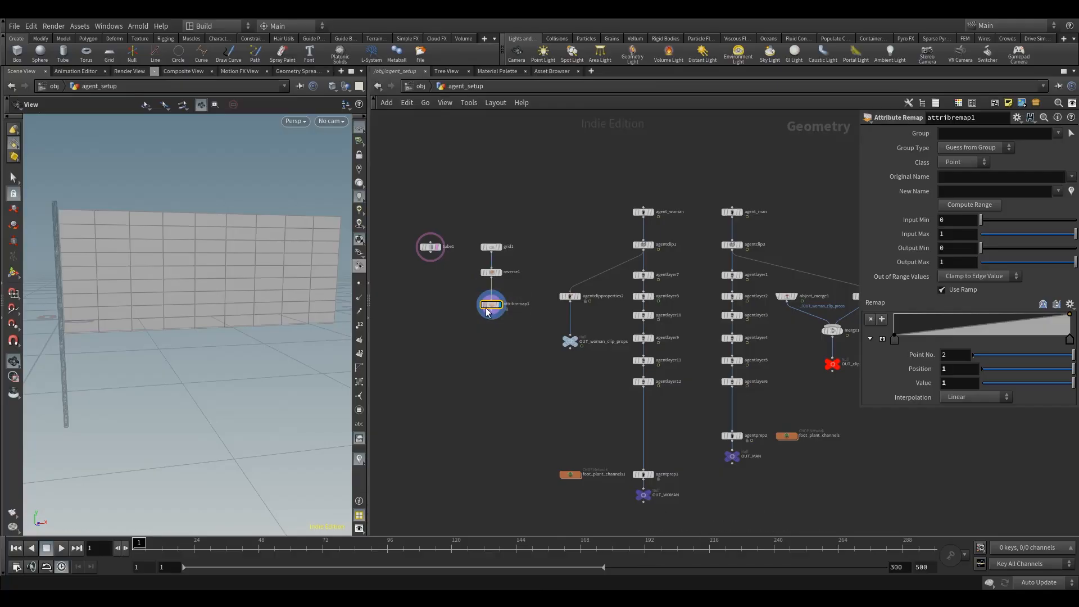
Step: Replace the Attribute Remap node with a Remesh node connected below the reverse node and display its result
scroll(495, 308, up, 5)
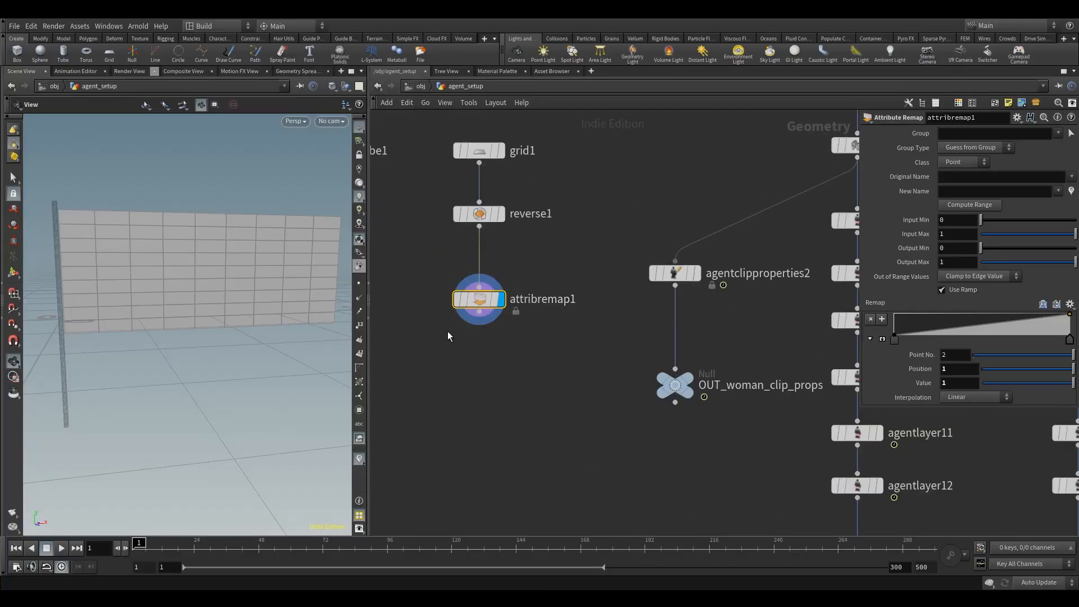
key(Delete)
key(Tab)
text(rem)
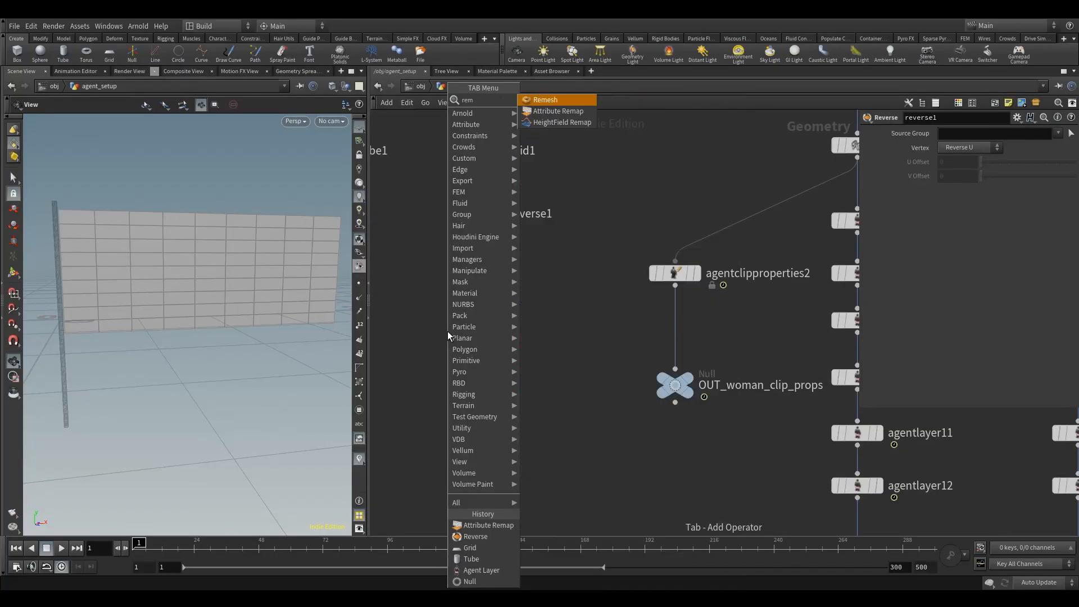
text(e)
click(544, 101)
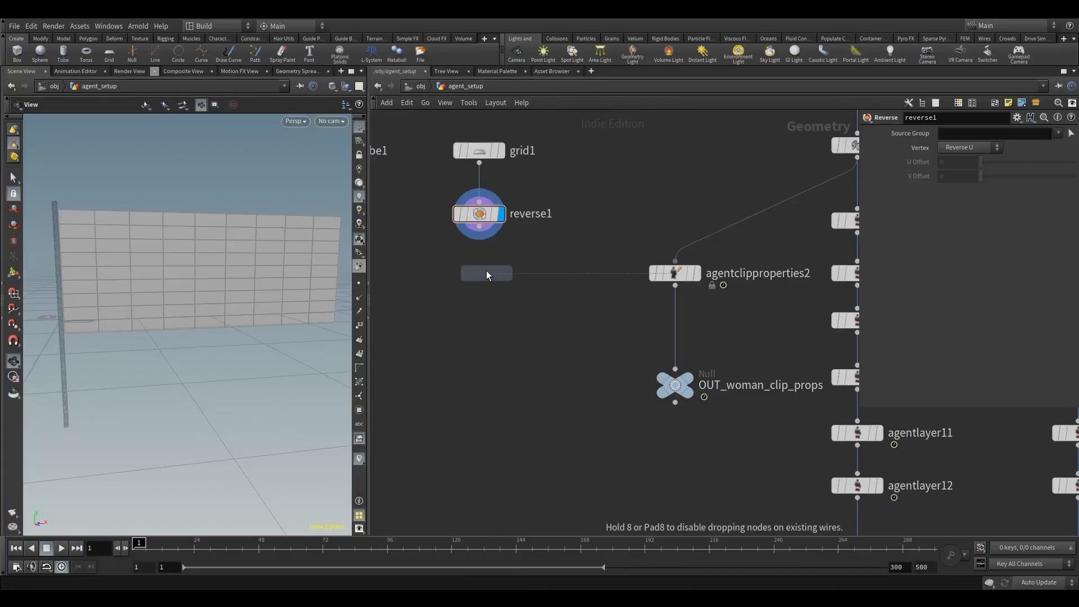
click(479, 281)
drag(479, 226, 469, 269)
click(507, 255)
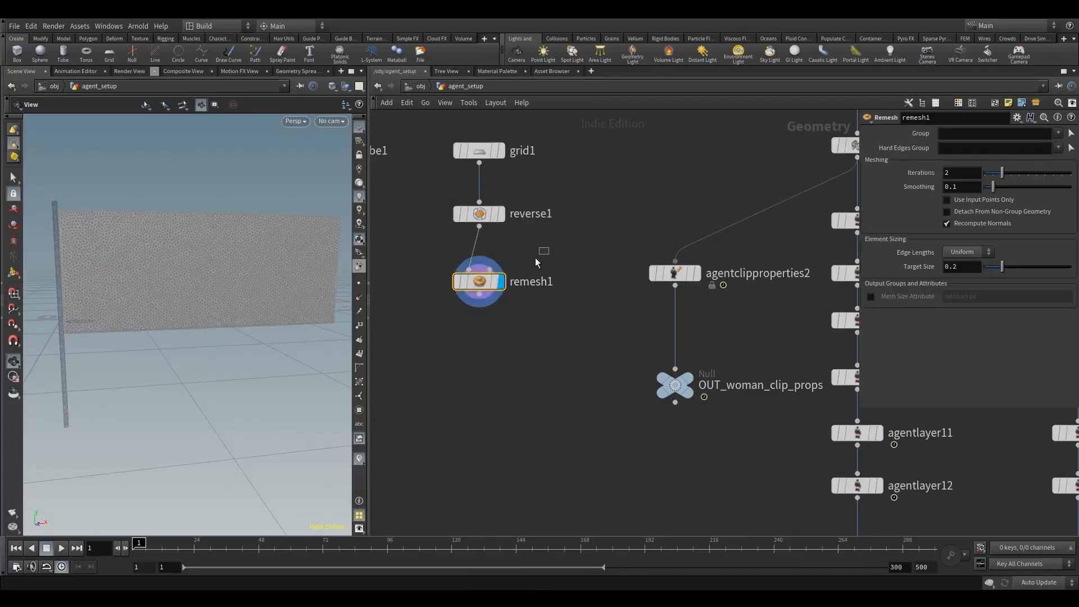
Step: Set the remesh node's target size to 0.3
double_click(952, 268)
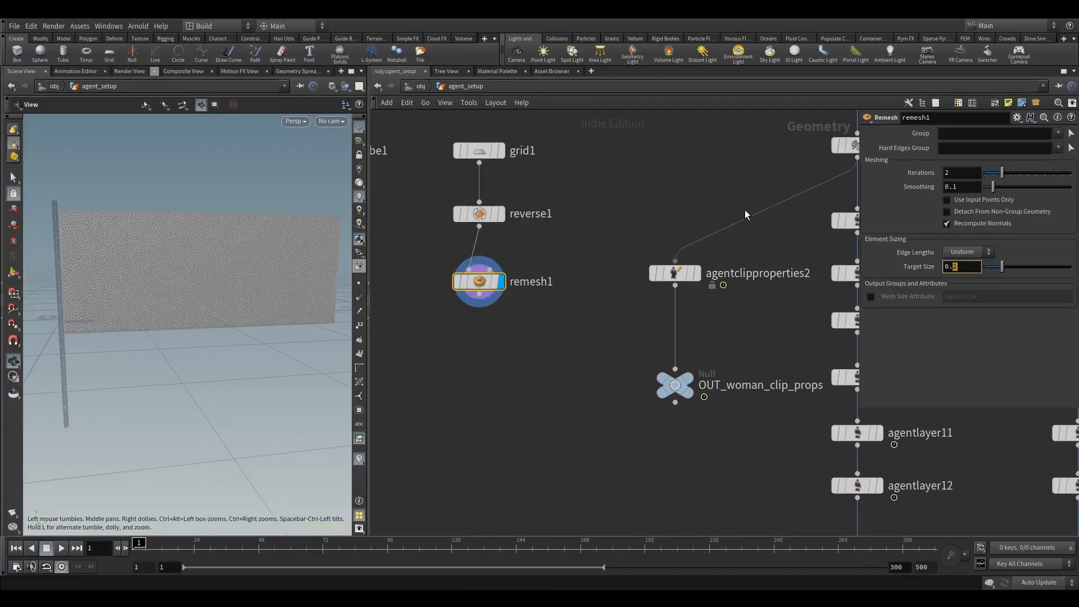
text(3)
key(Return)
drag(135, 313, 180, 315)
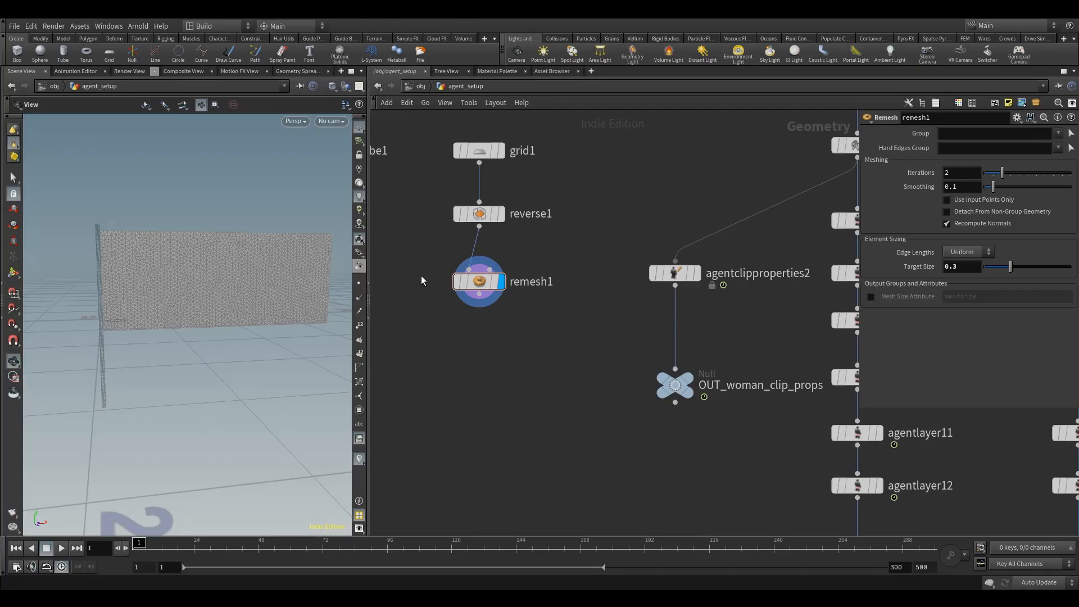
drag(315, 277, 251, 313)
Step: Add a Group Create node connected below the tube and set its group name to pole
middle_drag(480, 324, 604, 334)
scroll(559, 329, down, 1)
key(Tab)
text(grou)
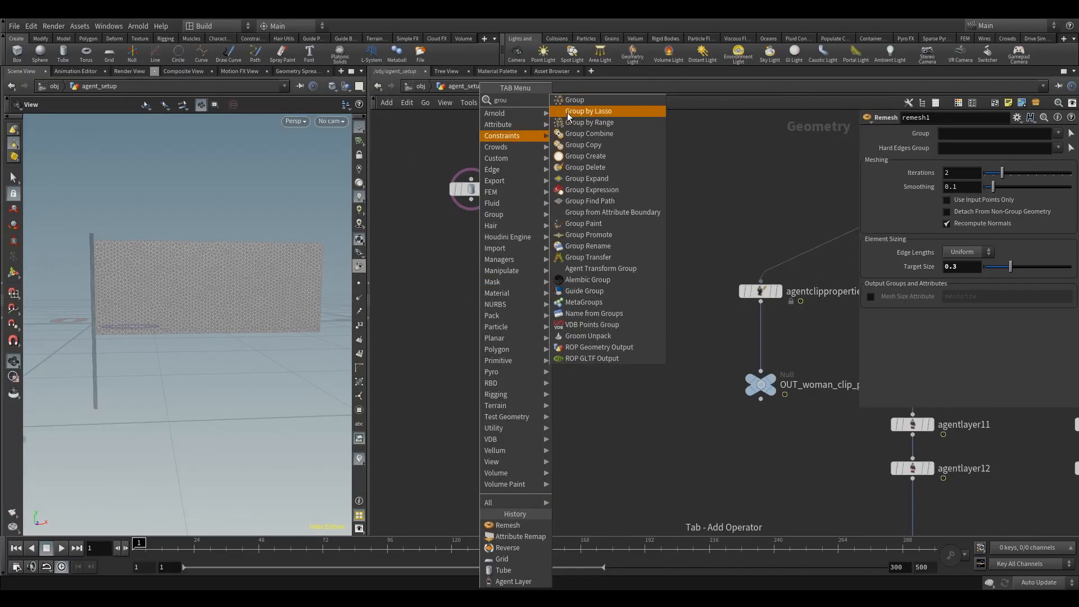
click(585, 156)
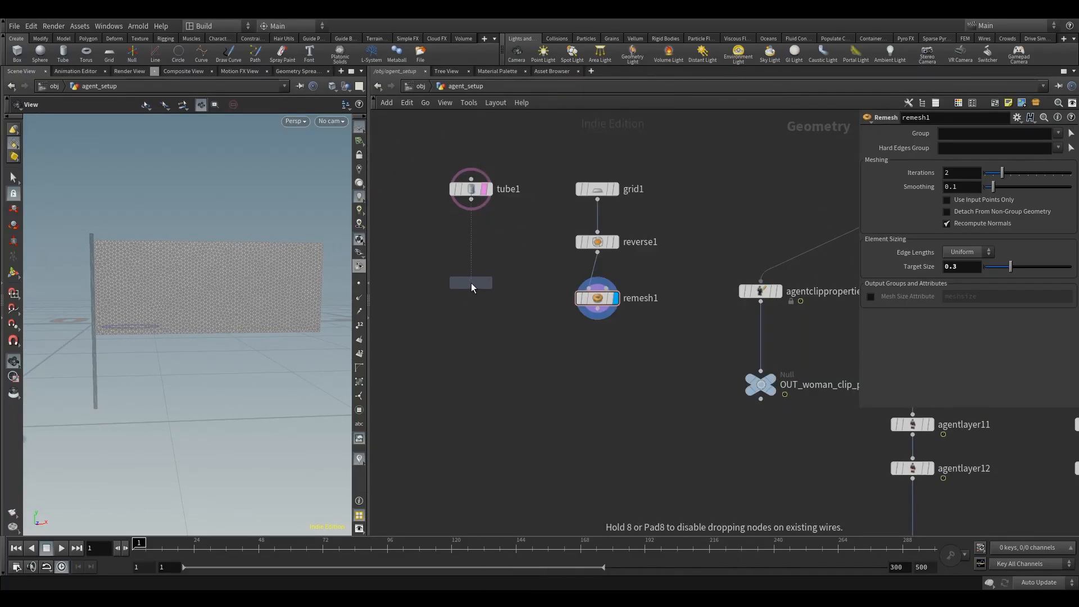
click(471, 282)
double_click(983, 134)
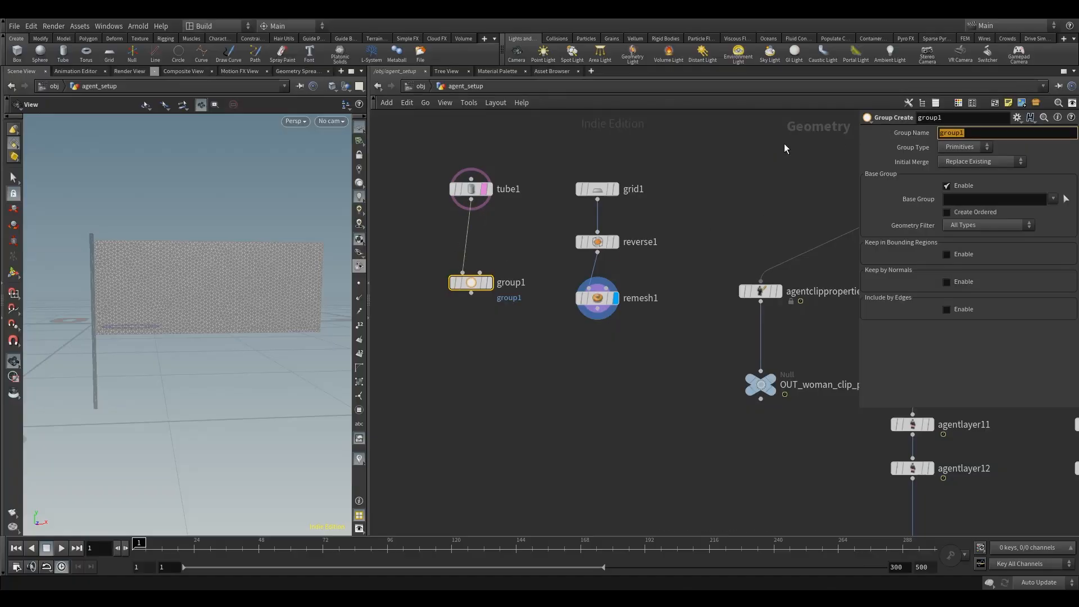
text(pole)
click(454, 397)
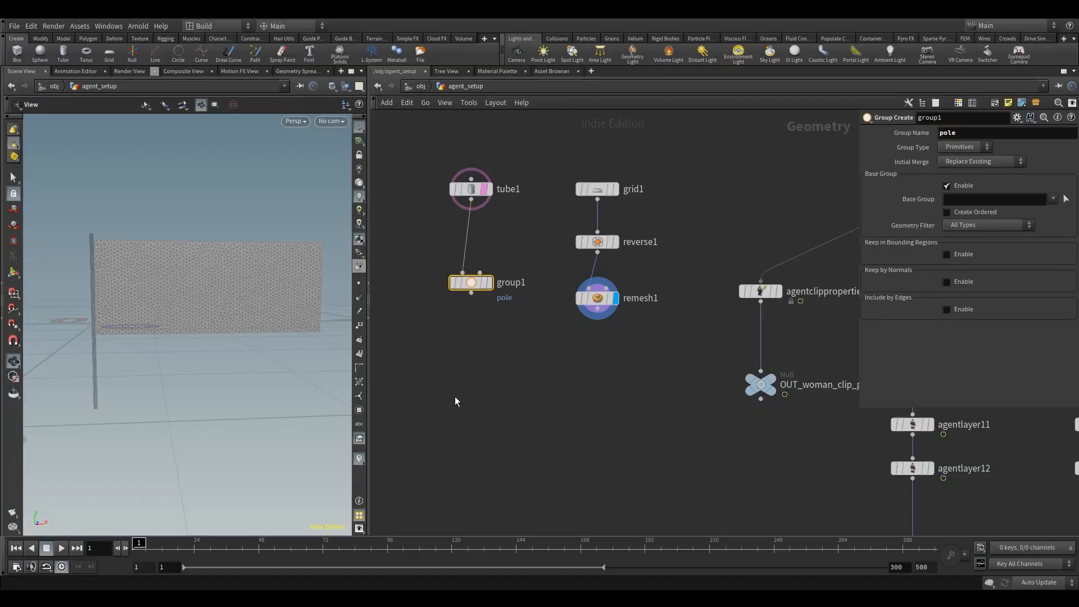
Step: Duplicate the pole group node, connect the copy below the remesh node and set its group name to flag
alt+drag(473, 285, 604, 354)
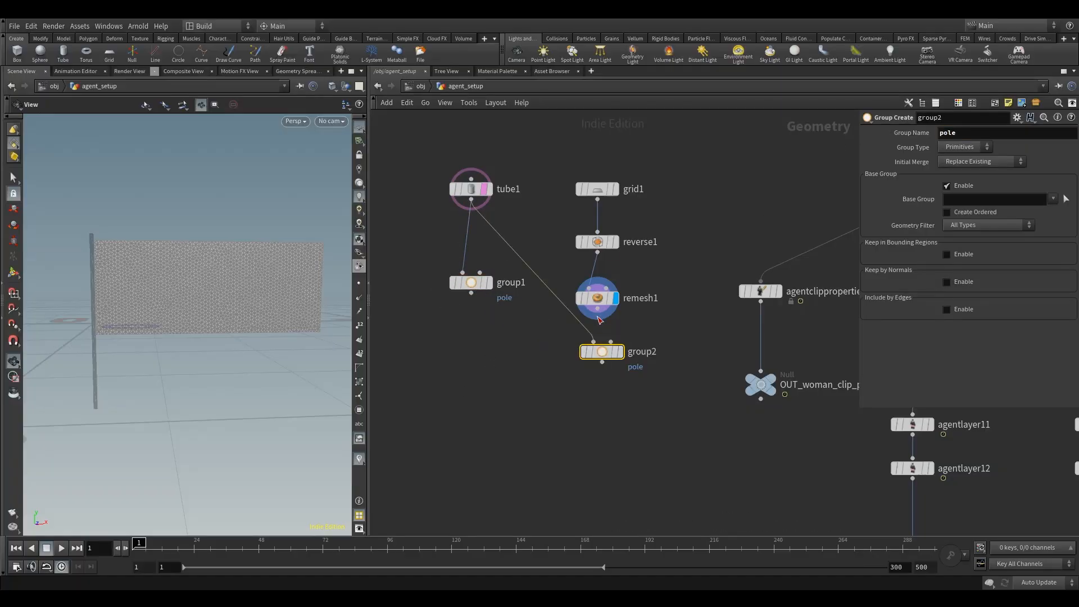
drag(597, 311, 598, 358)
double_click(945, 134)
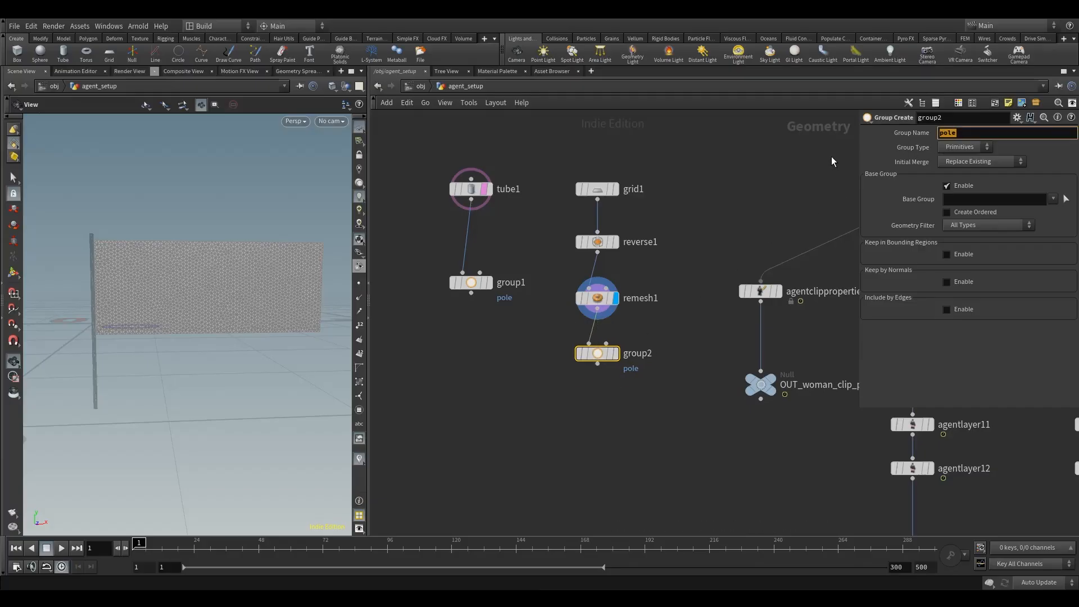
text(flag)
click(467, 342)
Step: Add a Vellum Configure Cloth node beneath the flag and pole group nodes
middle_drag(541, 393, 524, 343)
scroll(526, 351, down, 2)
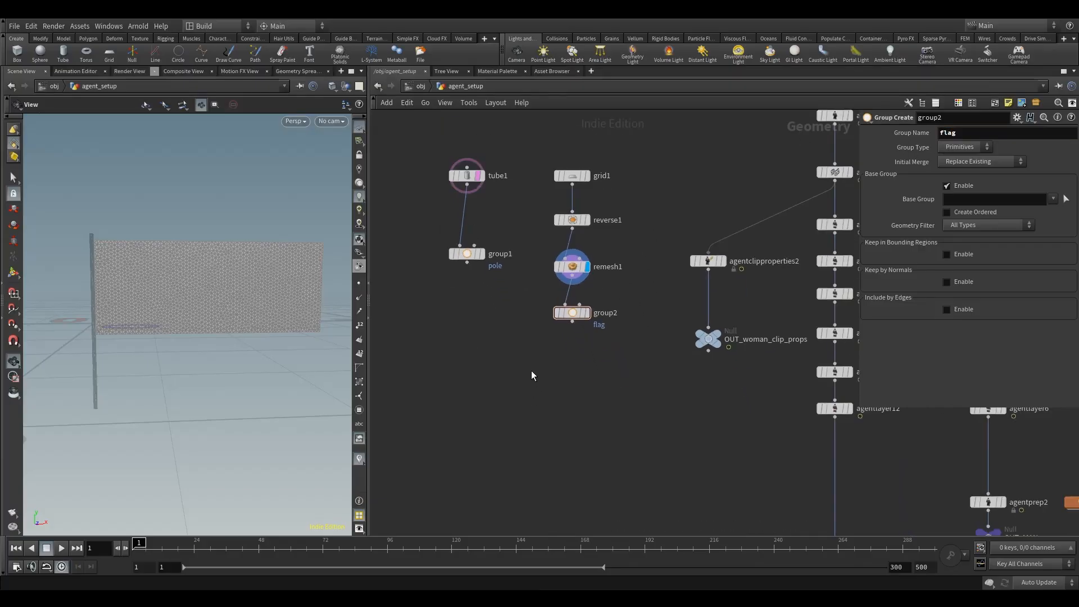
key(Tab)
text(vell)
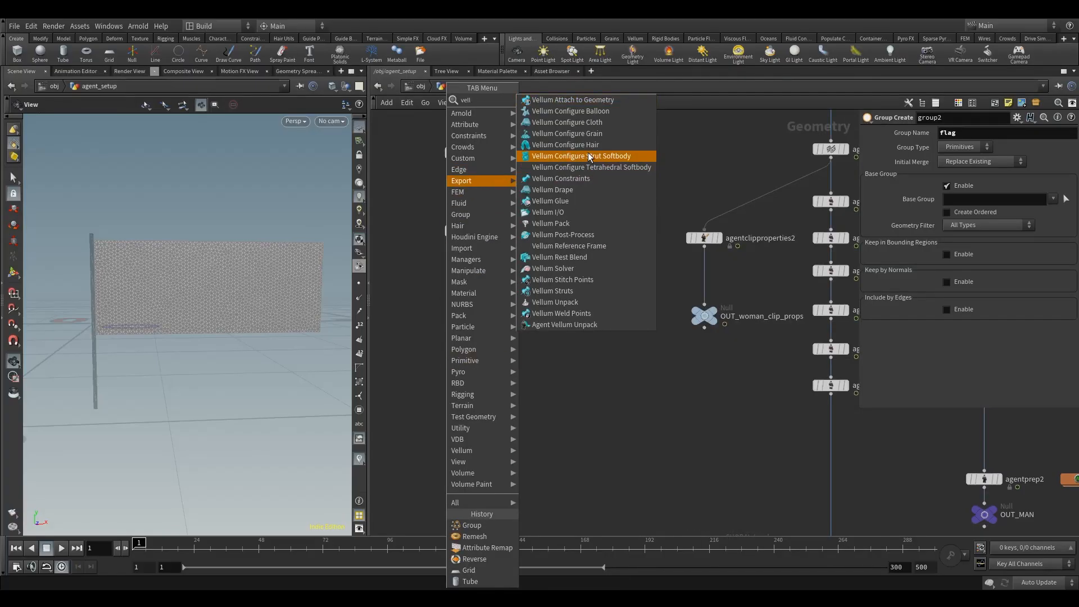
click(568, 123)
click(518, 378)
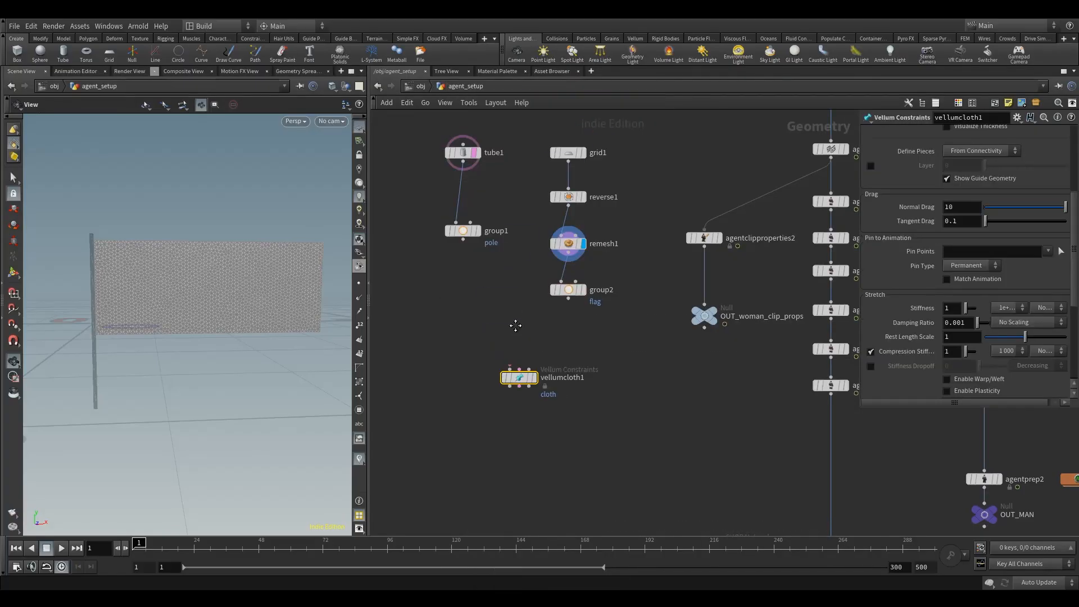
middle_drag(516, 326, 517, 352)
Step: Rearrange the network so the grid branch sits left of the tube branch, both above the Vellum cloth node
drag(591, 372, 564, 136)
drag(569, 185, 412, 206)
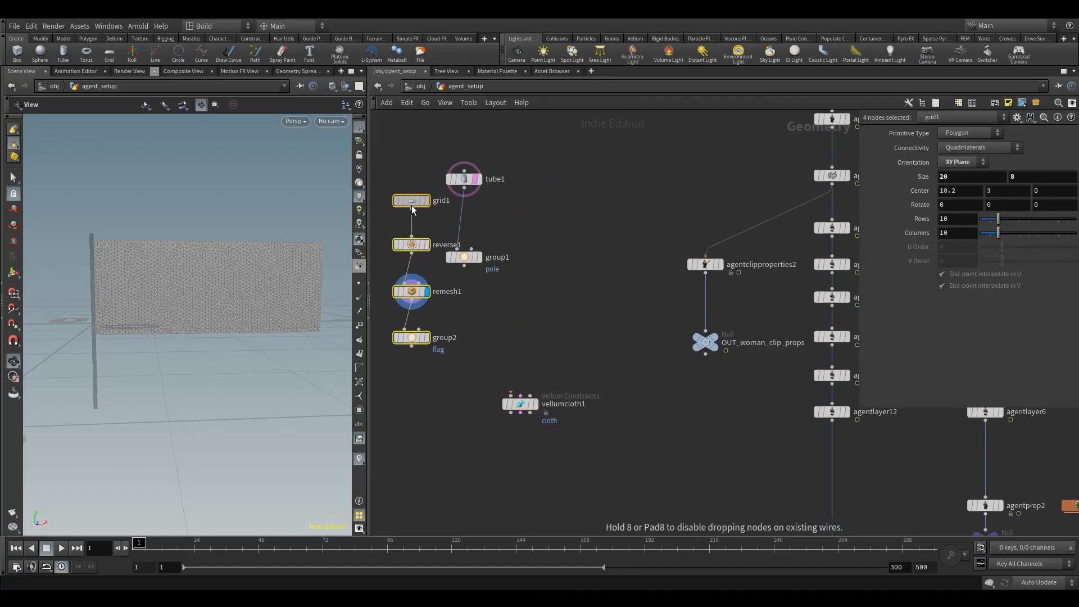
drag(456, 154, 553, 339)
middle_drag(506, 325, 503, 292)
drag(482, 326, 408, 120)
drag(444, 151, 500, 155)
click(500, 152)
middle_drag(541, 263, 535, 251)
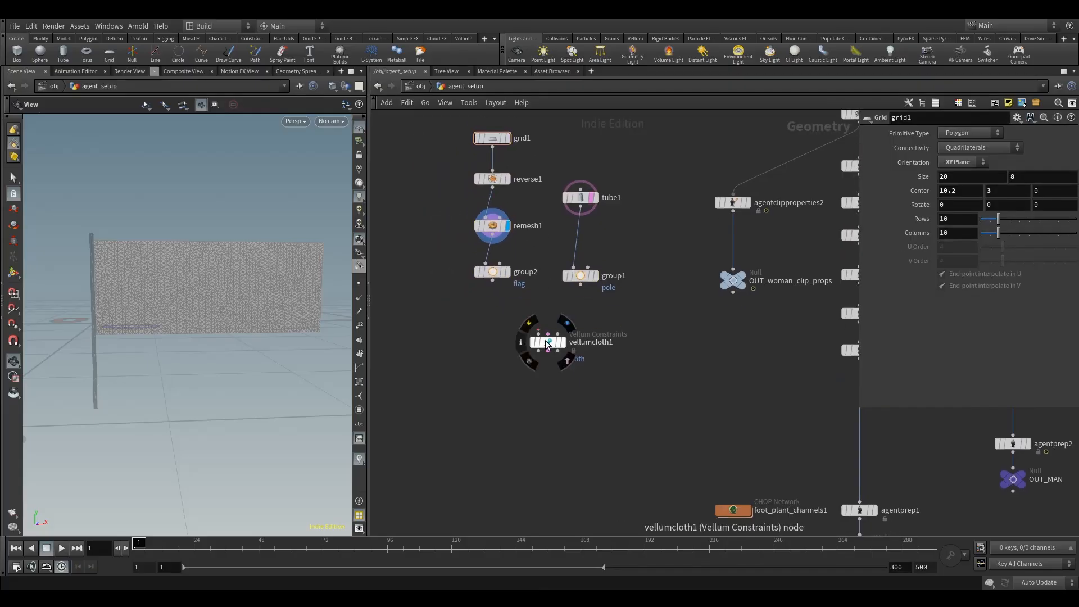
Step: Connect the flag group to the cloth node's first input and display the cloth node's result
drag(545, 340, 531, 354)
drag(492, 281, 517, 366)
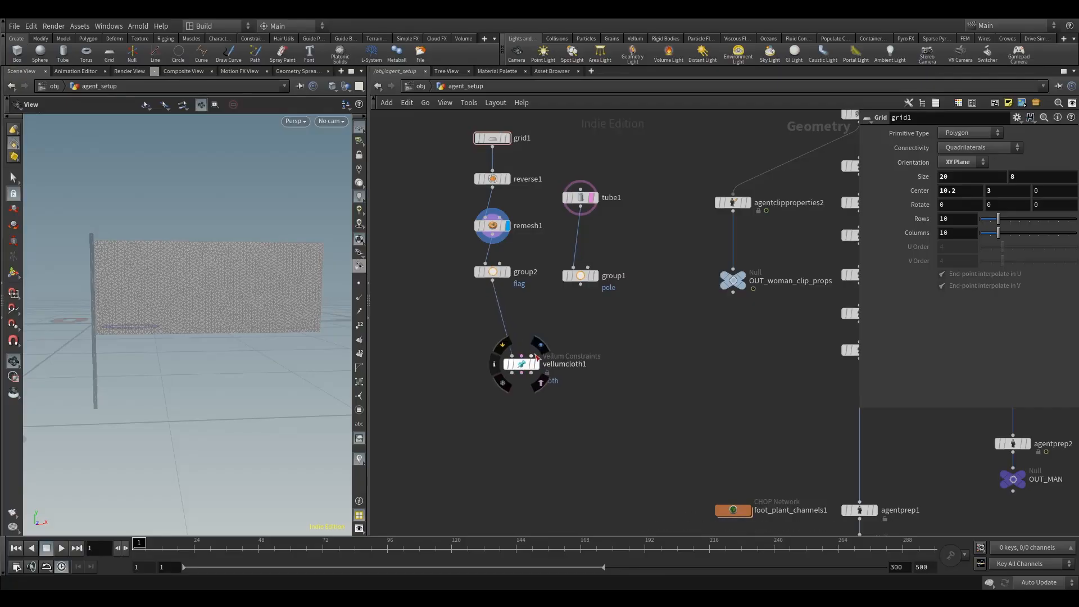
click(541, 346)
click(521, 365)
alt+drag(183, 247, 191, 218)
scroll(219, 257, up, 5)
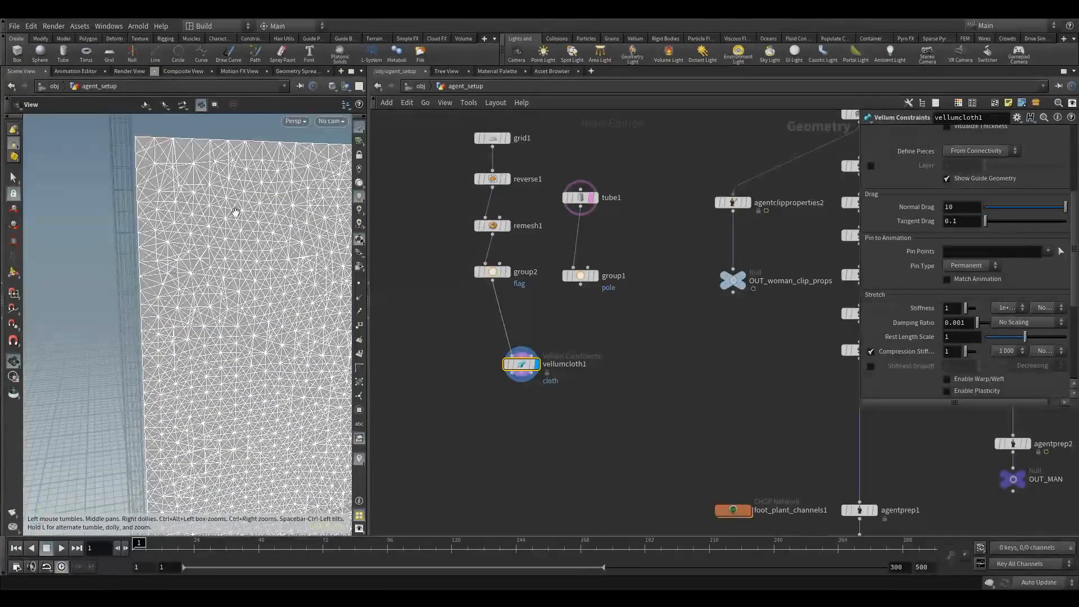
drag(274, 229, 204, 254)
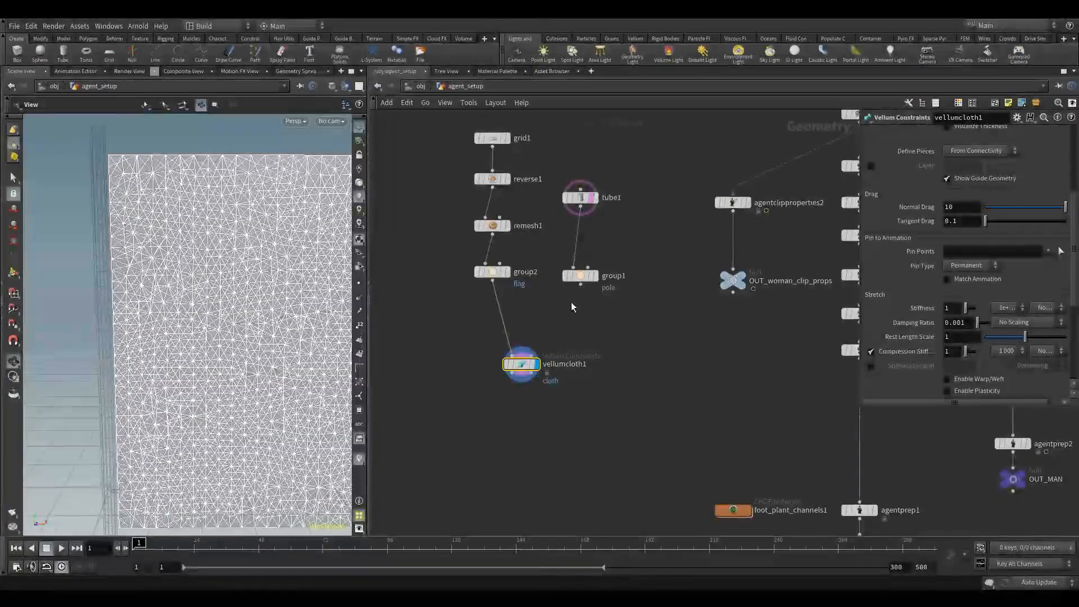
Step: Connect the pole group to the cloth node's third input and position the node between the two branches
drag(581, 283, 536, 368)
drag(133, 224, 61, 185)
scroll(107, 160, up, 3)
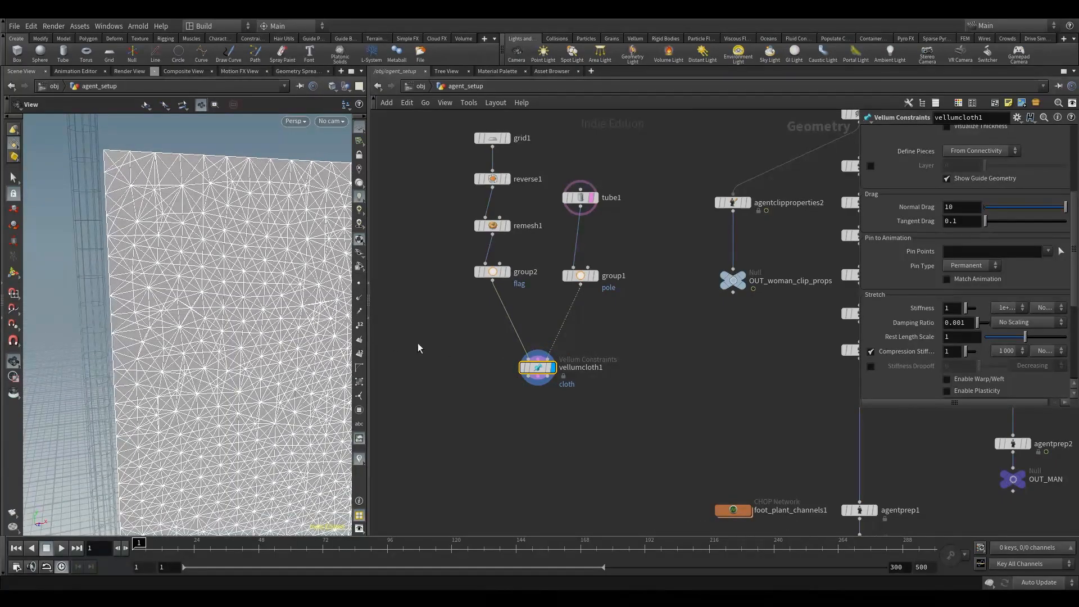
drag(551, 369, 557, 351)
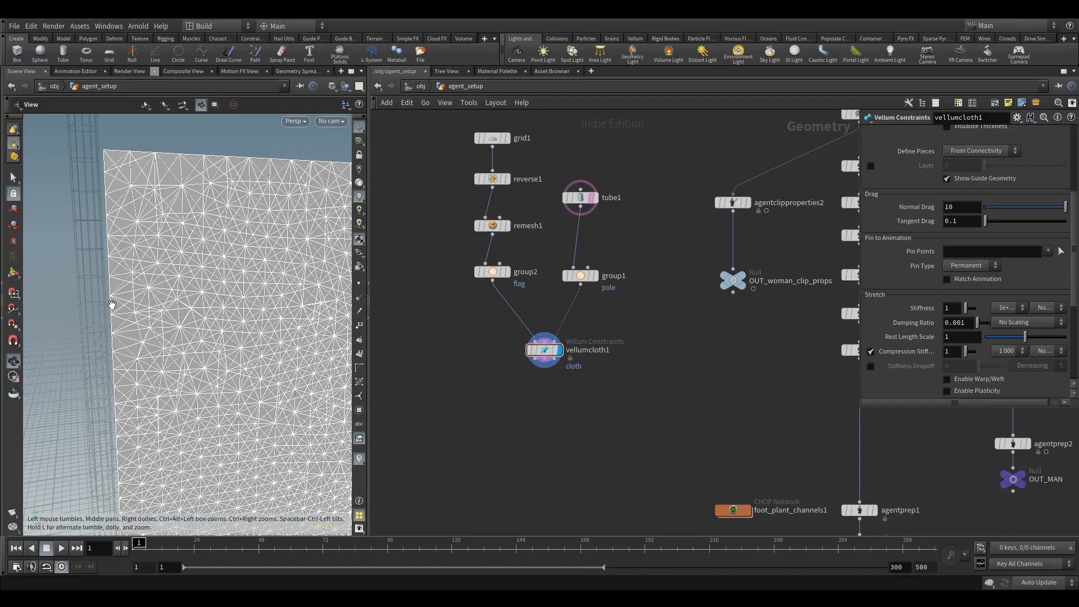
Step: Add a Vellum Attach to Geometry node wired below the cloth node, display its result and space it slightly lower
key(Tab)
text(vell)
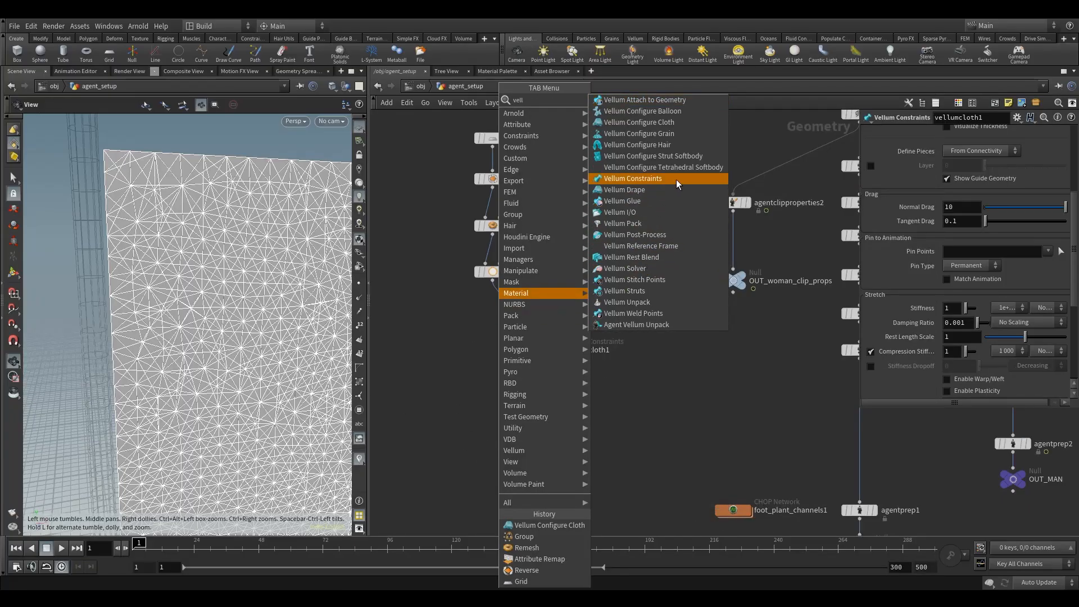
click(672, 101)
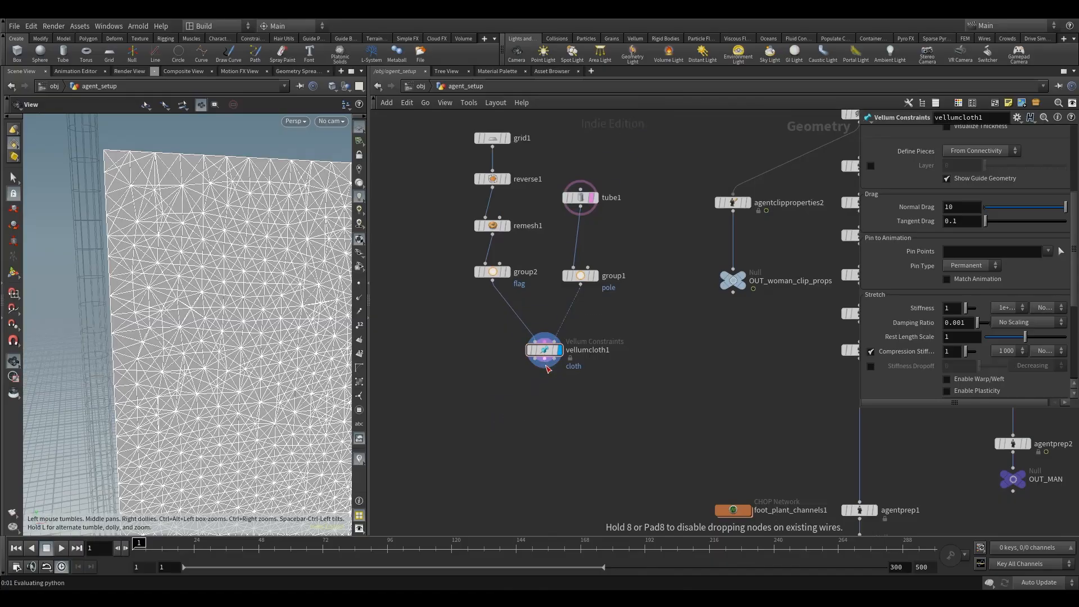
click(546, 387)
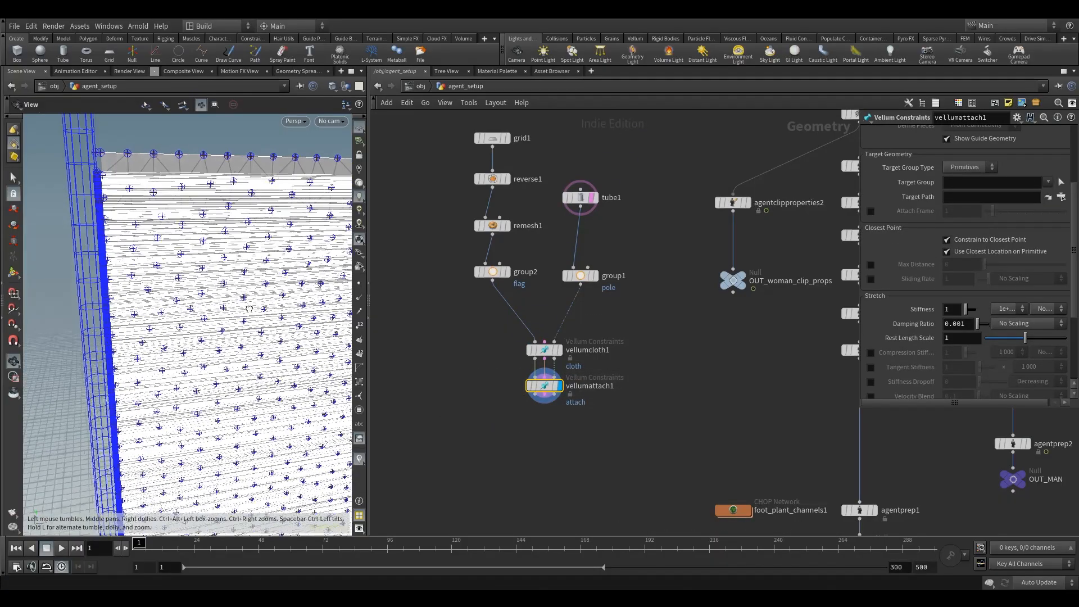
drag(249, 308, 158, 260)
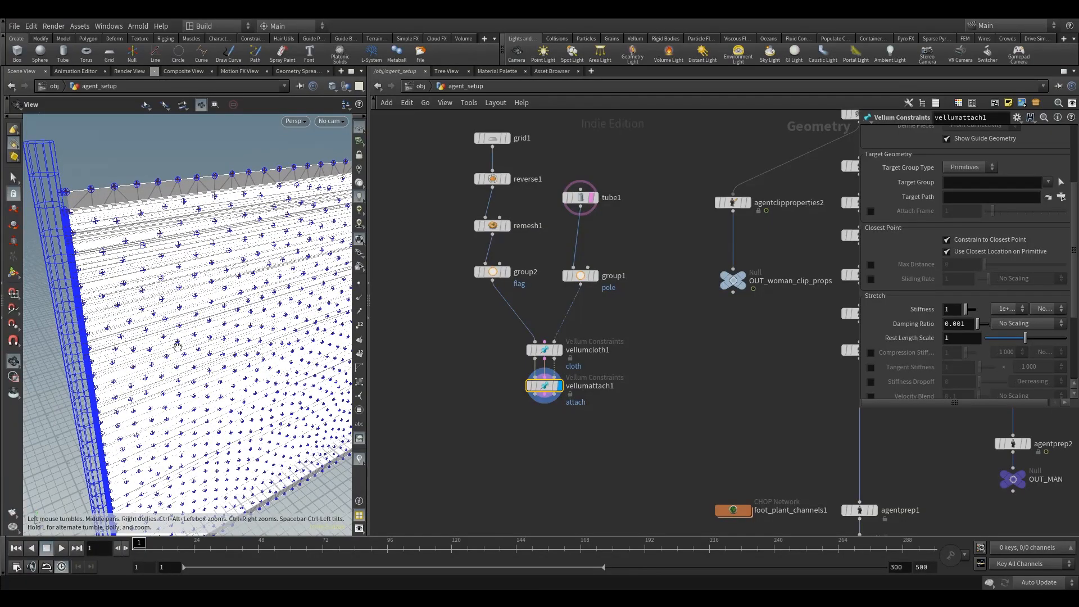
drag(140, 316, 180, 258)
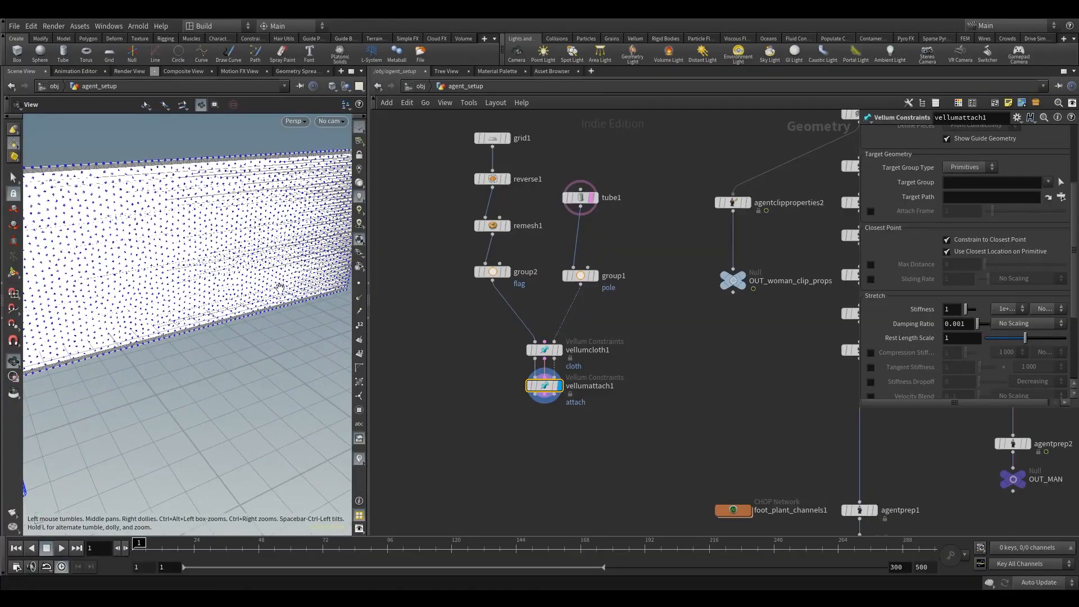
drag(281, 288, 289, 311)
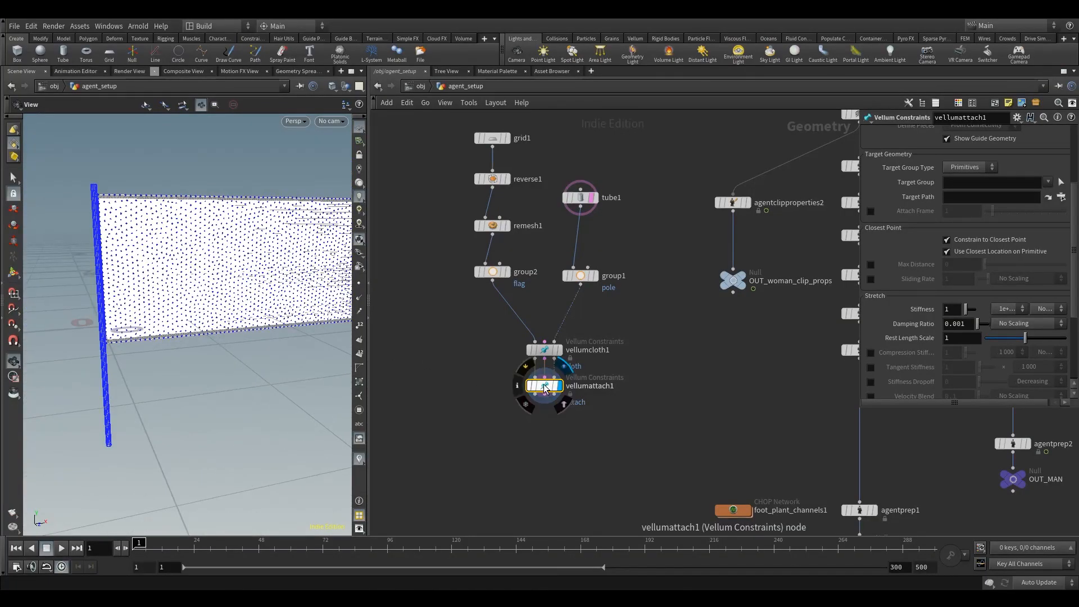
drag(542, 387, 543, 399)
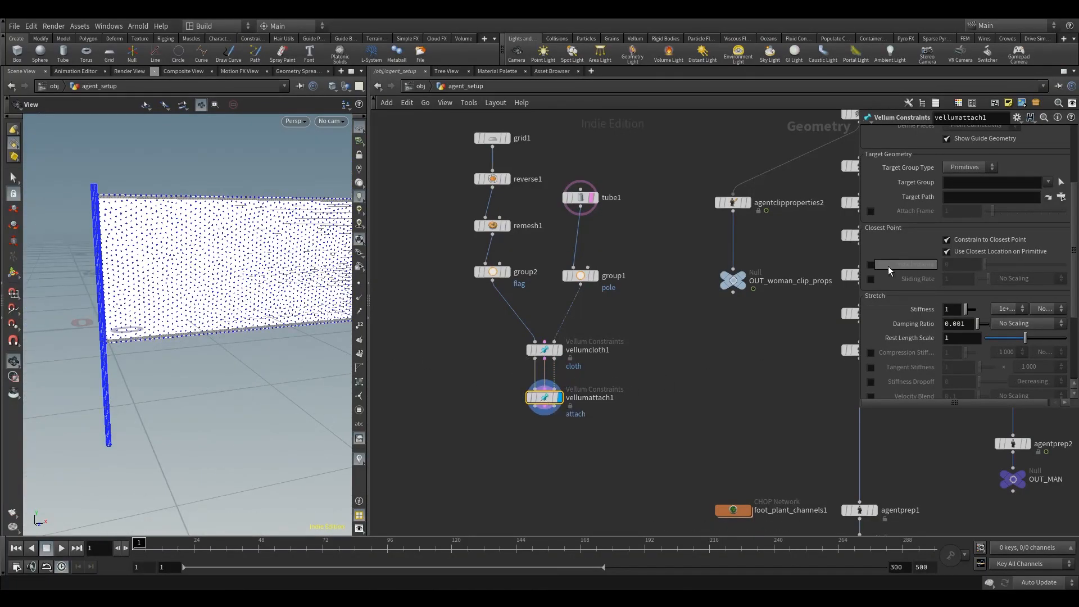
Step: Enable Max Distance on the attach constraint and set it to 0.1
click(870, 264)
click(963, 264)
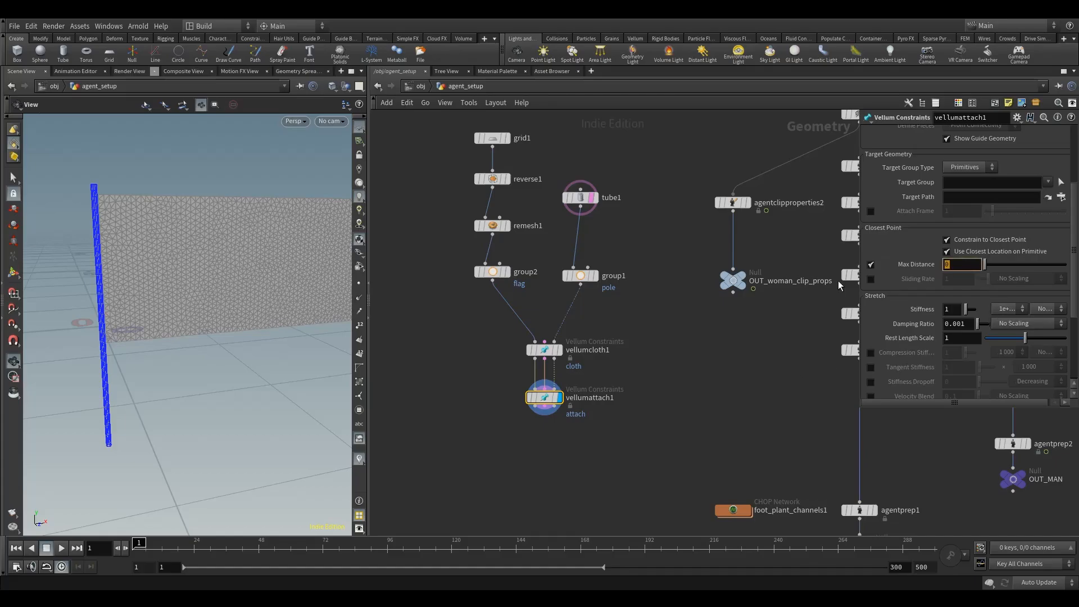
text(.1)
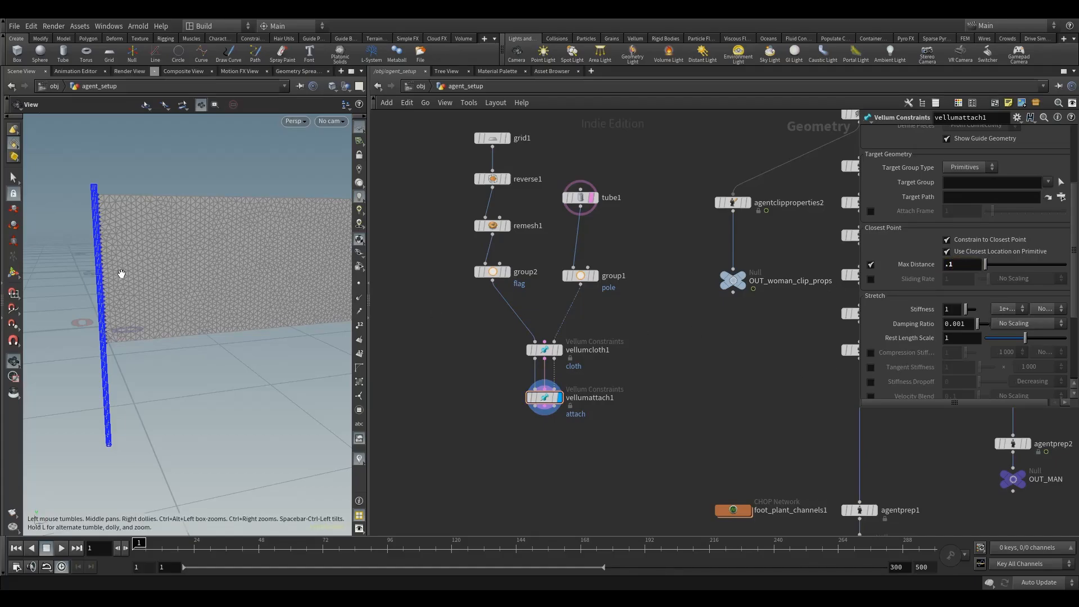
right_drag(78, 223, 219, 155)
drag(219, 154, 272, 261)
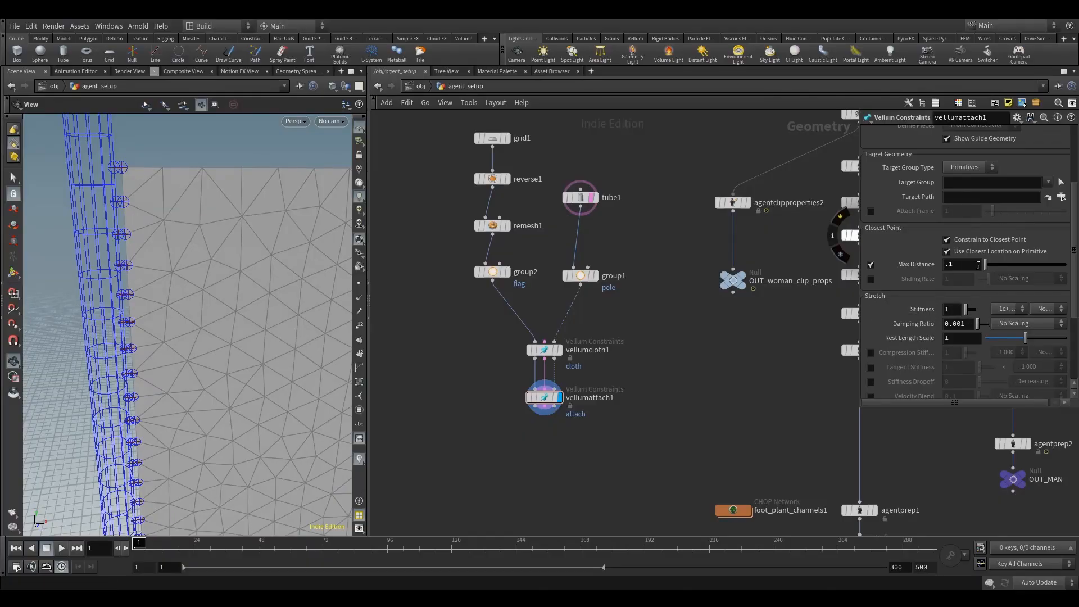
Step: Increase the attach constraint's Max Distance to 0.2
mouse_move(970, 263)
middle_down()
mouse_move(1034, 262)
mouse_move(988, 264)
middle_up()
scroll(290, 337, down, 4)
middle_drag(211, 382, 149, 342)
scroll(236, 359, down, 3)
middle_drag(236, 359, 171, 315)
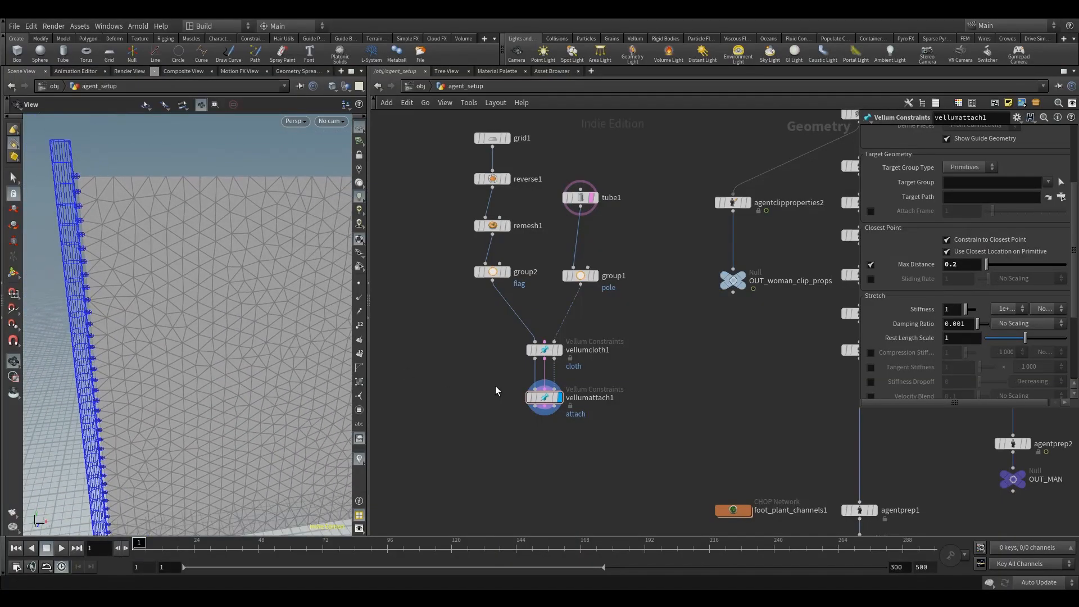
Step: Set the attach constraint's Rest Length Scale to 0
click(544, 398)
scroll(961, 315, down, 4)
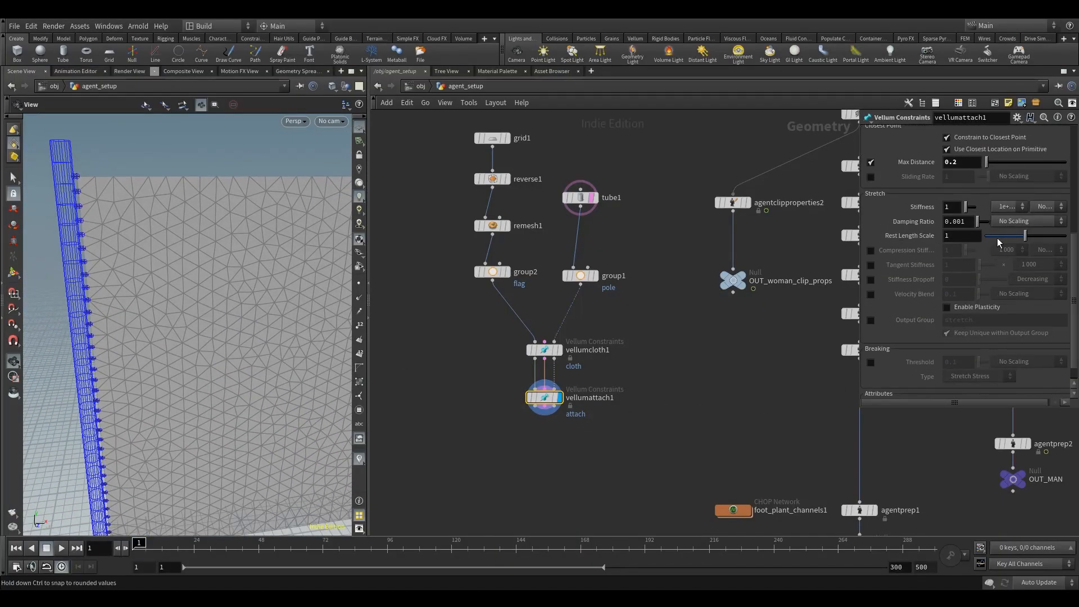
drag(1024, 236, 836, 253)
scroll(94, 197, up, 4)
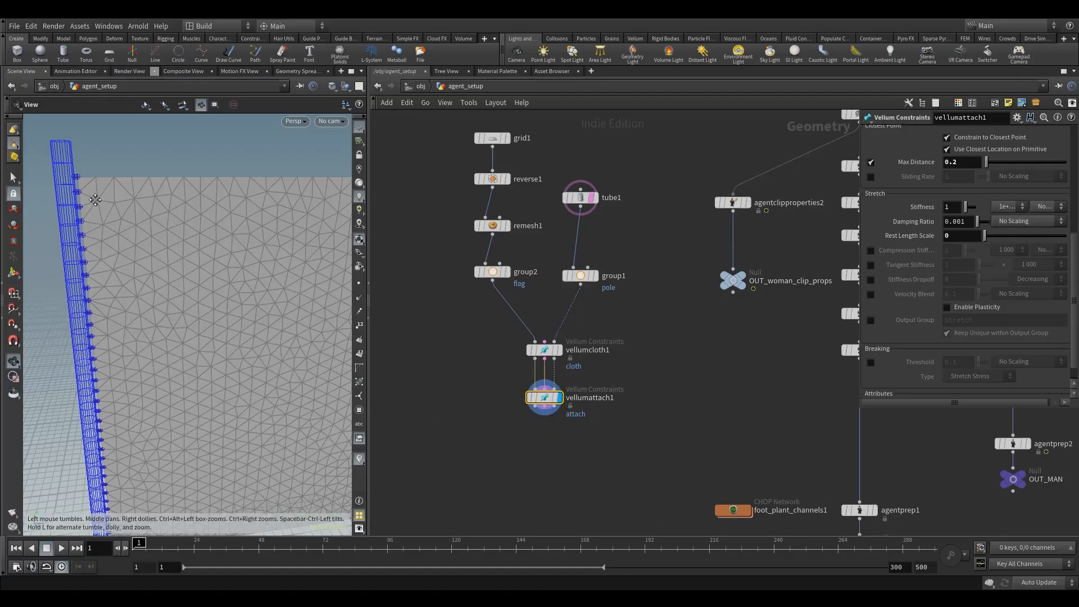
middle_drag(153, 164, 184, 201)
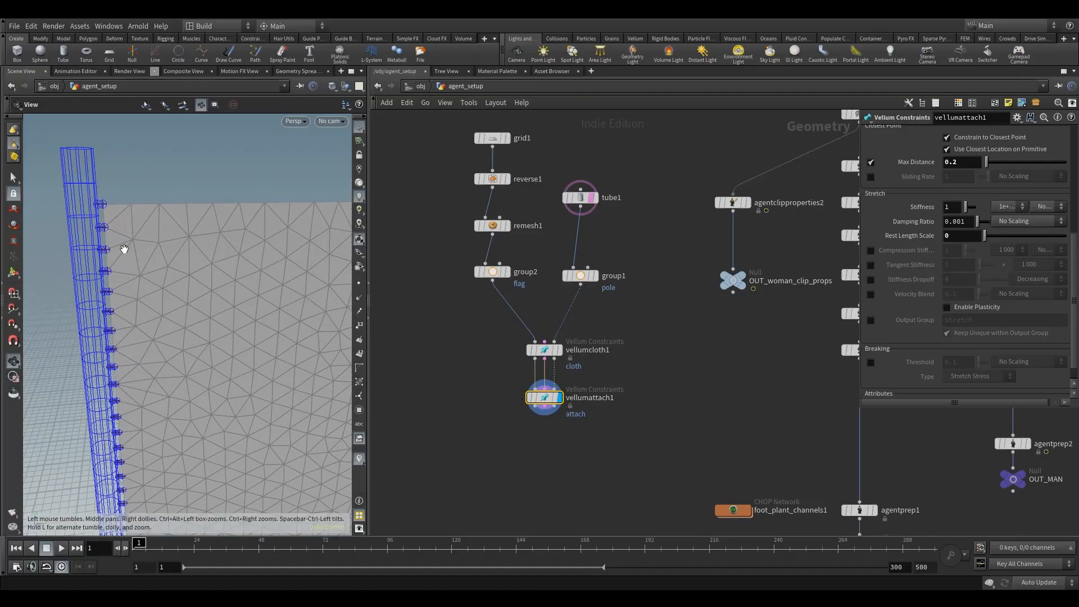
middle_drag(463, 408, 438, 330)
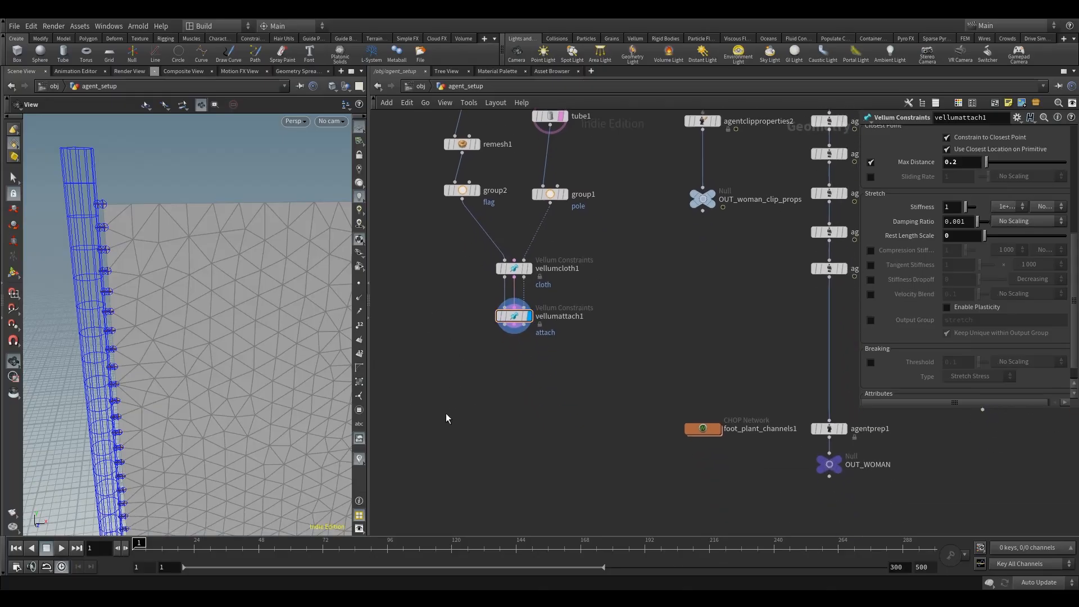
scroll(238, 339, down, 4)
middle_drag(238, 338, 195, 318)
drag(195, 318, 207, 278)
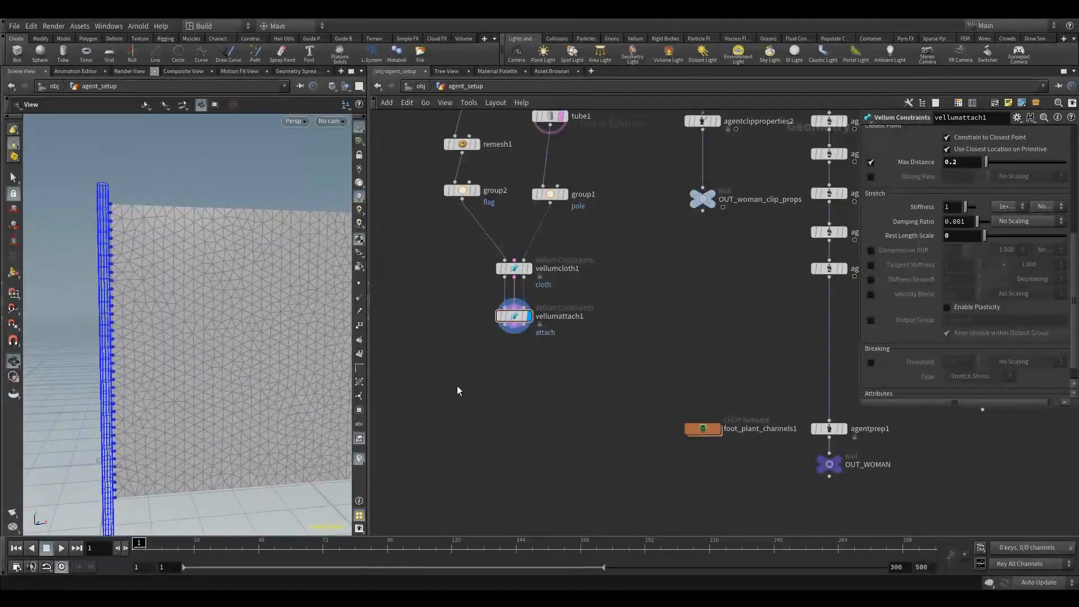
key(Tab)
text(vell)
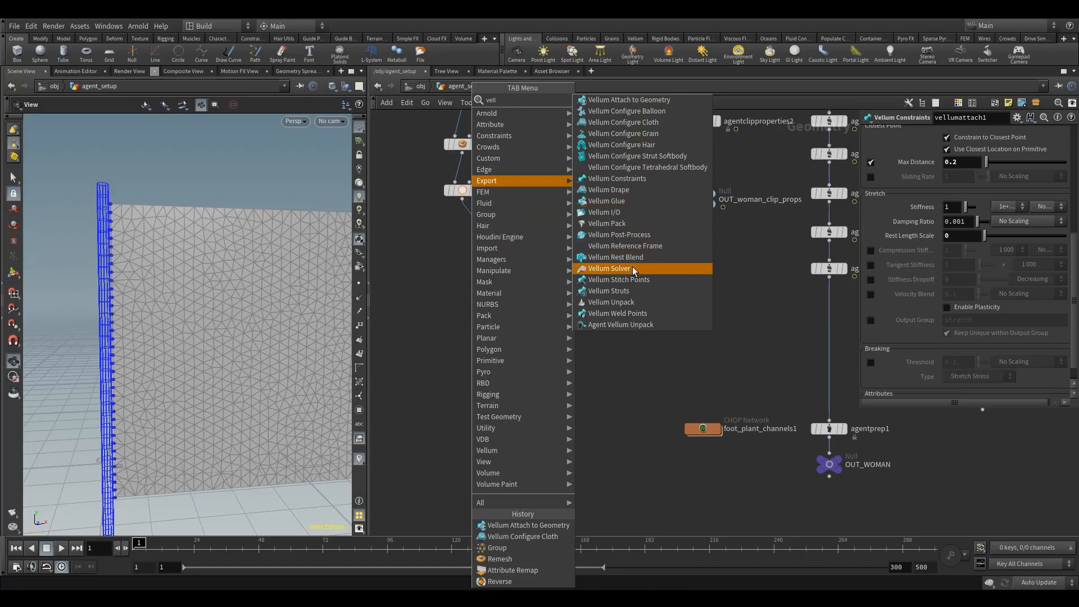
click(609, 268)
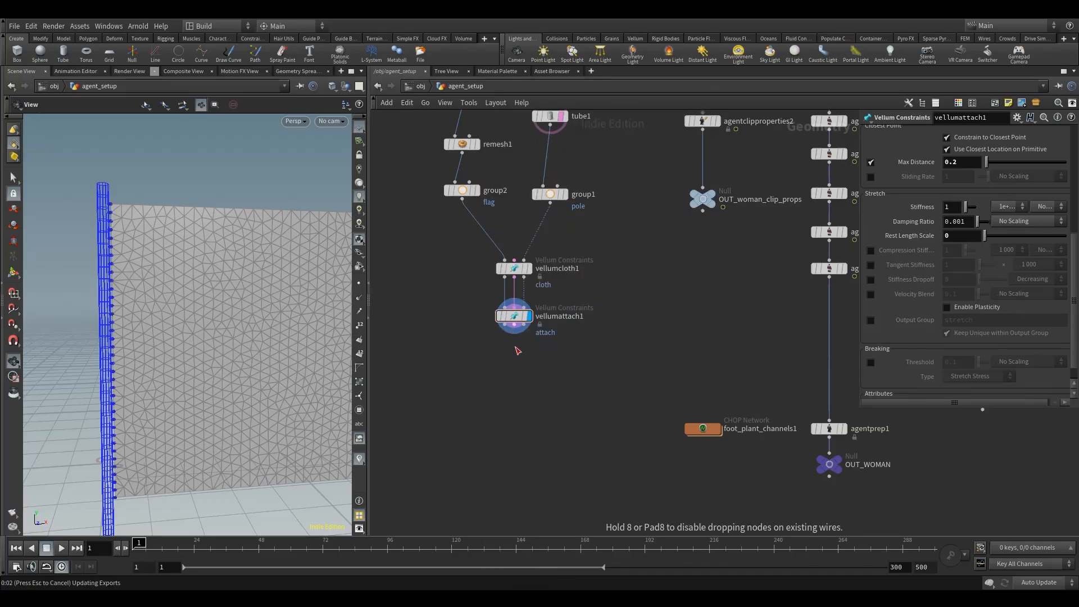
click(515, 354)
drag(517, 357, 516, 385)
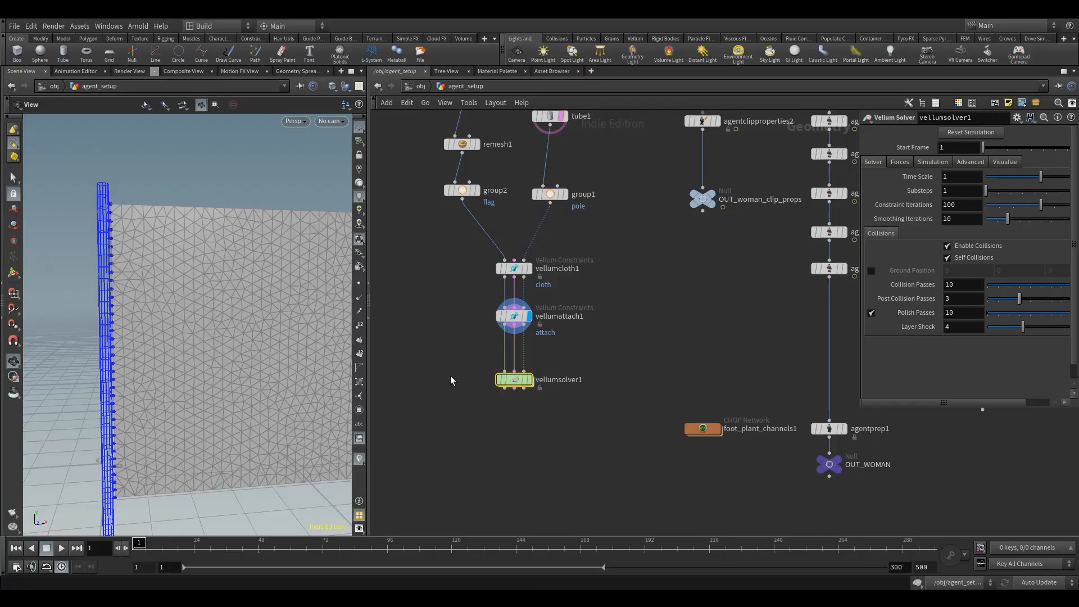
key(Delete)
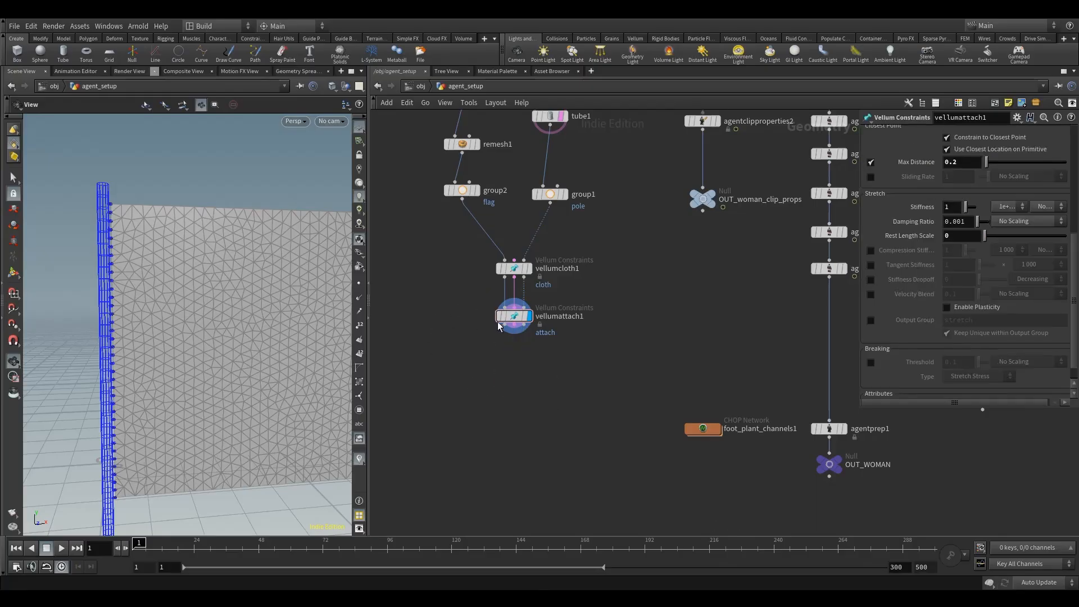
Step: Add a Vellum Solver node below the attach node, wire the attach node's three outputs into it and display its result
key(Tab)
text(vell)
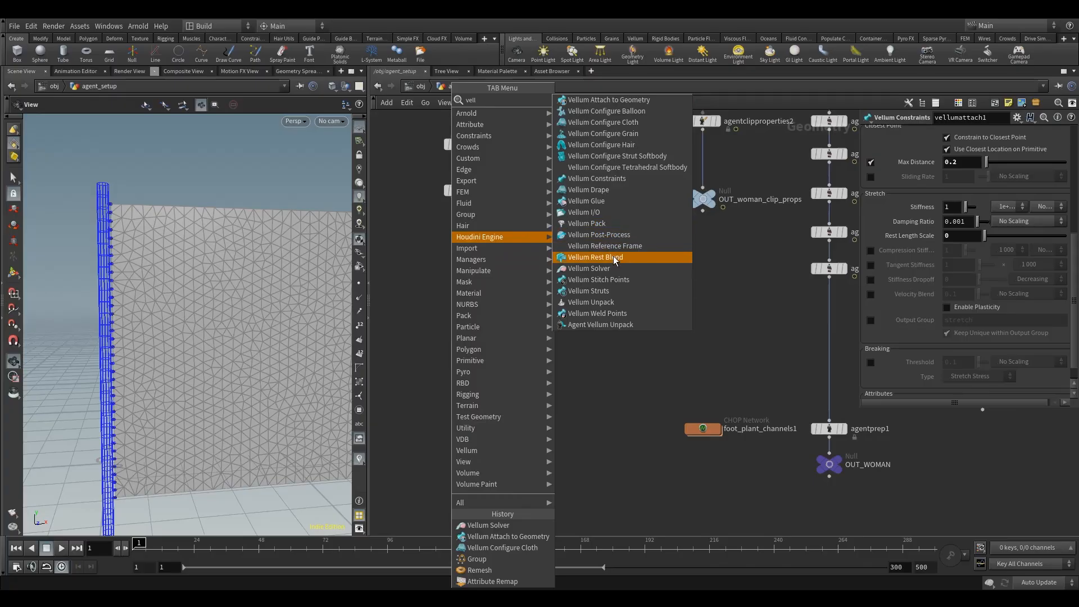
click(596, 268)
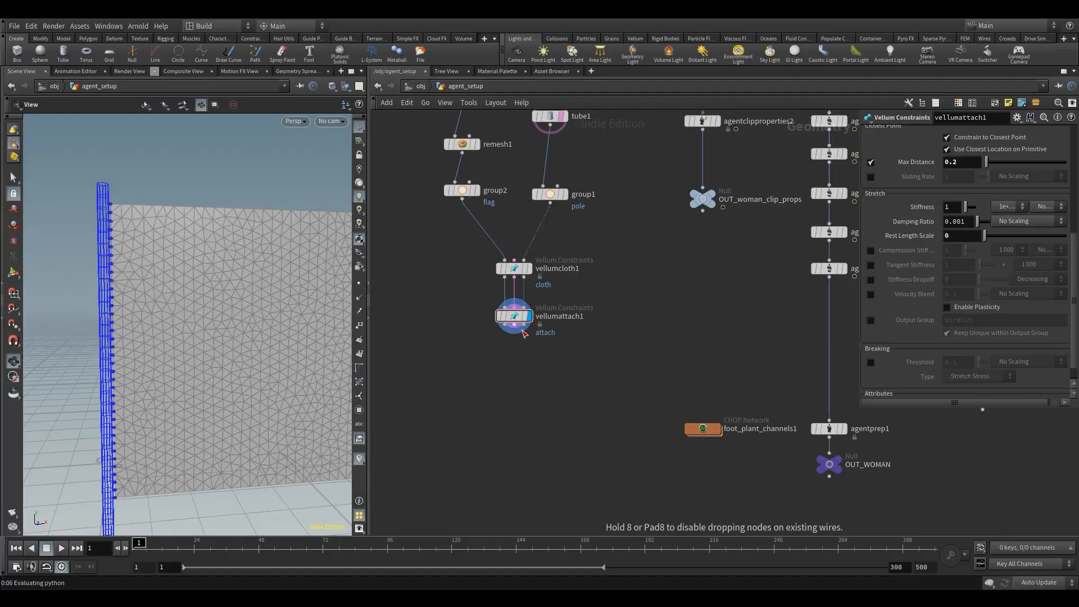
mouse_move(514, 352)
mouse_down()
mouse_move(512, 374)
mouse_move(531, 349)
mouse_up()
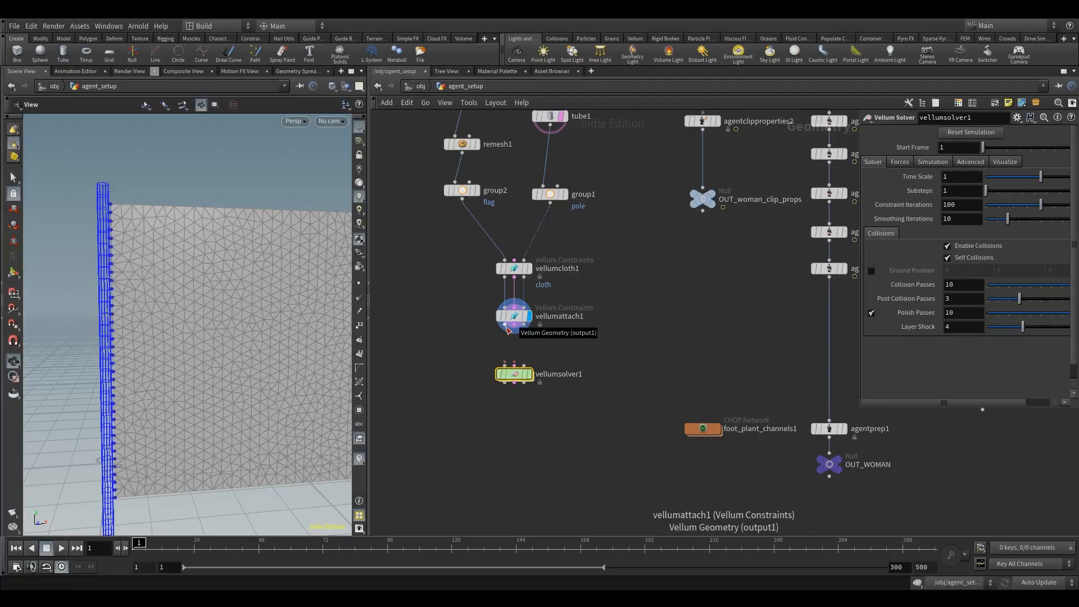
click(514, 325)
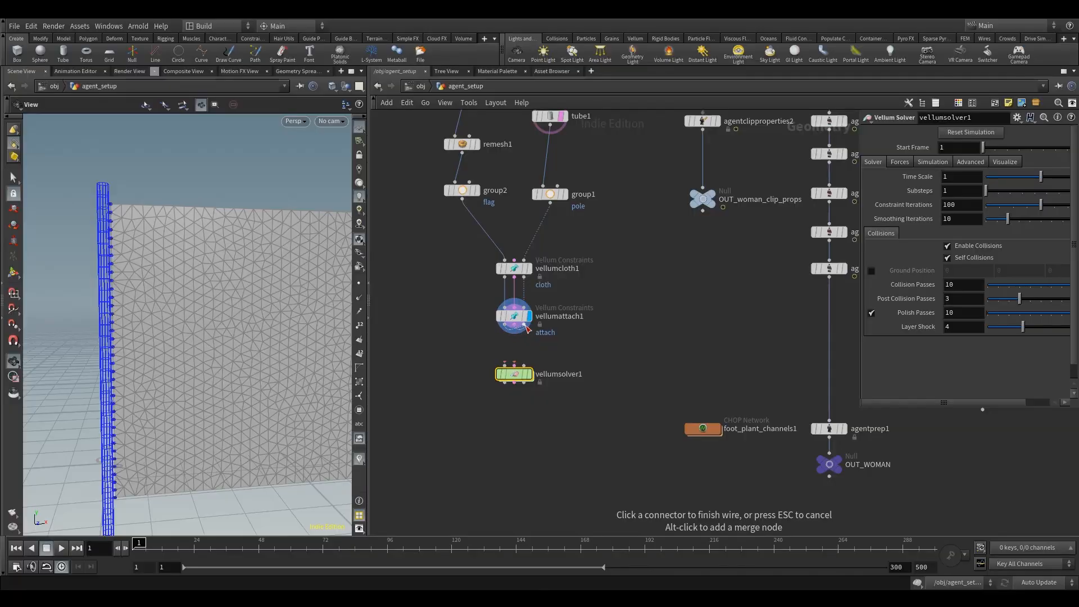
click(505, 367)
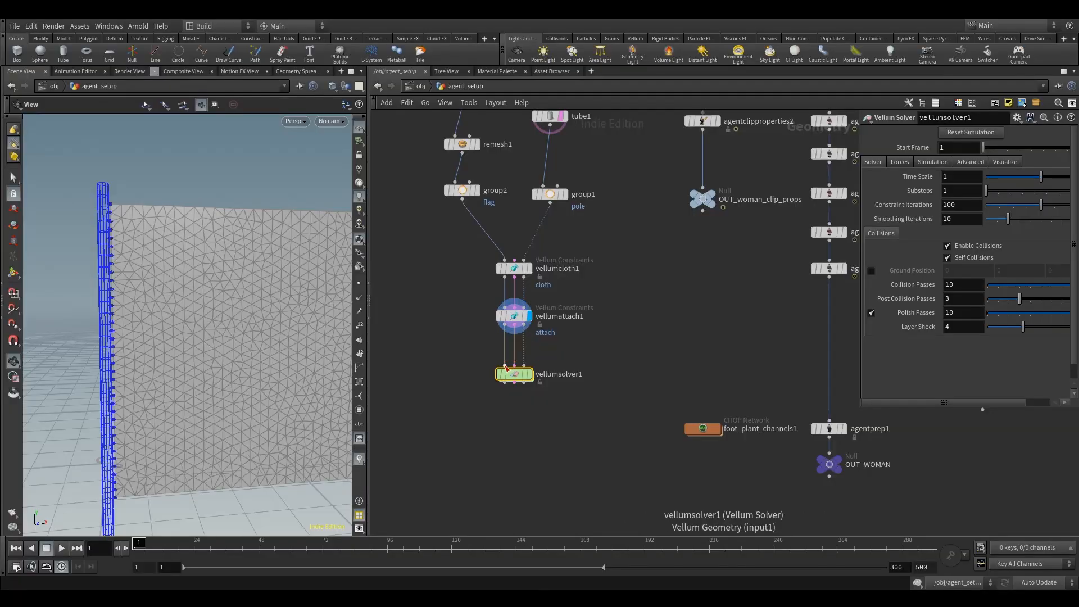
click(540, 356)
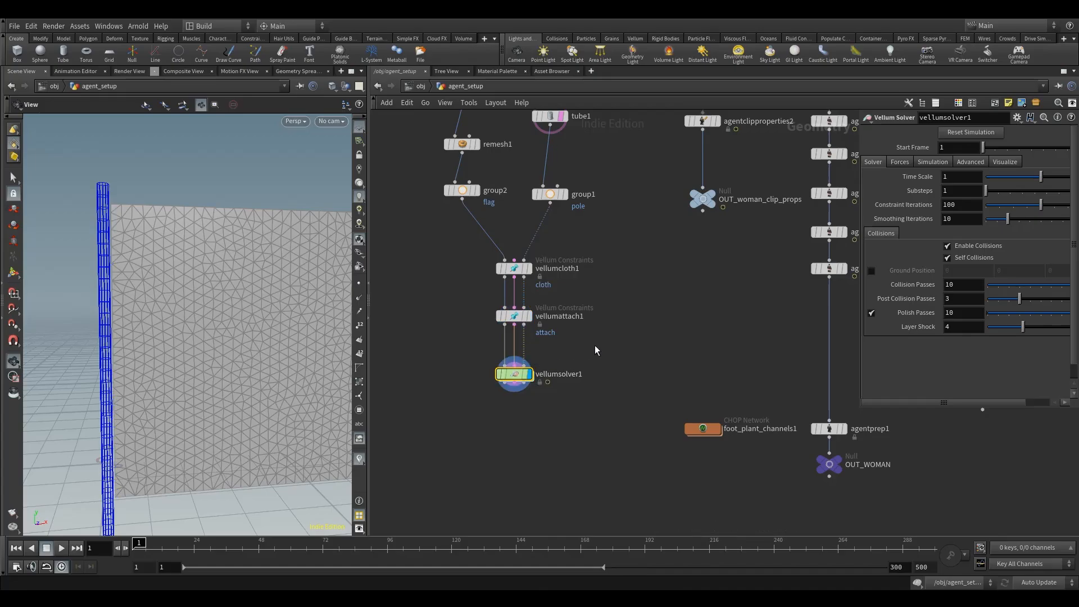
Step: Play the cloth simulation and check how the flag hangs from the pole along its attached edge
middle_drag(237, 360, 264, 298)
right_drag(264, 297, 201, 382)
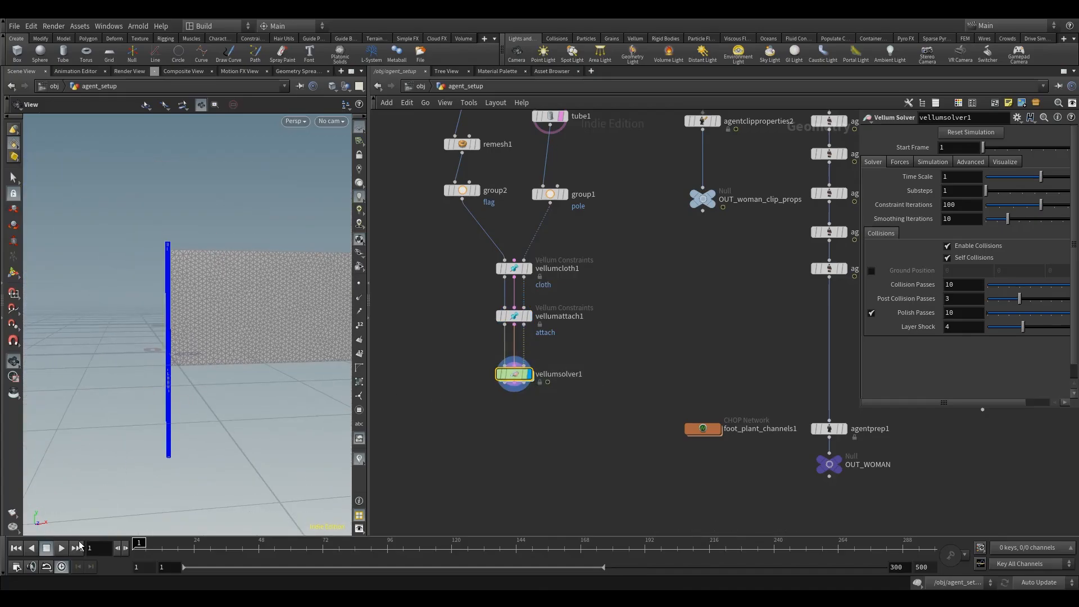
click(62, 548)
middle_drag(248, 330, 181, 330)
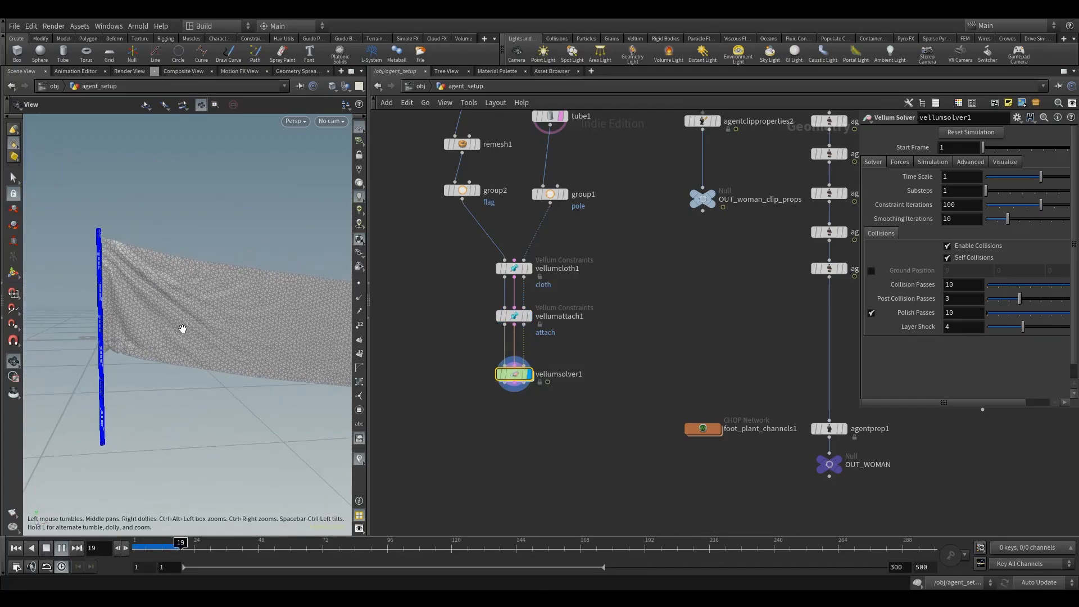
click(46, 548)
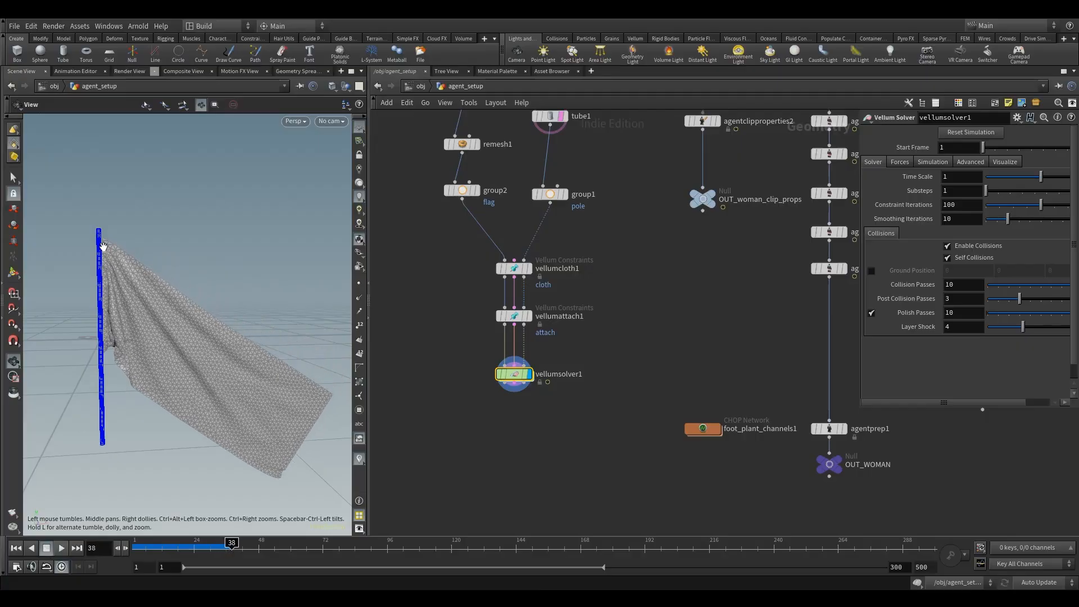
right_drag(103, 245, 116, 393)
Step: Return to the first frame and delete the Vellum Solver node
key(ctrl+Up)
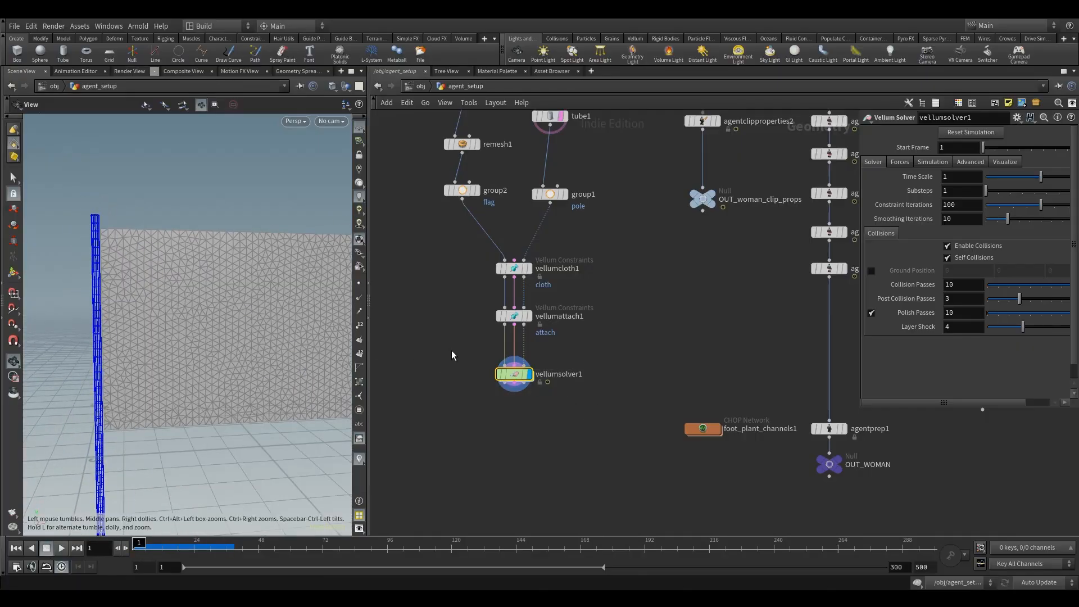
key(Delete)
scroll(484, 343, down, 2)
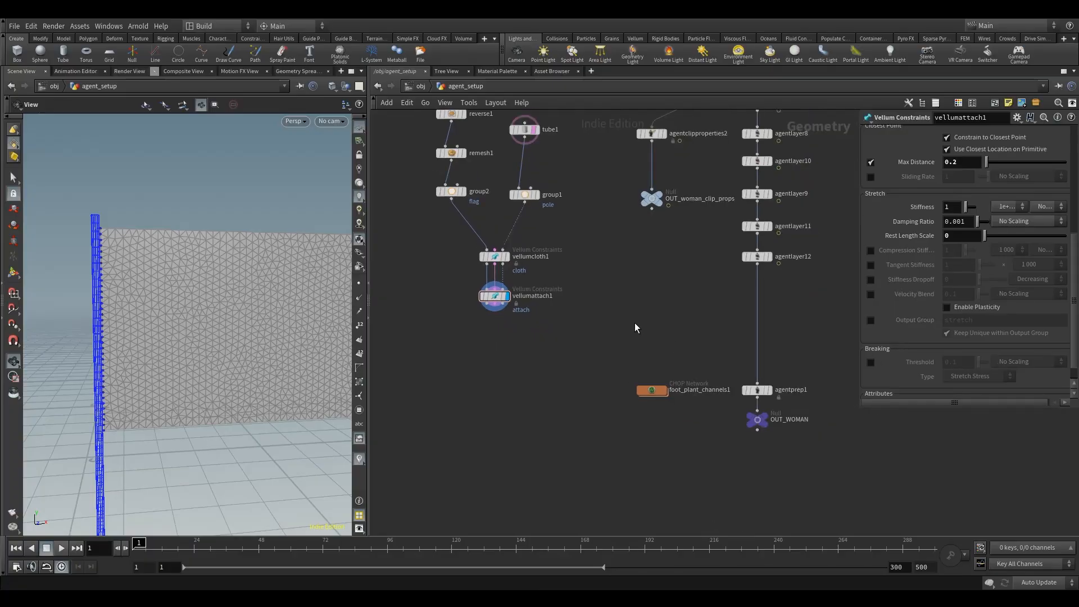
middle_drag(533, 347, 550, 386)
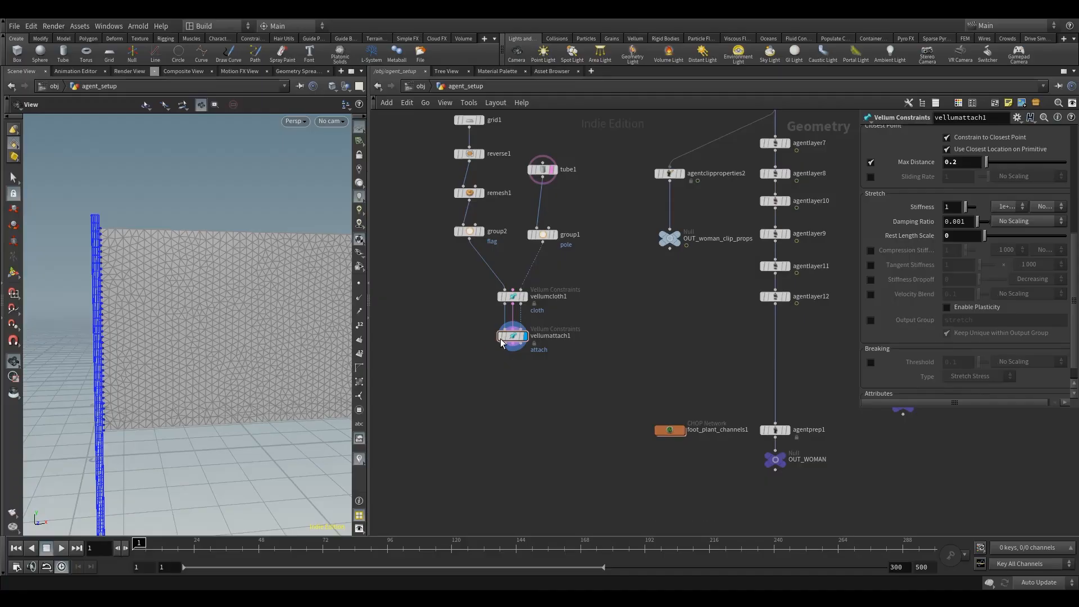
Step: Add a Vellum Pack node below the attach node, wire the attach geometry and constraint outputs into it and display it
drag(511, 336, 512, 327)
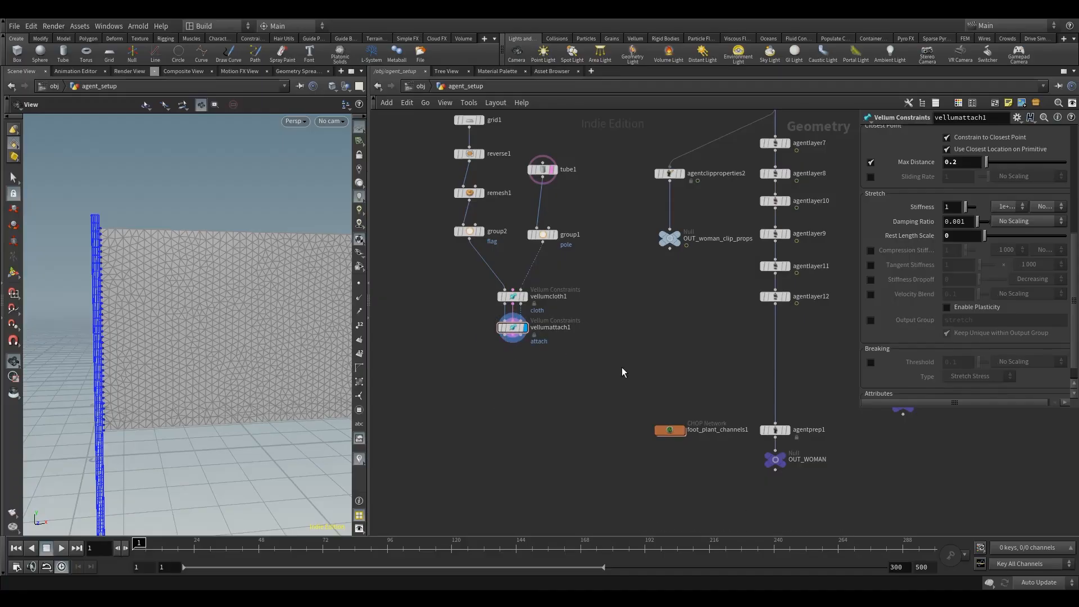
click(775, 296)
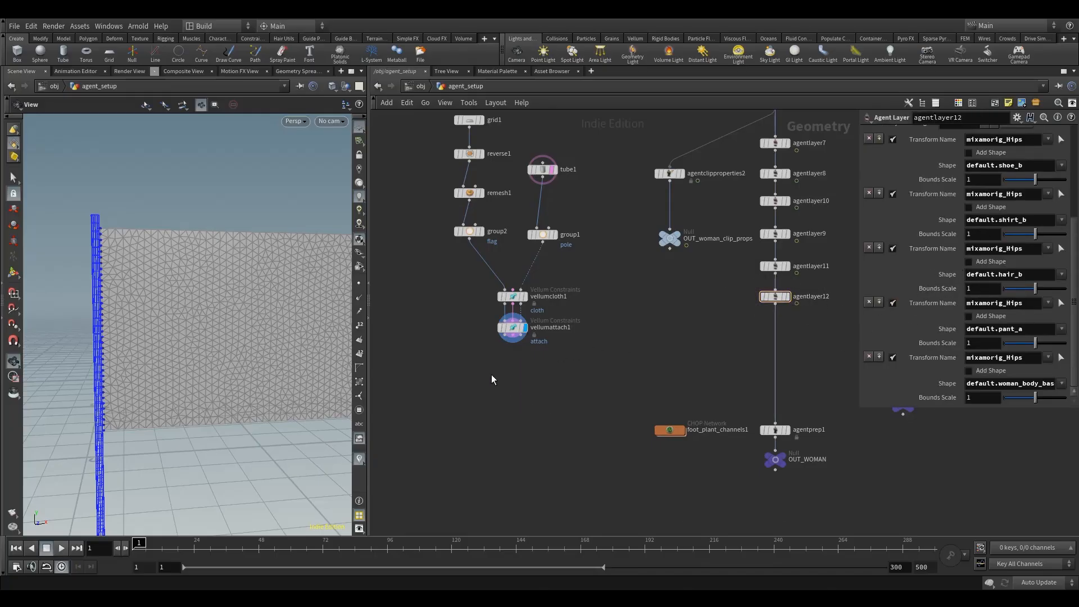
key(Tab)
text(vell)
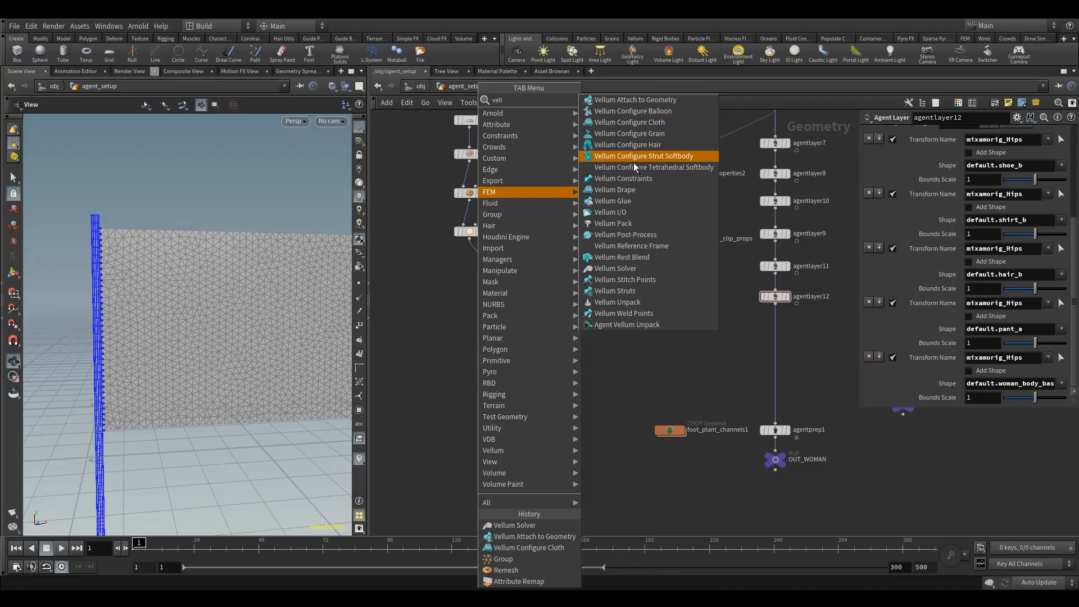
click(624, 223)
click(512, 376)
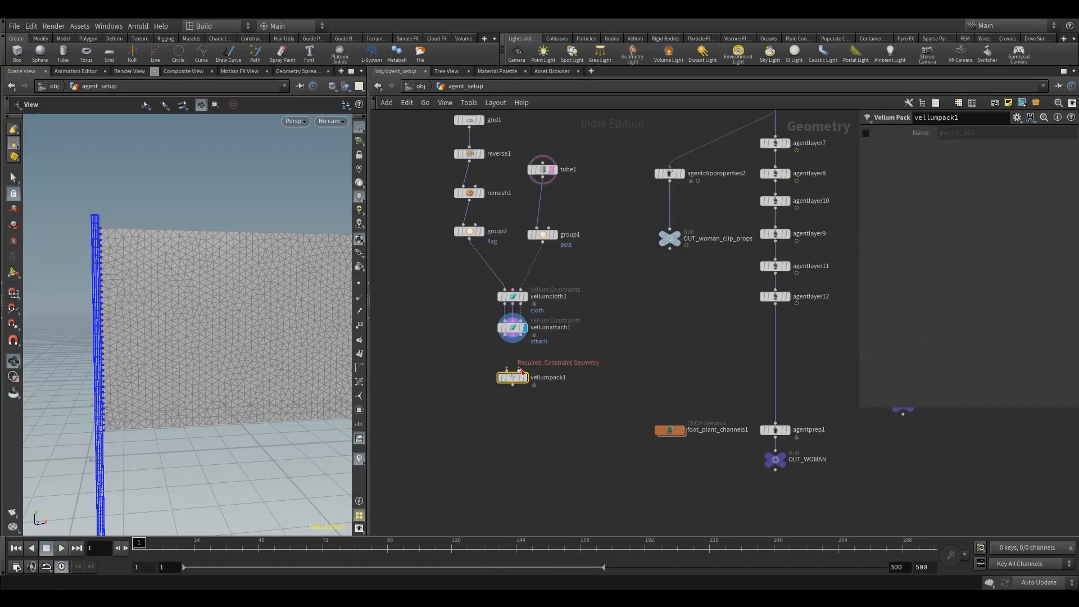
drag(519, 370, 513, 336)
drag(505, 336, 506, 369)
click(530, 365)
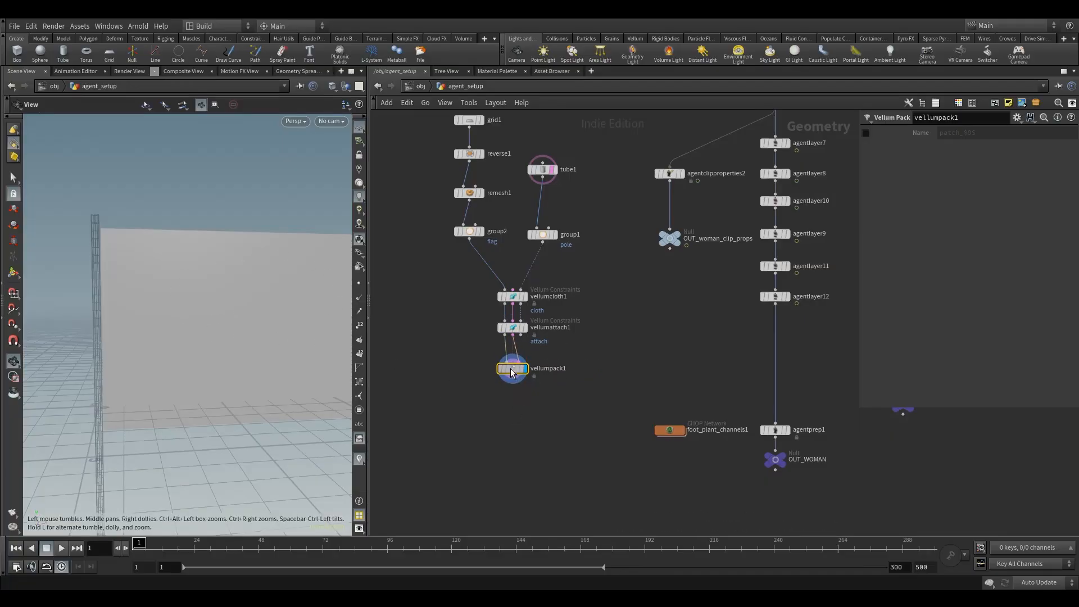
Step: Add a Null below the Vellum Pack node and name it OUT_WOMAN_FLAG
key(Tab)
text(nu)
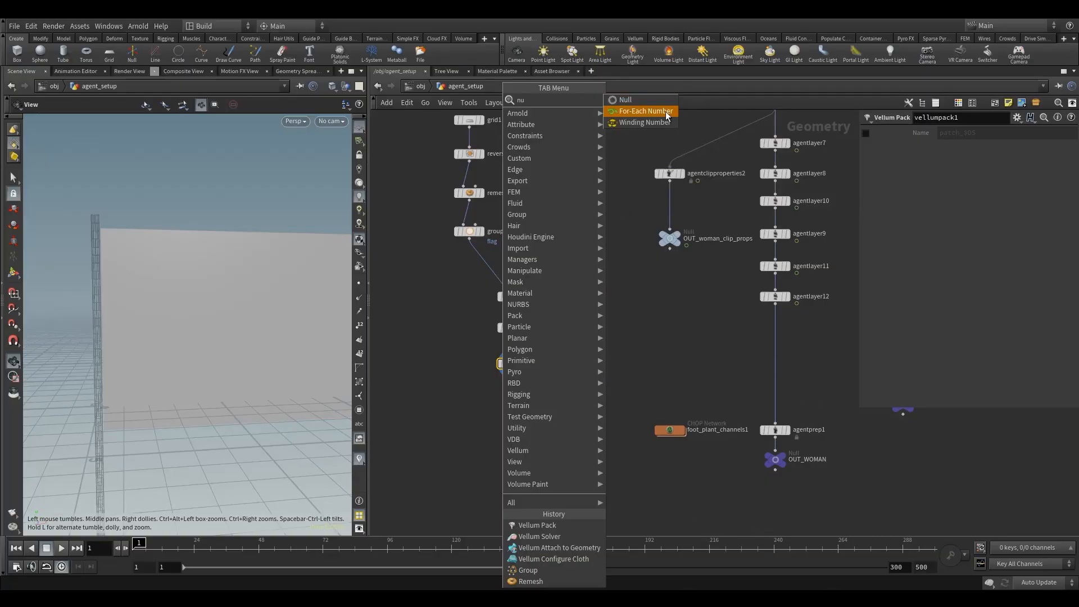
click(631, 101)
click(512, 418)
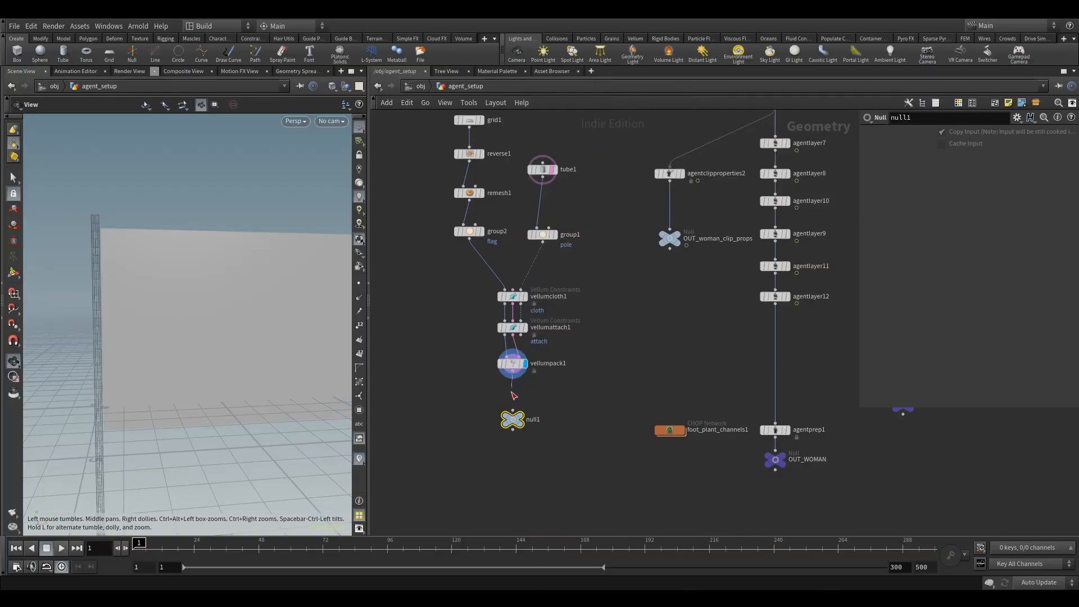
click(510, 419)
key(F2)
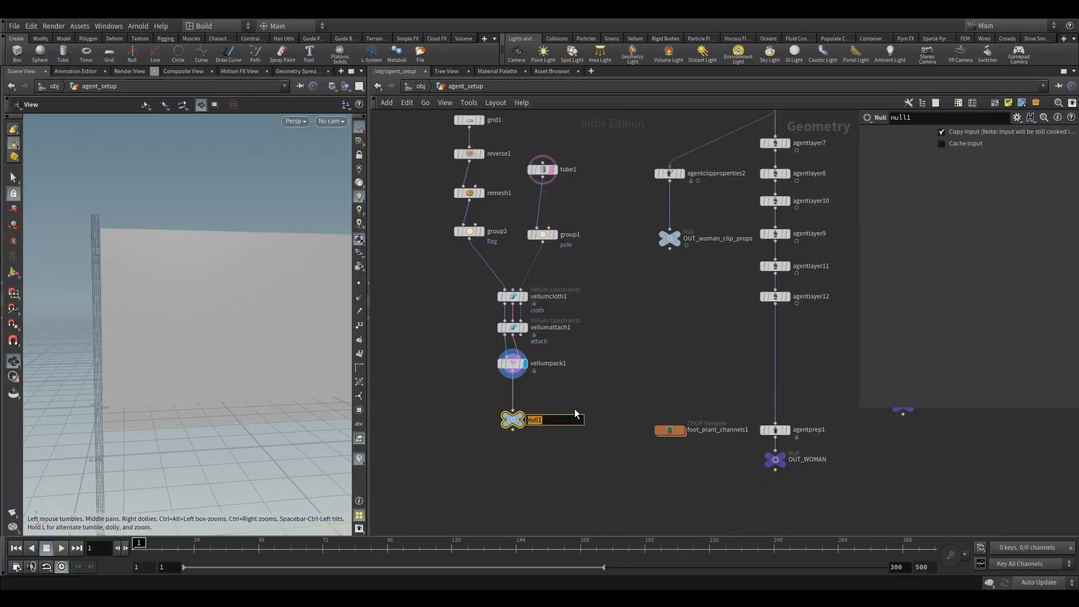
text(OUT_WOMAN_FLAG)
key(Return)
Step: Shift the Vellum Pack node aside, duplicate the flag output null and wire the attach node's third output into the copy
drag(510, 370, 469, 365)
drag(513, 419, 555, 419)
drag(520, 334, 553, 407)
Step: Rename the duplicated null OUT_WOMAN_POLE and move the Vellum Pack node and flag null farther away from it
double_click(584, 415)
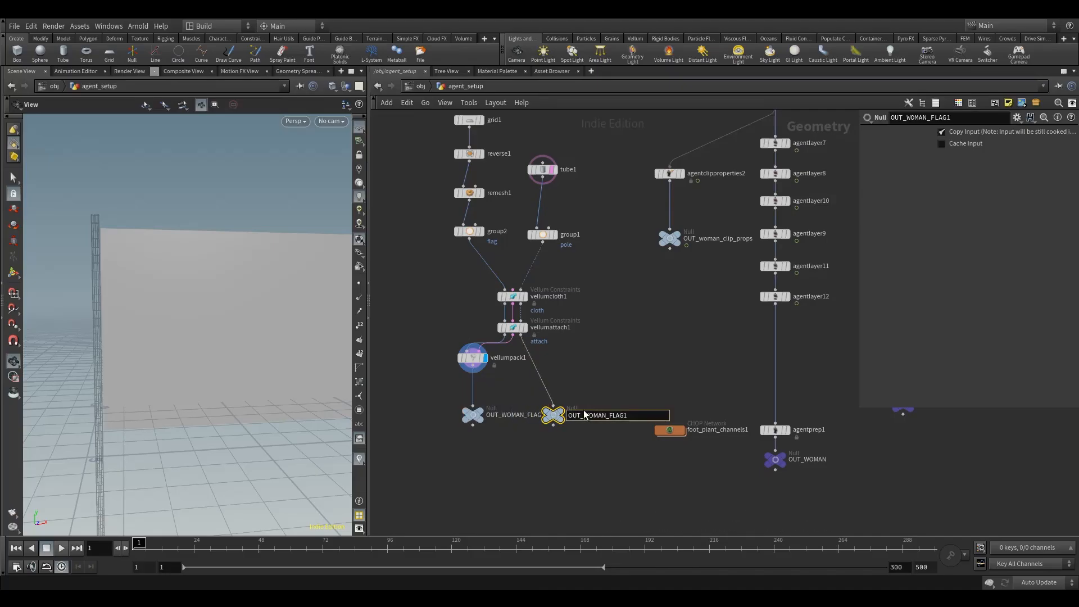
drag(472, 414, 431, 411)
drag(469, 363, 428, 364)
middle_drag(476, 391, 459, 387)
drag(416, 413, 415, 414)
click(574, 406)
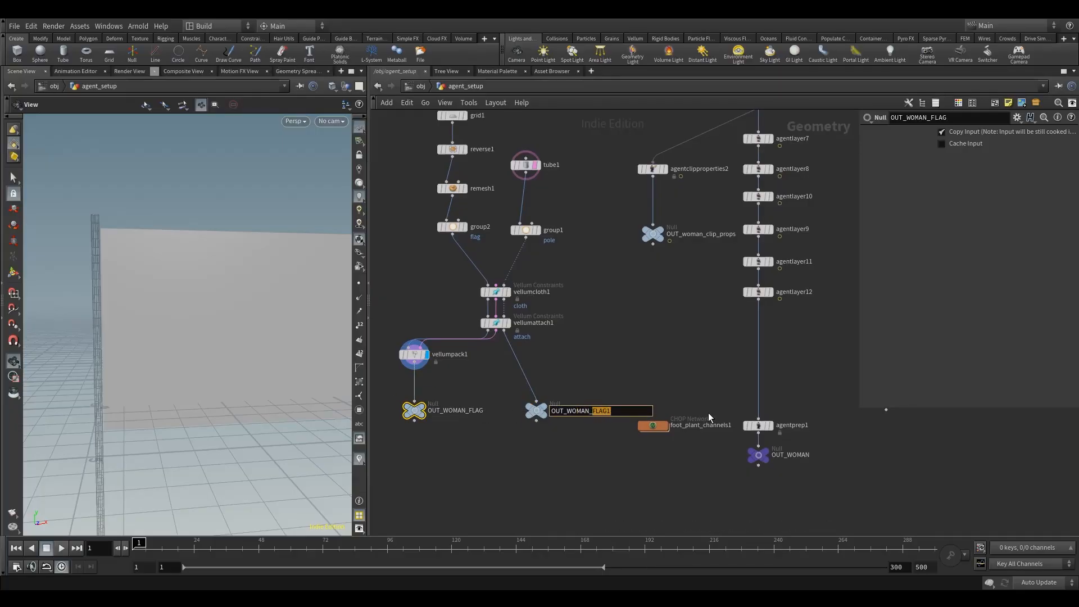
text(POLE_)
key(BackSpace)
key(Return)
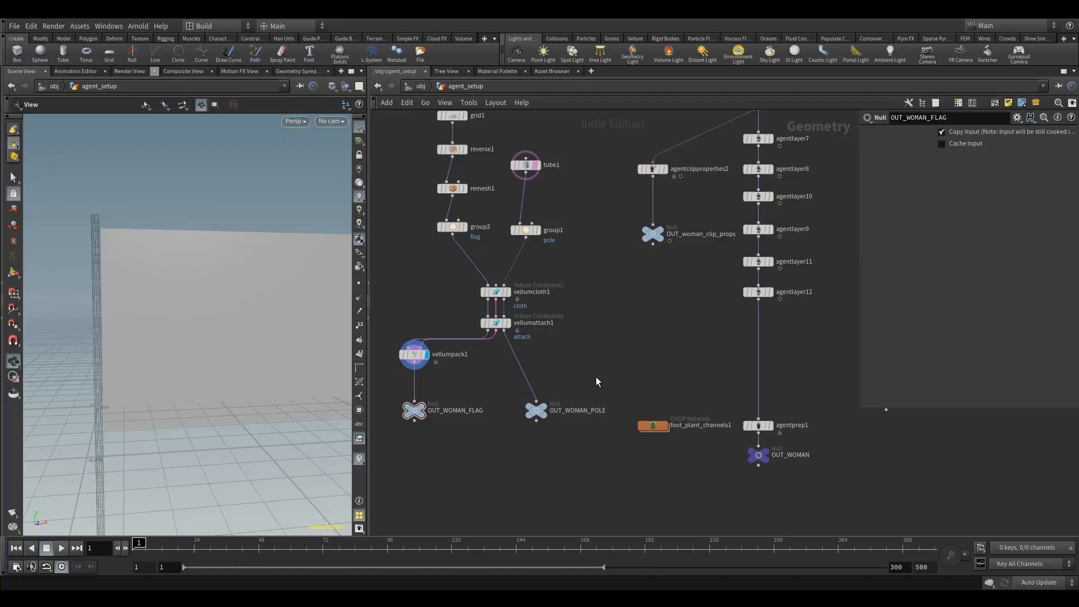
Step: Add an Agent Layer node, insert it between agentlayer12 and agentprep1 in the woman's chain, and display its result
middle_drag(730, 343, 674, 339)
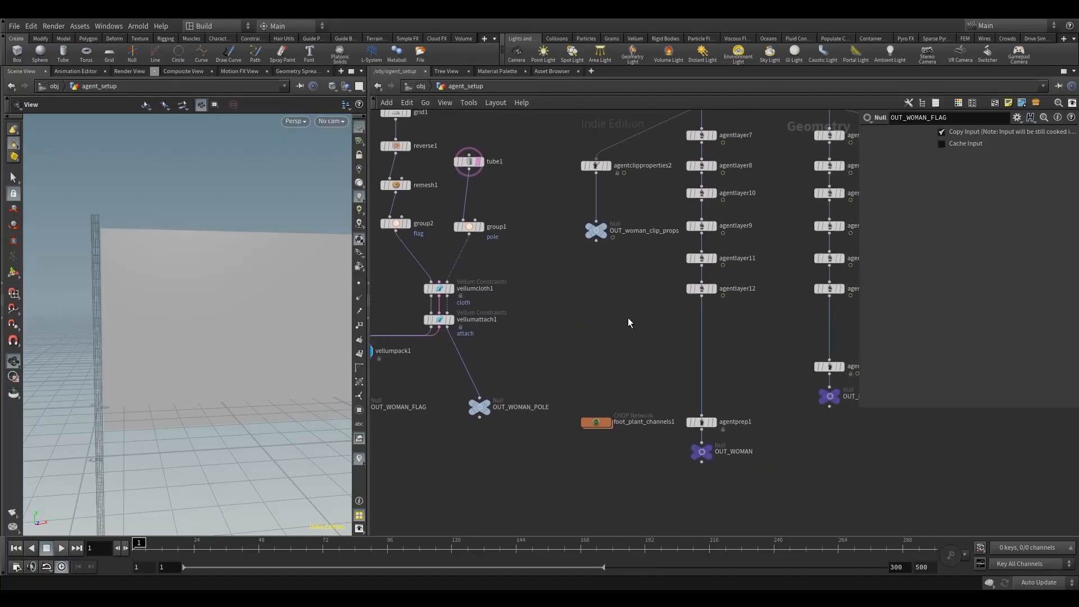
key(Tab)
text(agen)
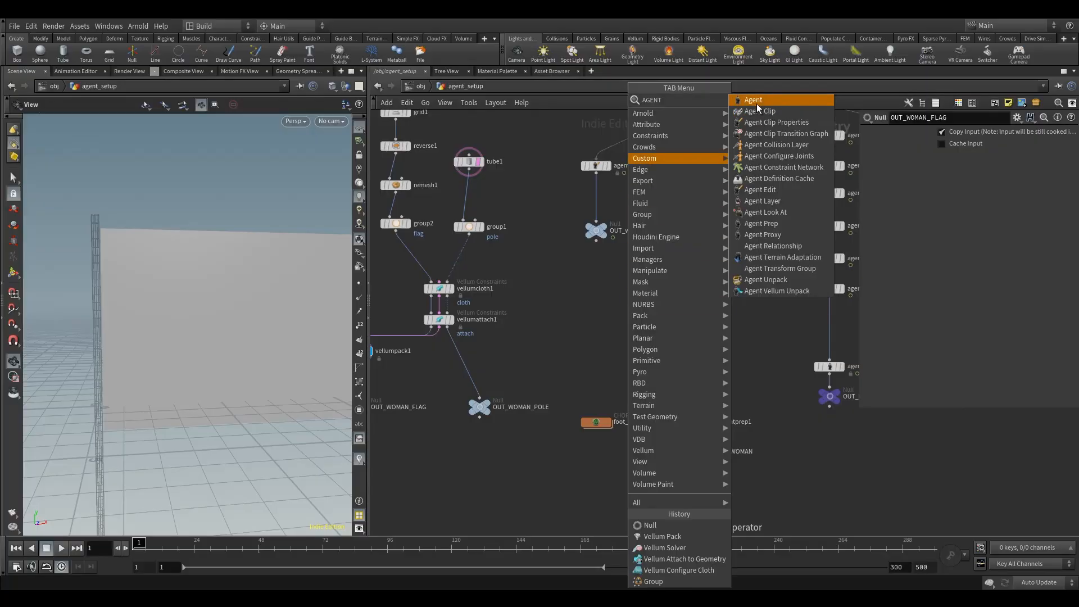
click(781, 202)
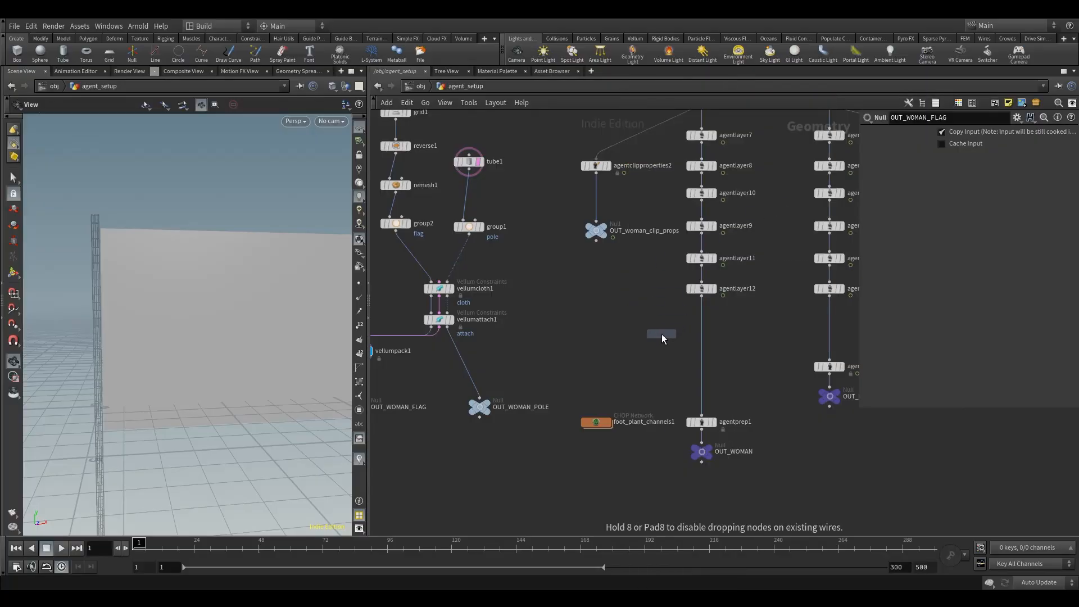
click(663, 340)
drag(672, 133, 745, 278)
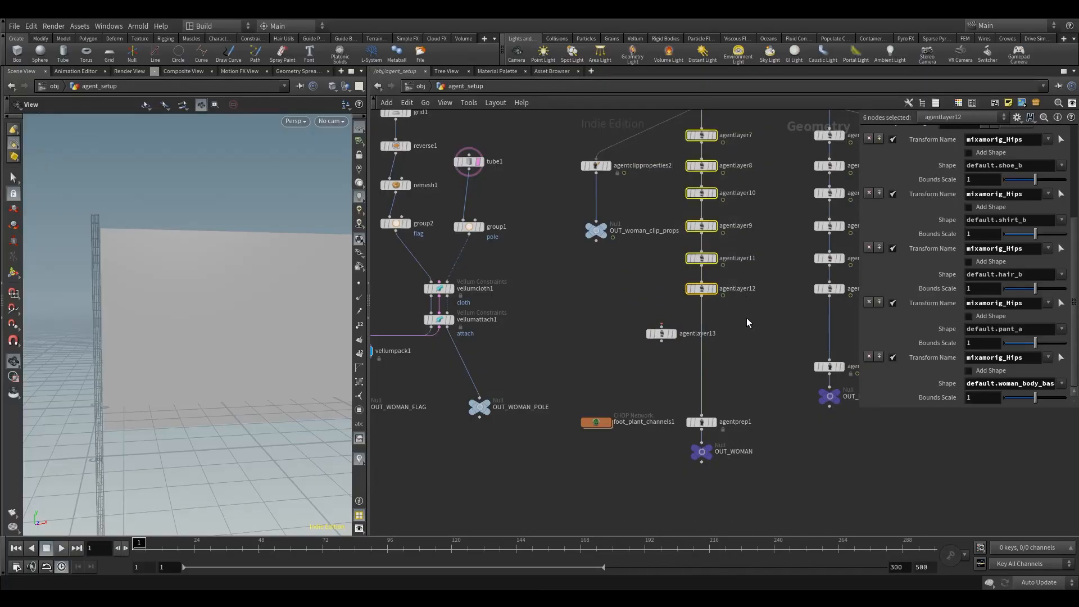
drag(746, 316, 676, 132)
click(630, 312)
drag(661, 335, 700, 345)
click(700, 346)
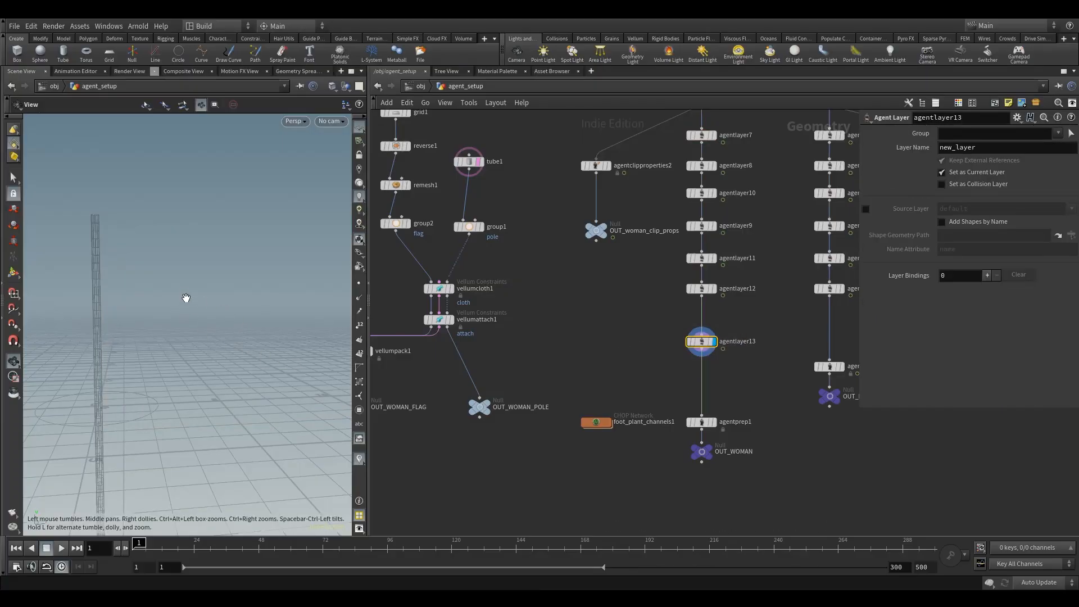
Step: Name the layer created by agentlayer13 flag
key(f)
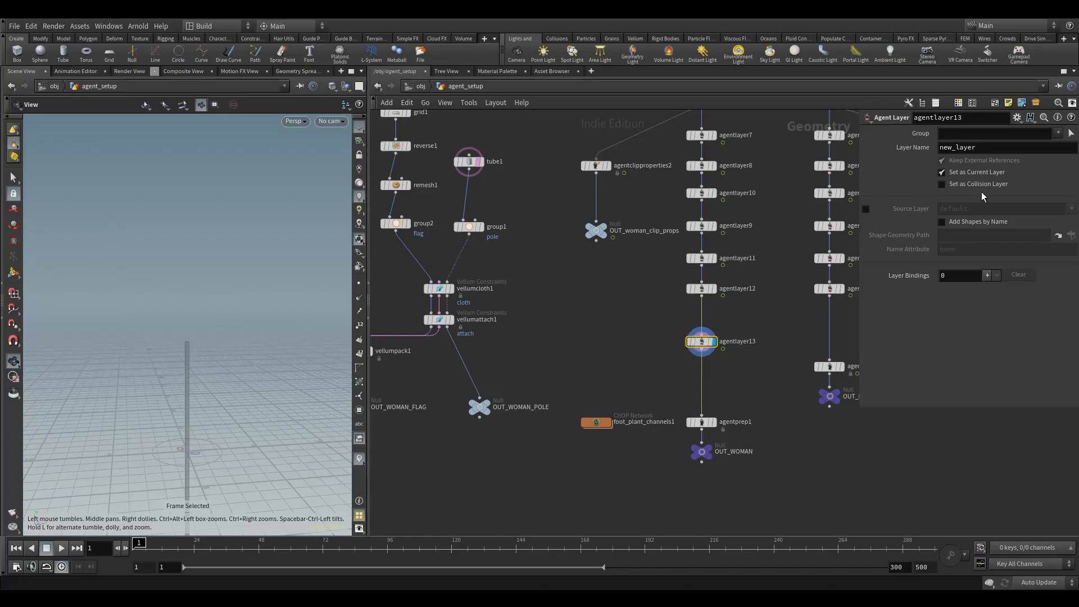
double_click(942, 147)
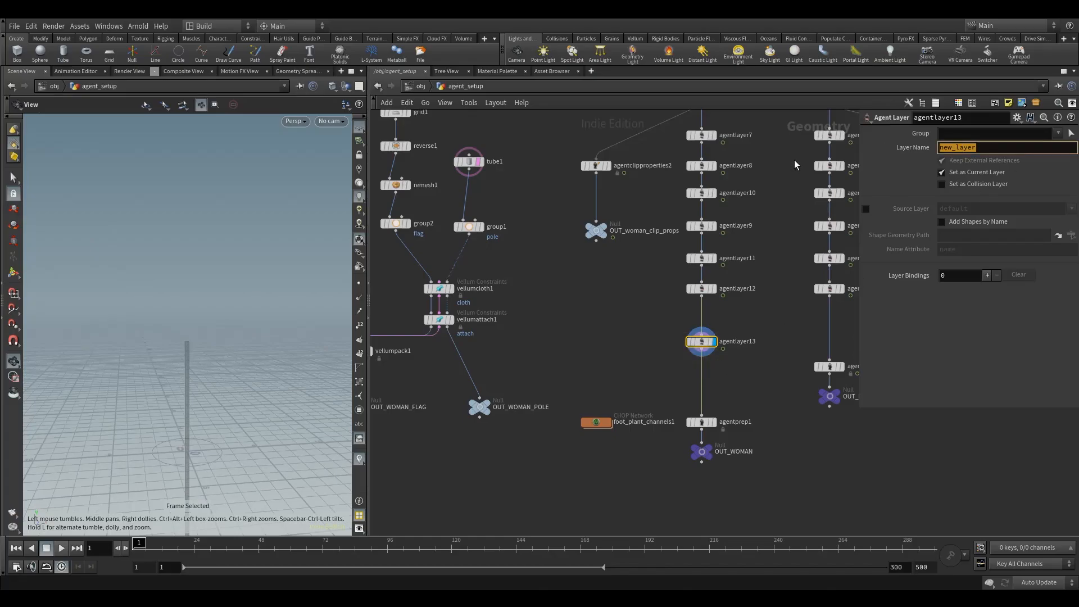
text(FL)
click(589, 318)
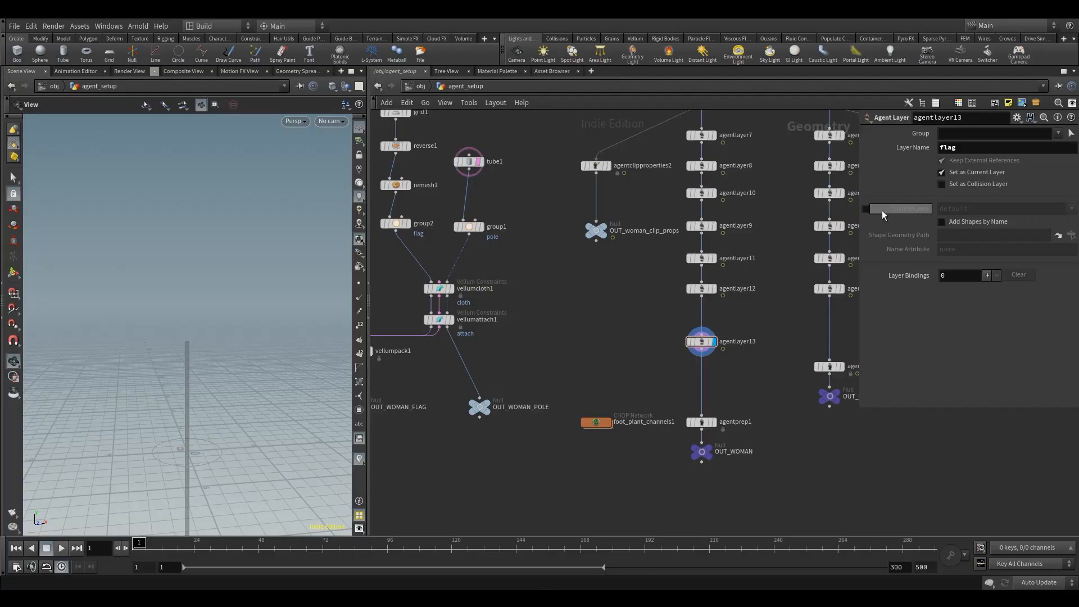
Step: Enable the flag layer's source layer, compare layers 1, 5 and 2 as its source, and settle on layer 1
click(866, 211)
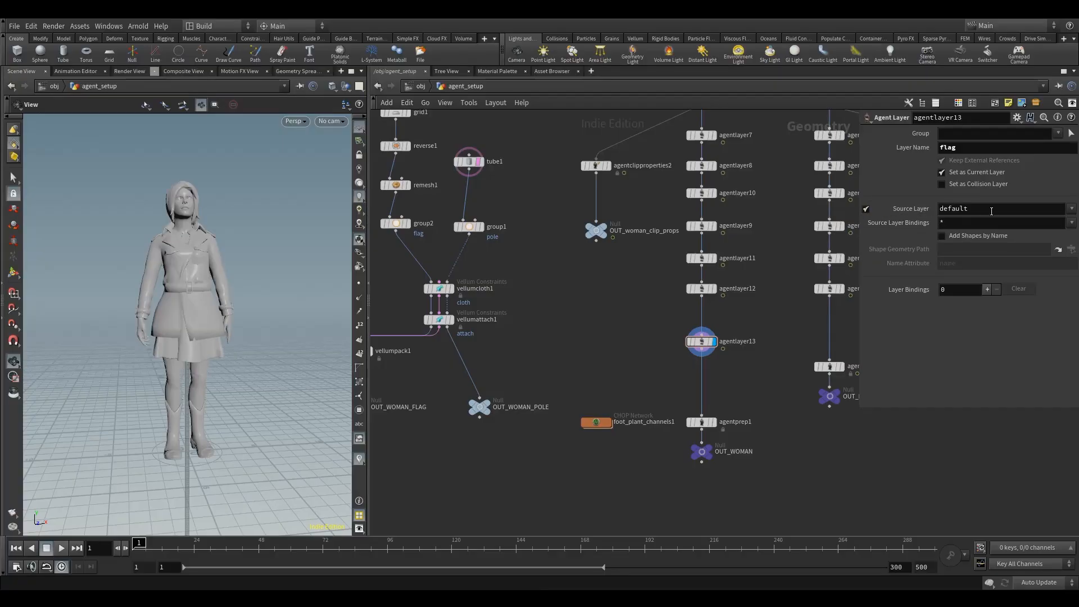
drag(213, 304, 228, 320)
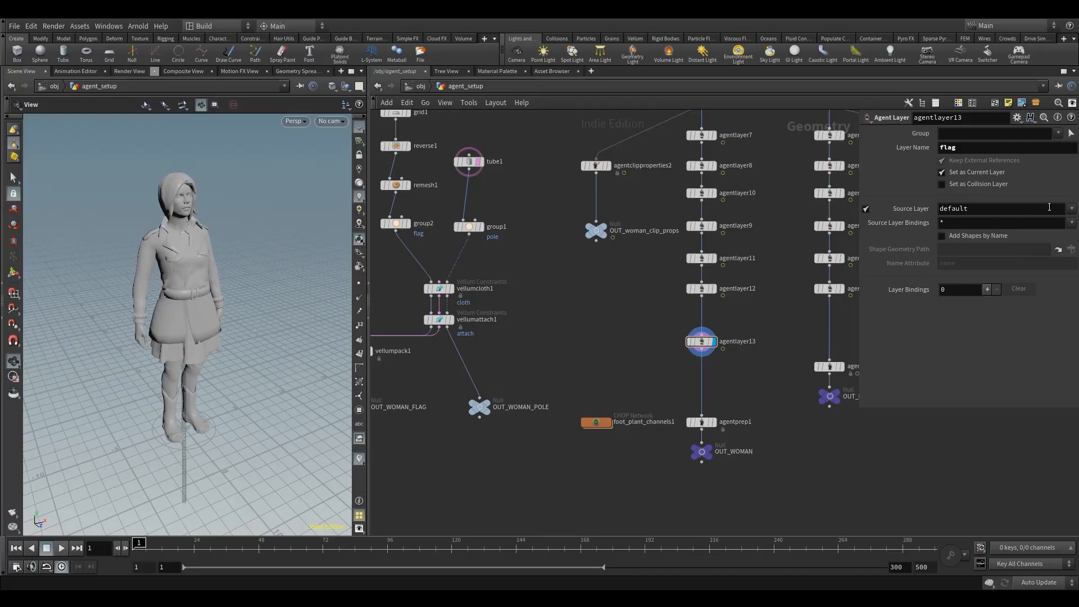
click(1072, 209)
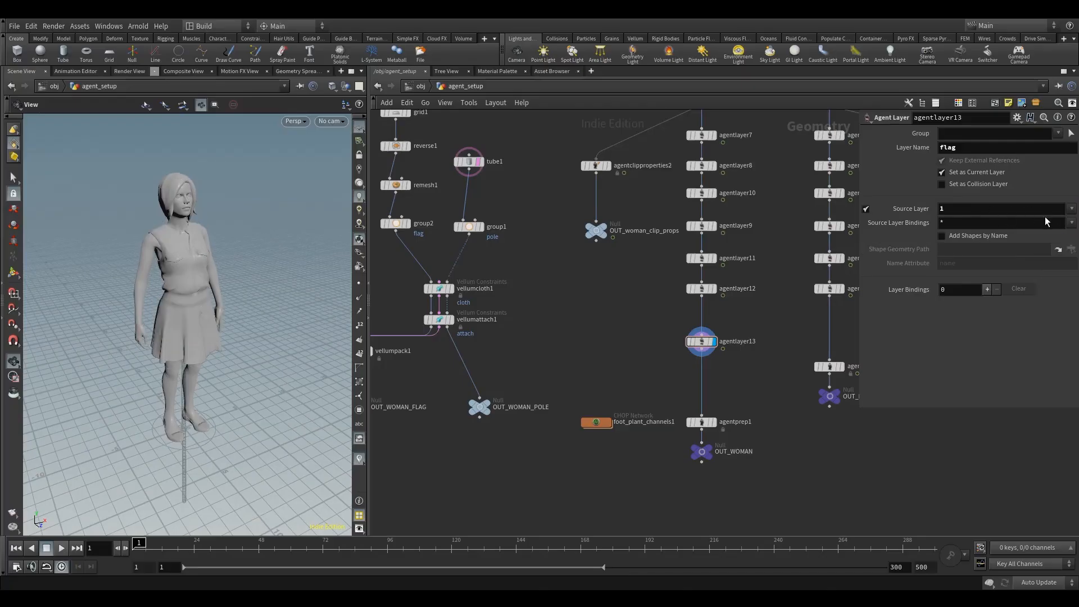
click(1070, 210)
click(1058, 266)
click(1072, 209)
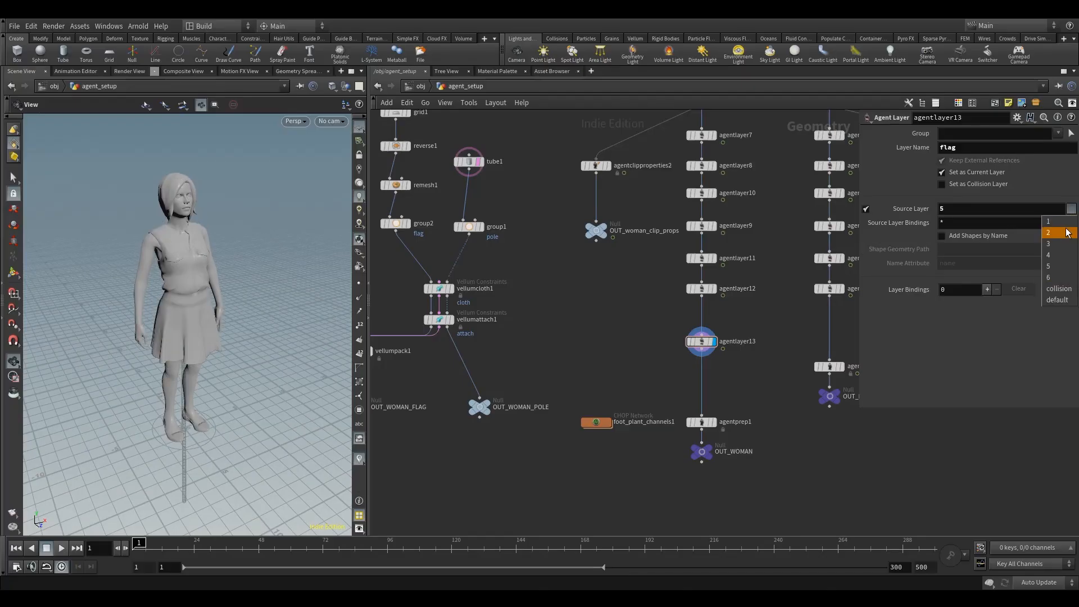
click(1059, 232)
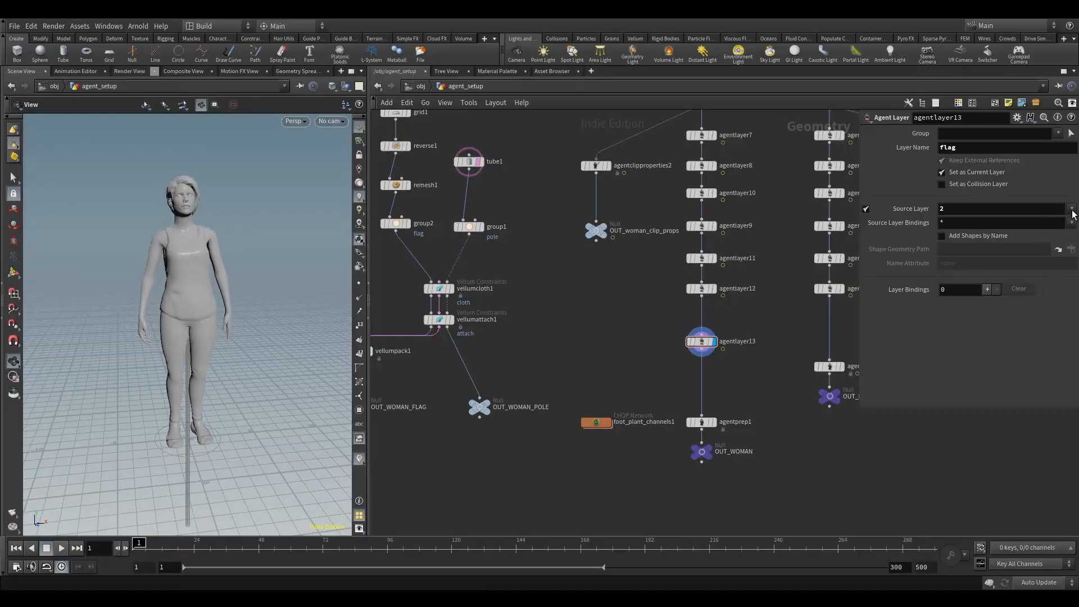
click(1072, 210)
click(1059, 221)
scroll(214, 354, up, 2)
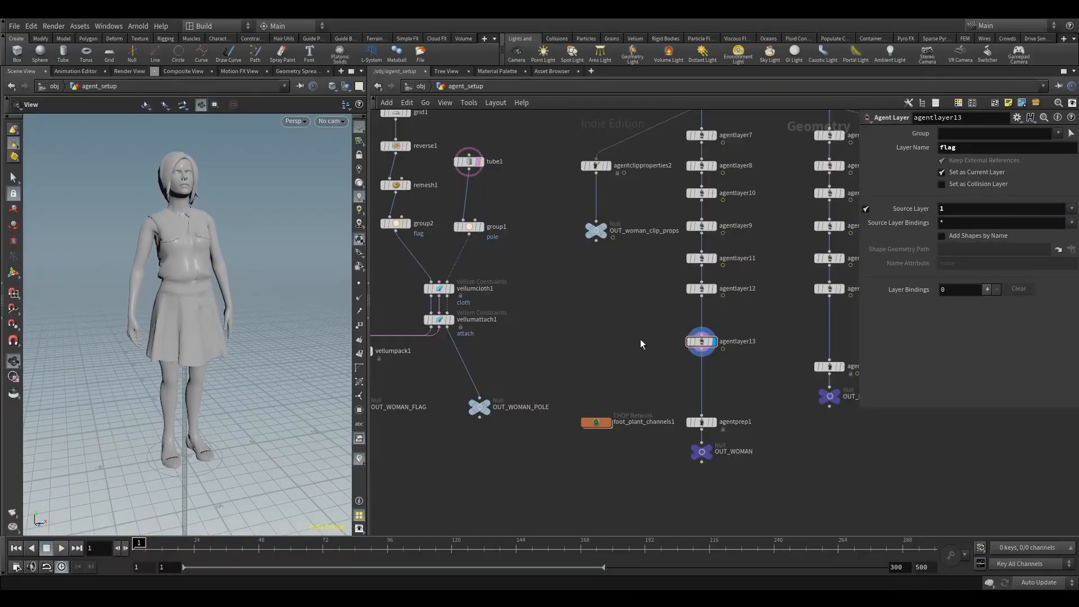
Step: Move agentlayer13 closer below agentlayer12, add two layer bindings to it, and widen its parameter display
drag(701, 342, 701, 320)
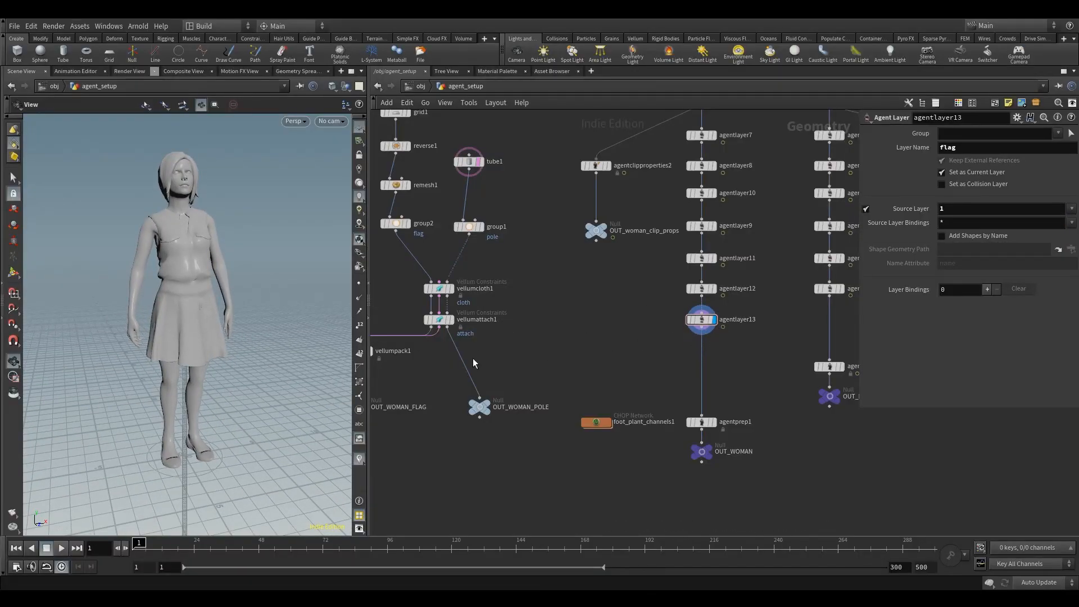
scroll(106, 371, up, 1)
drag(232, 365, 202, 355)
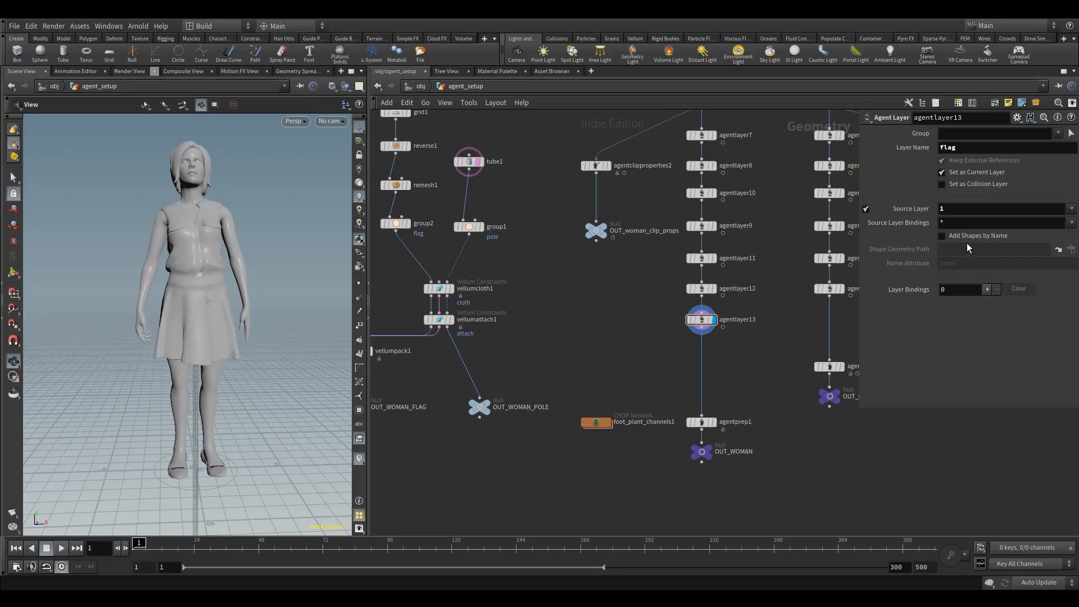
click(987, 290)
click(987, 290)
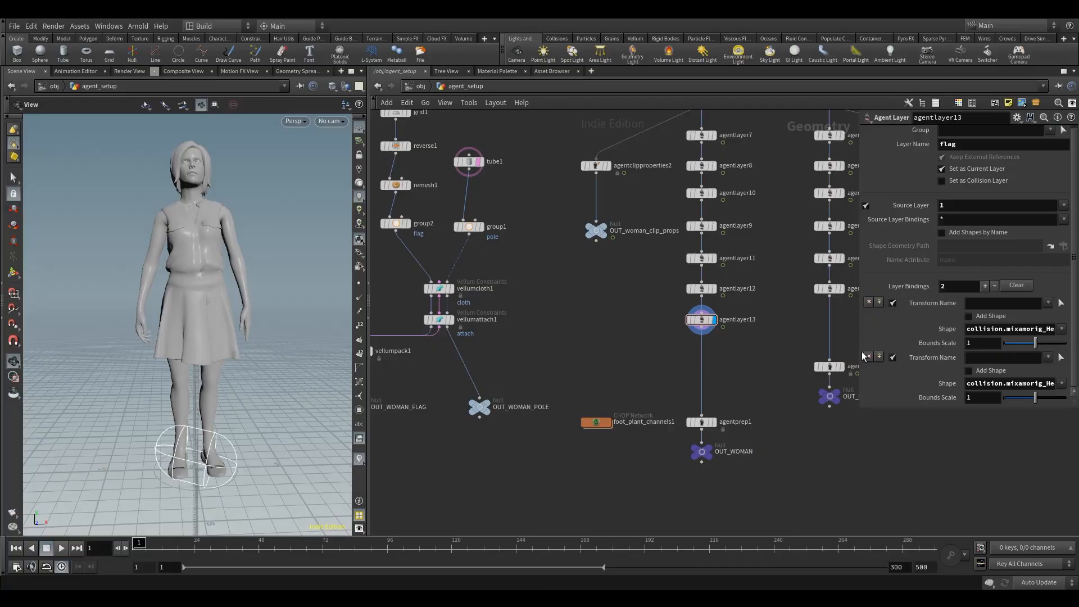
drag(860, 352, 819, 348)
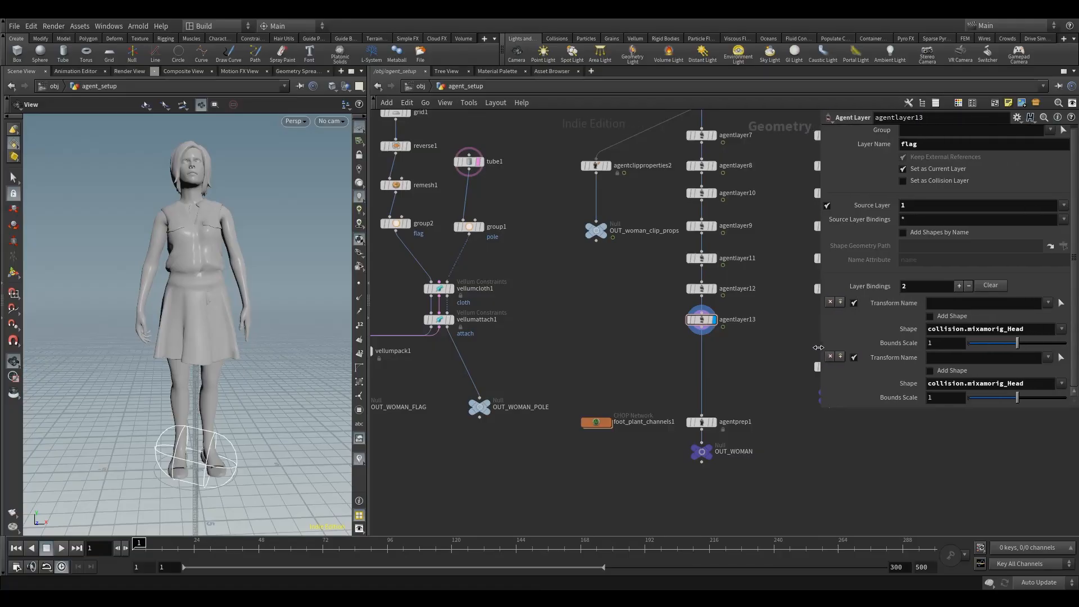
Step: Examine the transform names used by agentlayer12's layer bindings, return to agentlayer13, and inspect the woman agent and pole
click(701, 288)
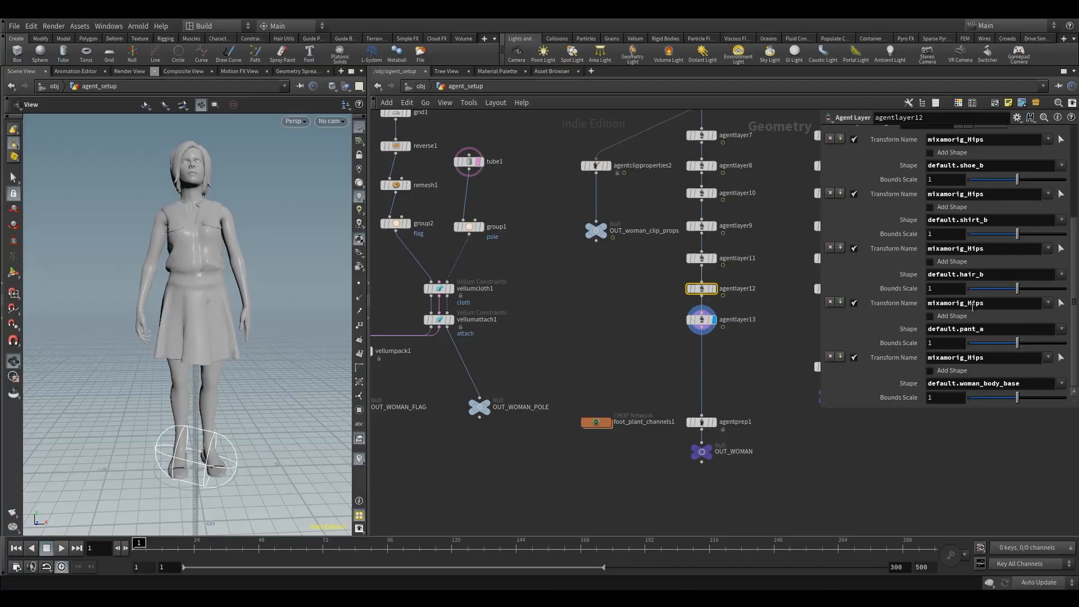
drag(985, 303, 970, 306)
click(993, 308)
click(700, 320)
middle_drag(658, 349, 653, 318)
drag(662, 357, 738, 283)
drag(192, 362, 194, 324)
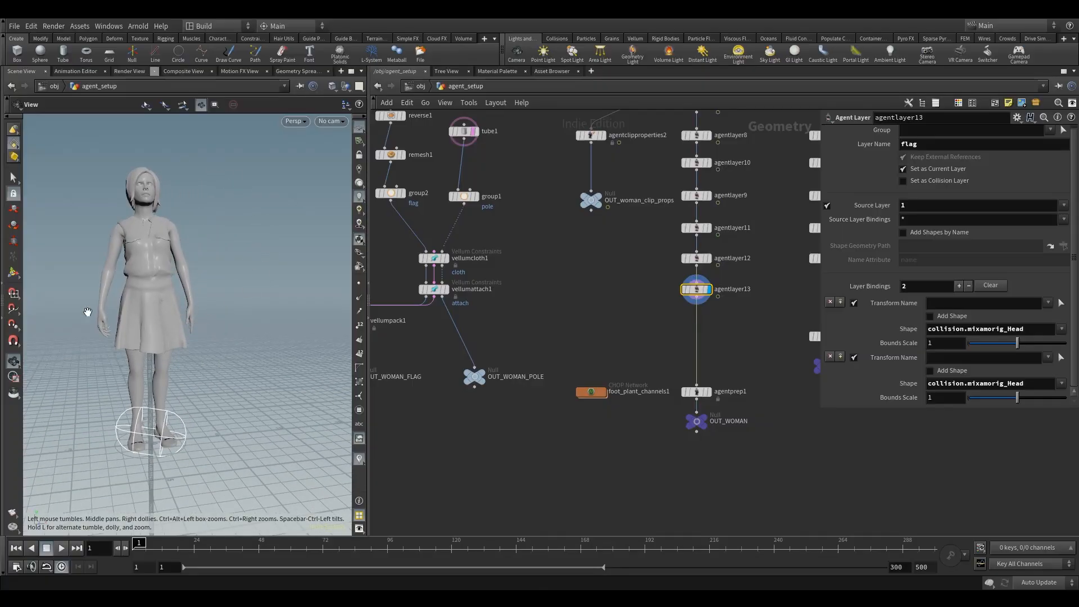
drag(199, 298, 210, 334)
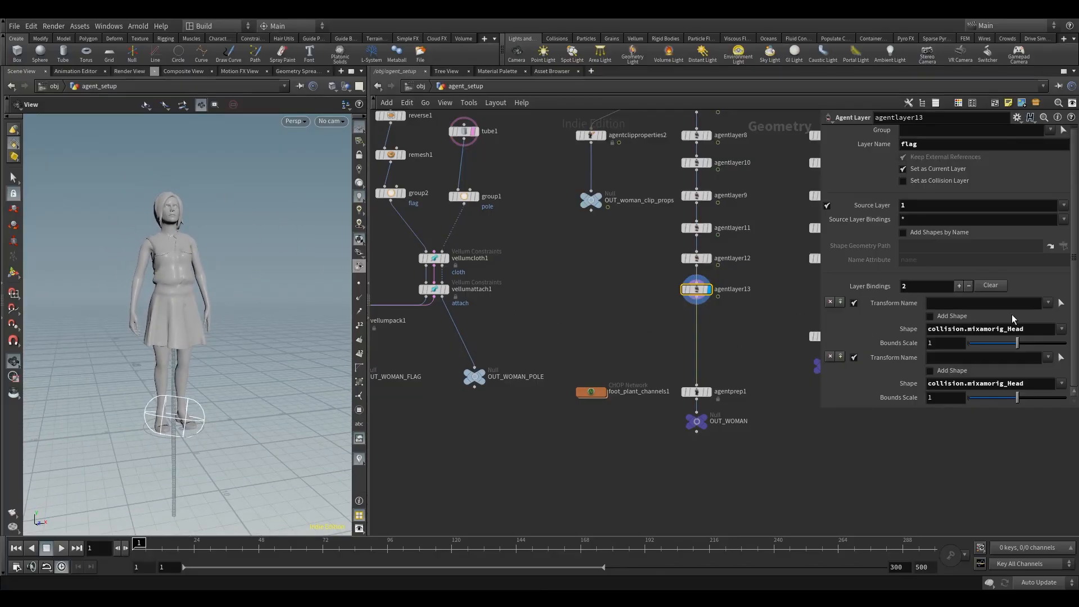
Step: Set the transform name of both agentlayer13 layer bindings to mixamorig_LeftHand
click(1047, 304)
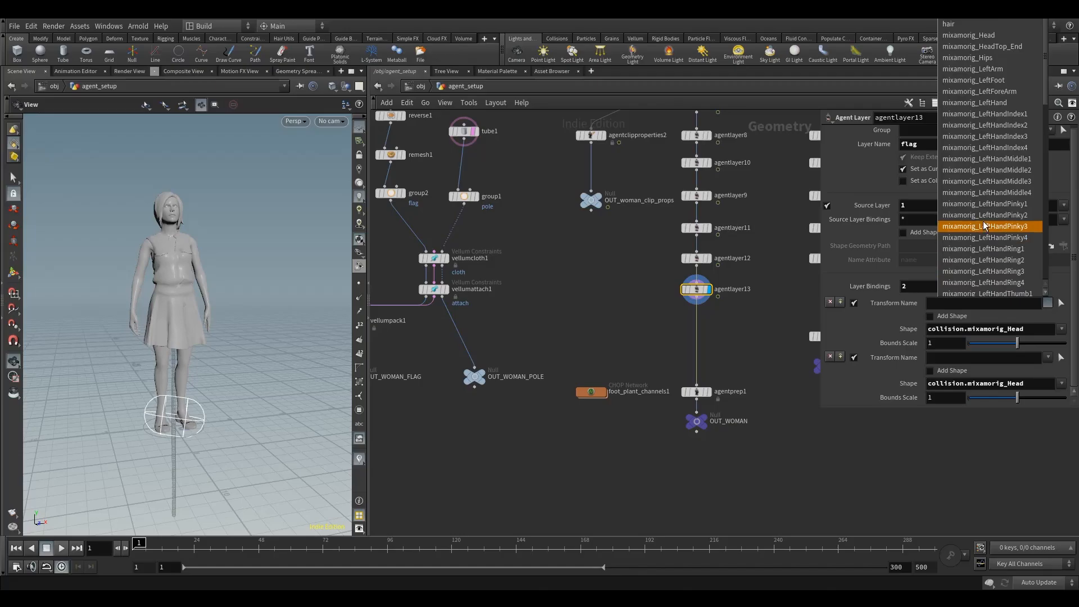
click(1011, 103)
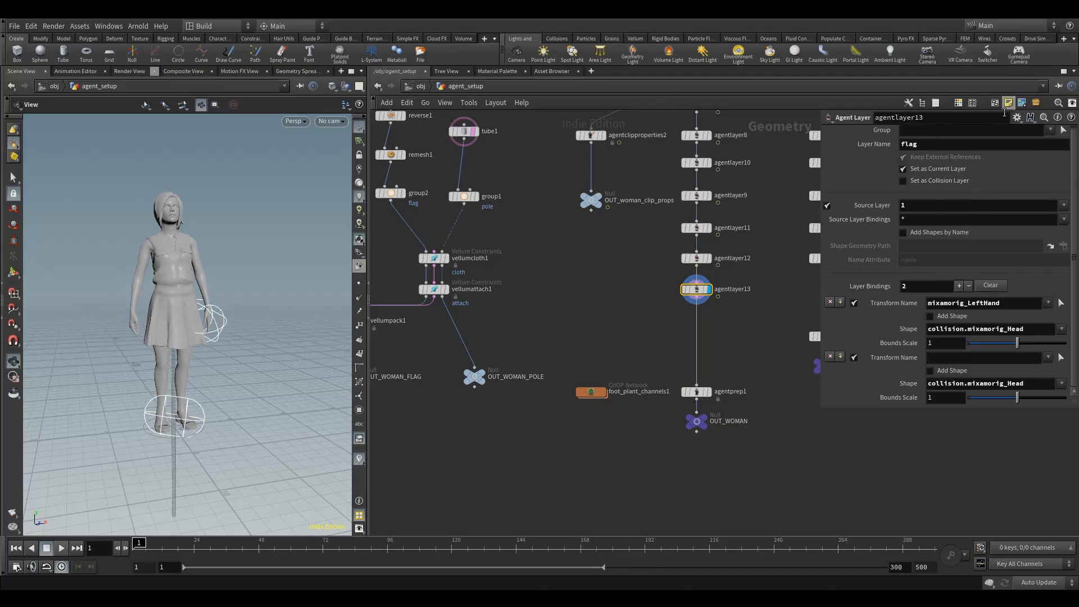
drag(231, 318, 272, 312)
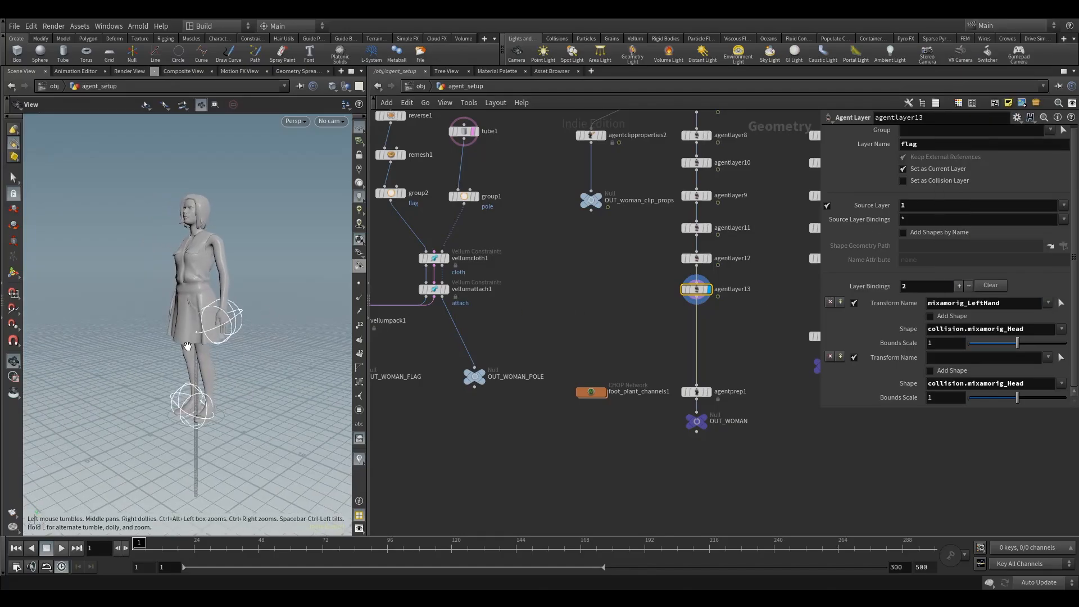
drag(237, 354, 315, 344)
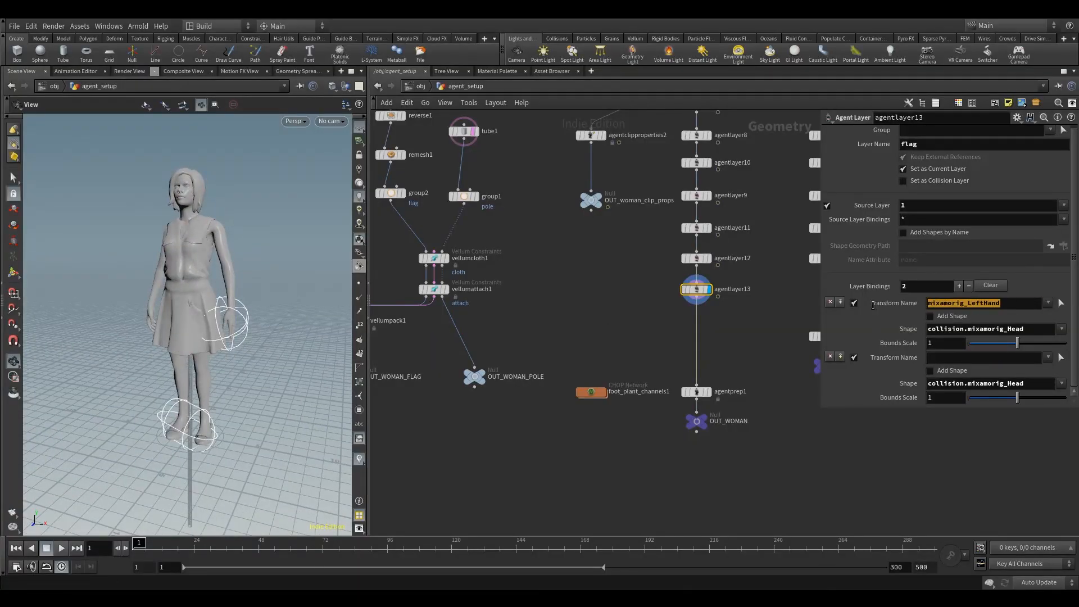
click(960, 363)
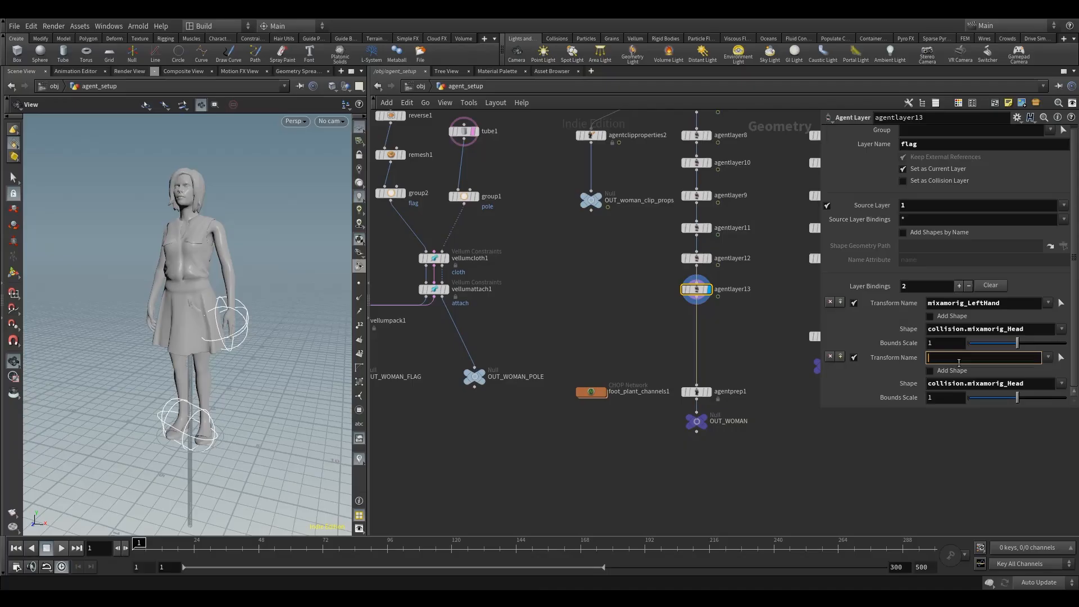
text(mixamorig_LeftHand)
click(648, 346)
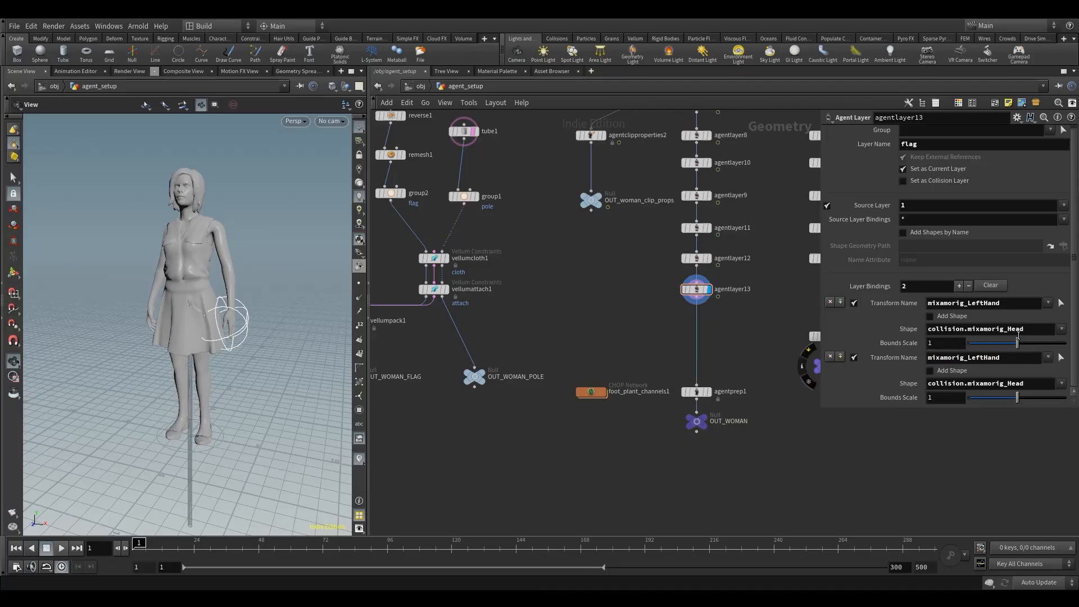
click(1061, 331)
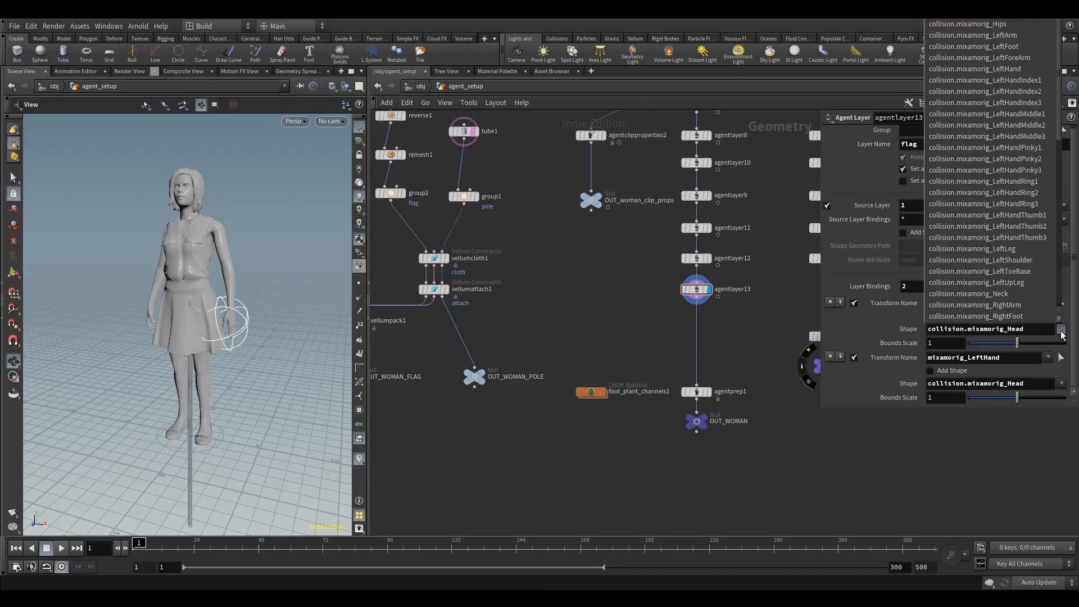
click(804, 326)
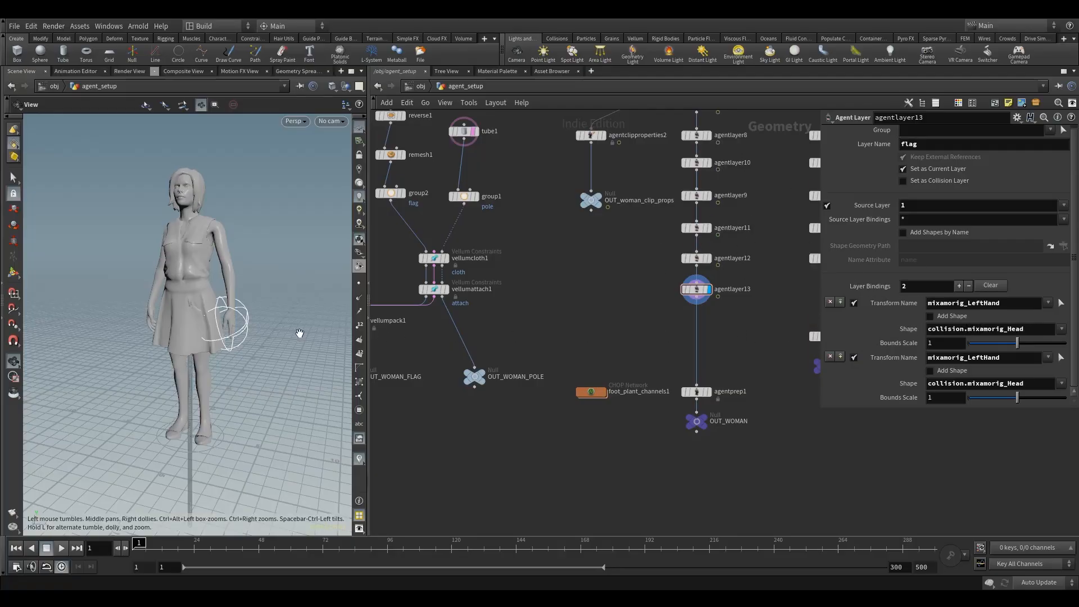
scroll(579, 316, down, 2)
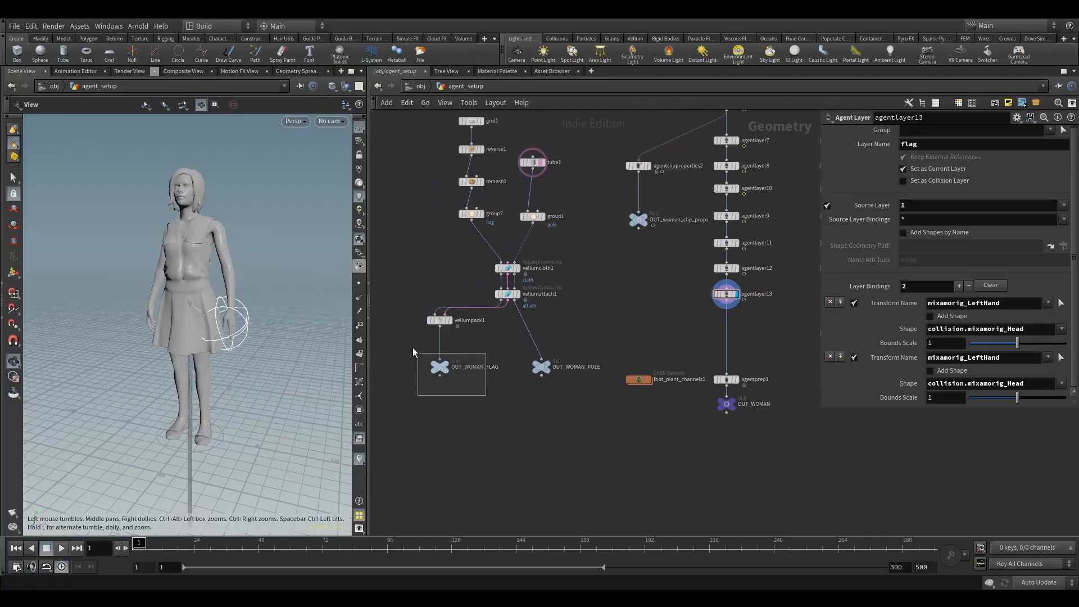
drag(412, 348, 412, 346)
drag(539, 403, 557, 353)
middle_drag(612, 314, 522, 338)
drag(615, 316, 673, 343)
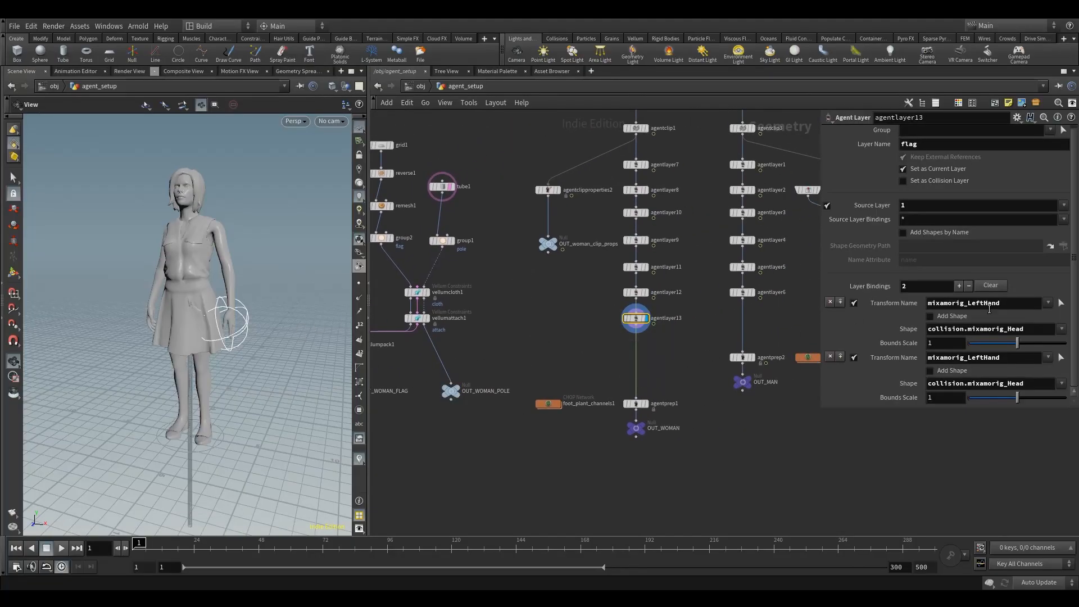
Step: Make the first layer binding add a shape from OUT_WOMAN_FLAG and name that shape flag
click(942, 316)
scroll(954, 337, down, 1)
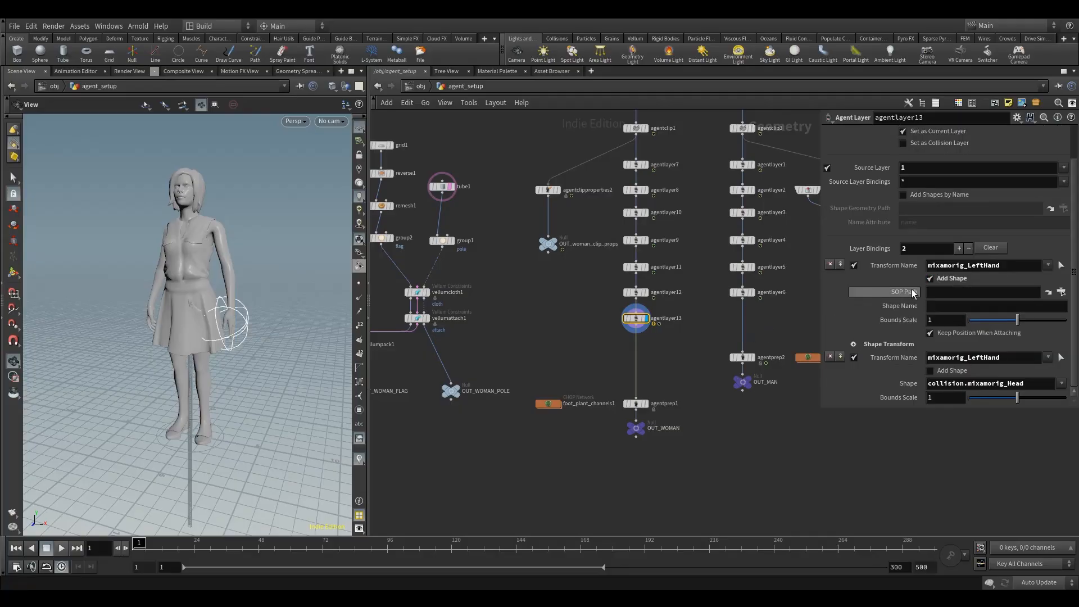
middle_drag(546, 361, 588, 356)
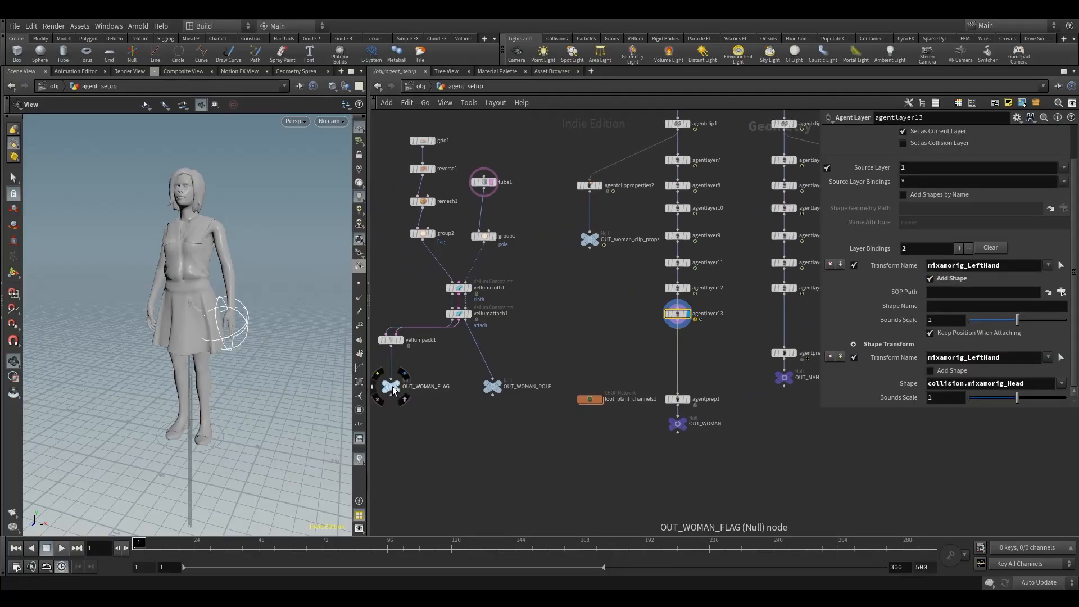
drag(394, 390, 953, 292)
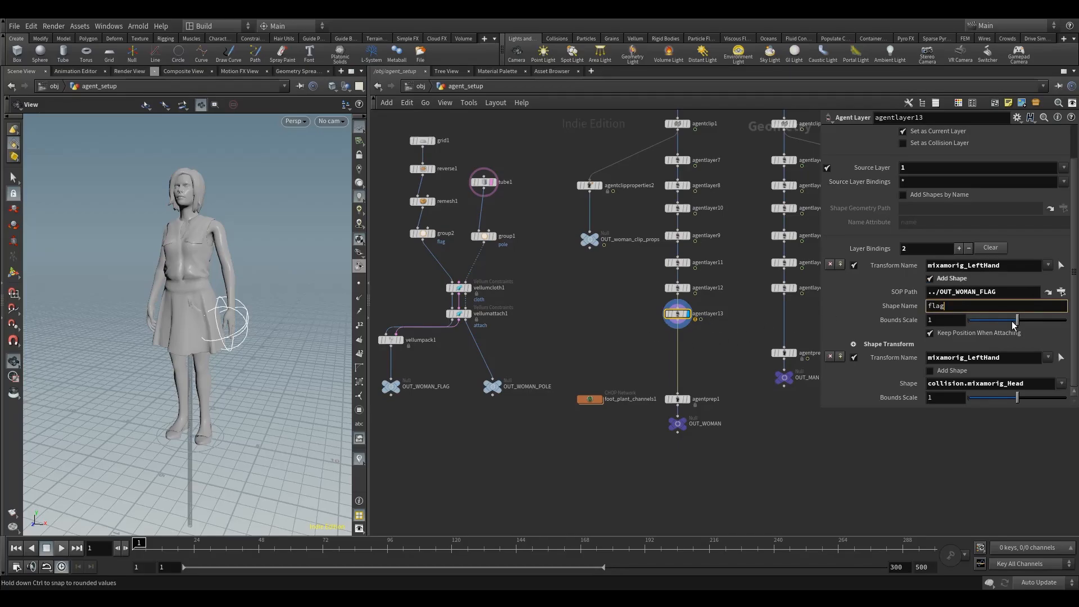
click(612, 321)
drag(211, 365, 251, 349)
middle_drag(270, 361, 224, 342)
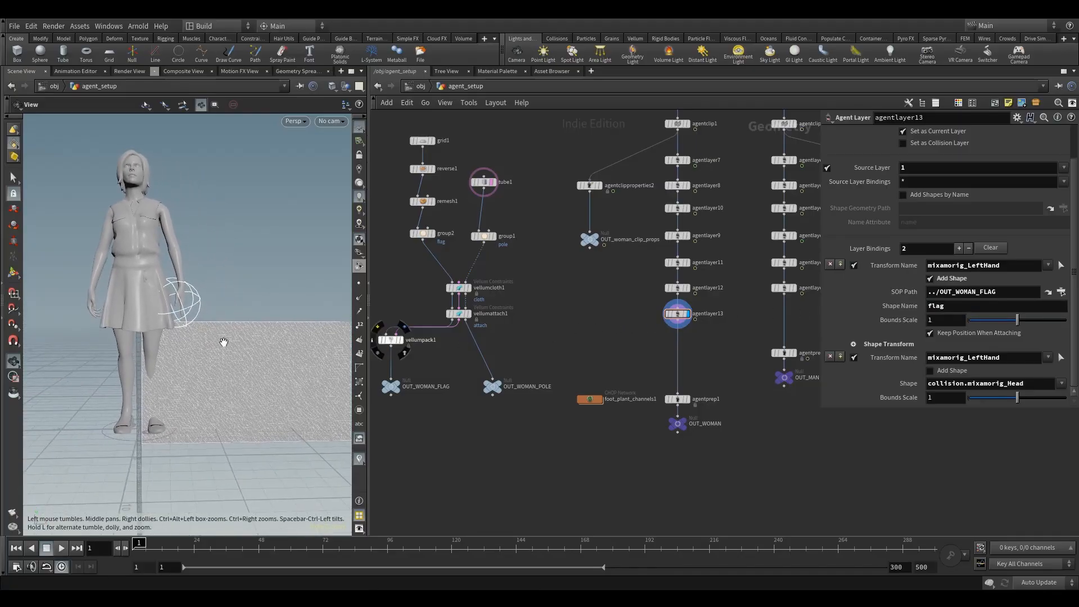
drag(224, 341, 219, 369)
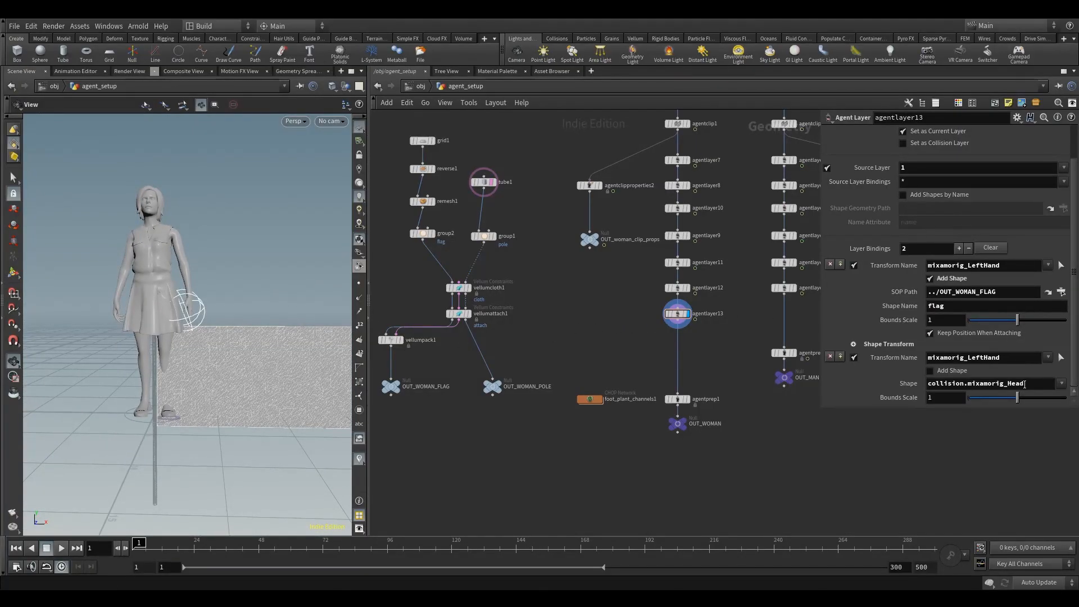
Step: Make the second layer binding add a shape from OUT_WOMAN_POLE and name that shape pole
click(943, 375)
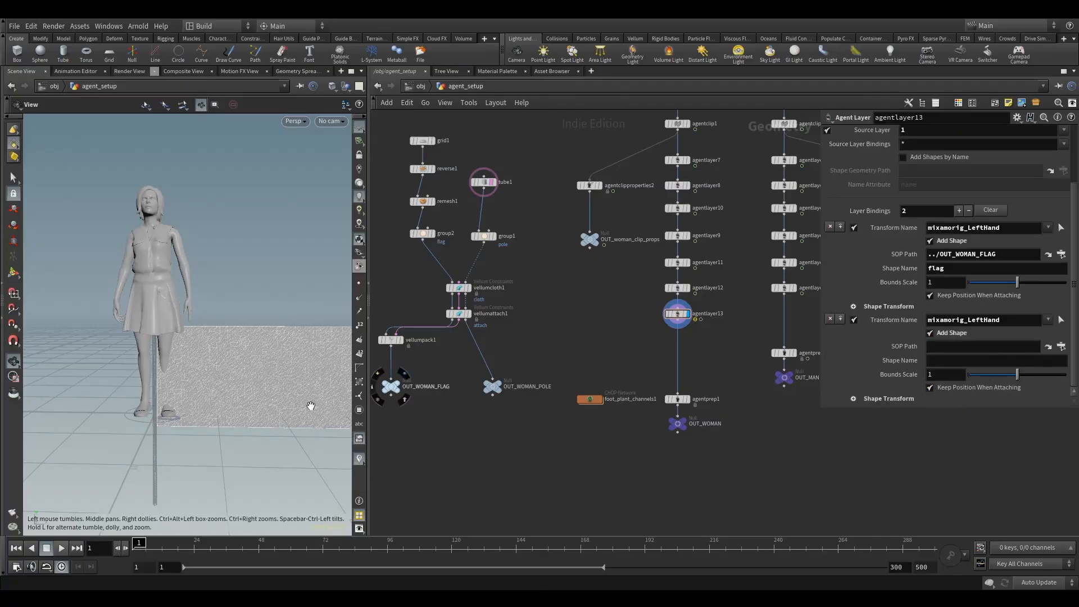
drag(493, 398, 936, 346)
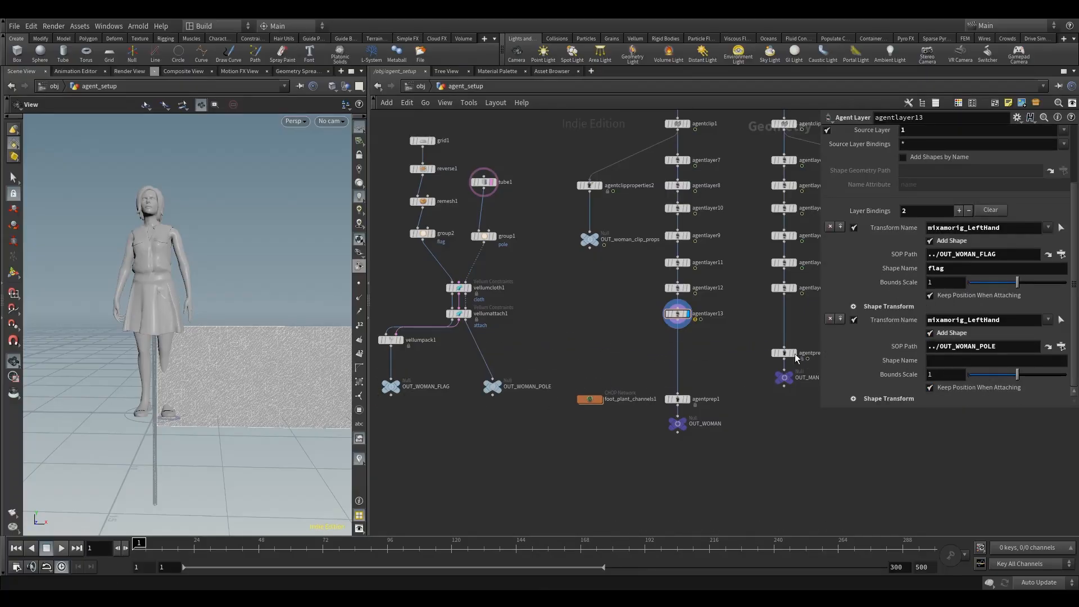
click(952, 362)
text(pole)
key(Return)
middle_drag(623, 332, 638, 328)
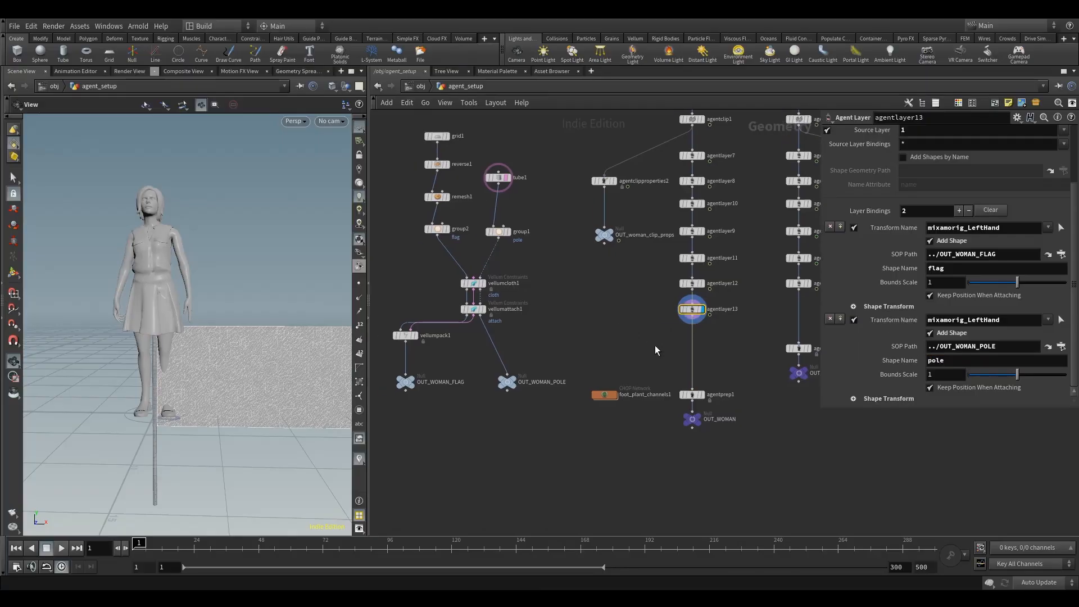
Step: Try turning Keep Position When Attaching off and back on for the pole and flag bindings
click(953, 388)
click(956, 296)
click(959, 296)
click(955, 389)
middle_drag(566, 338, 541, 329)
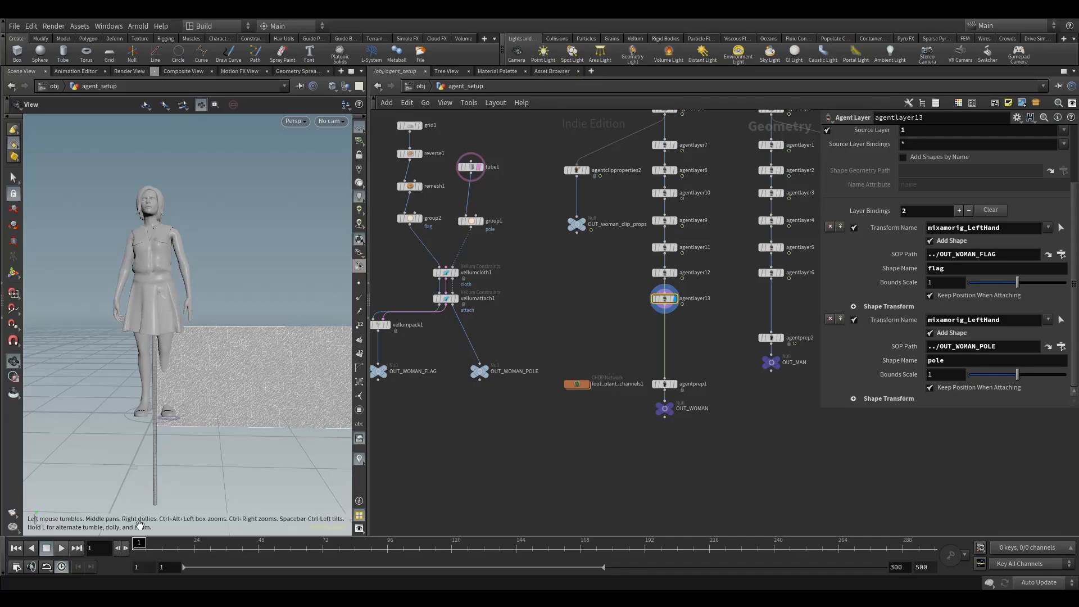
Step: Scrub the animation through its early frames and back to frame 1 to check how the flag and pole follow the hand
click(154, 544)
drag(155, 544, 223, 550)
drag(537, 218, 598, 262)
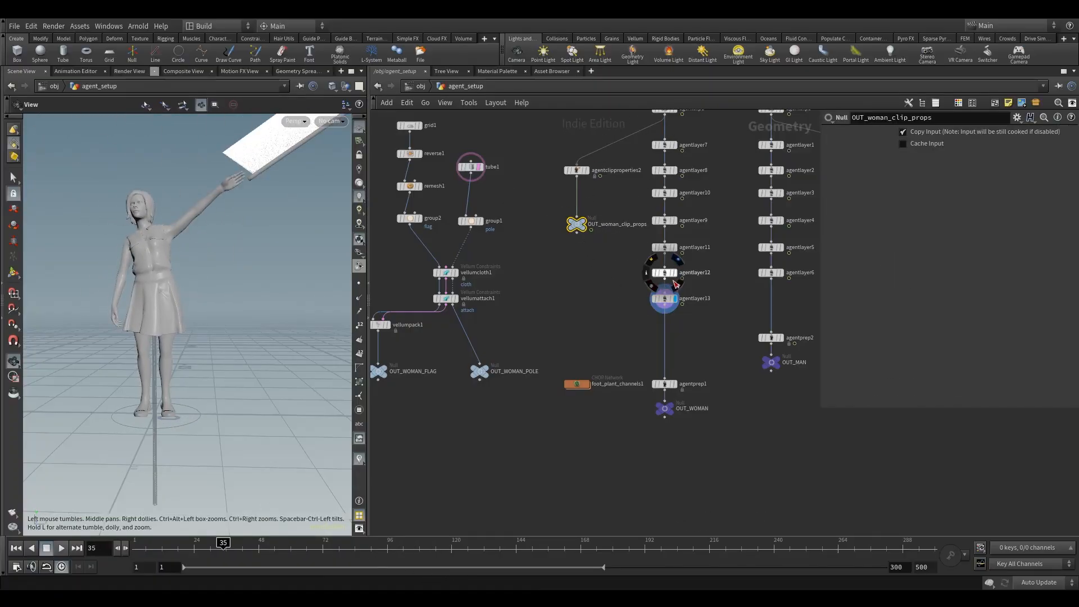
drag(235, 544, 272, 574)
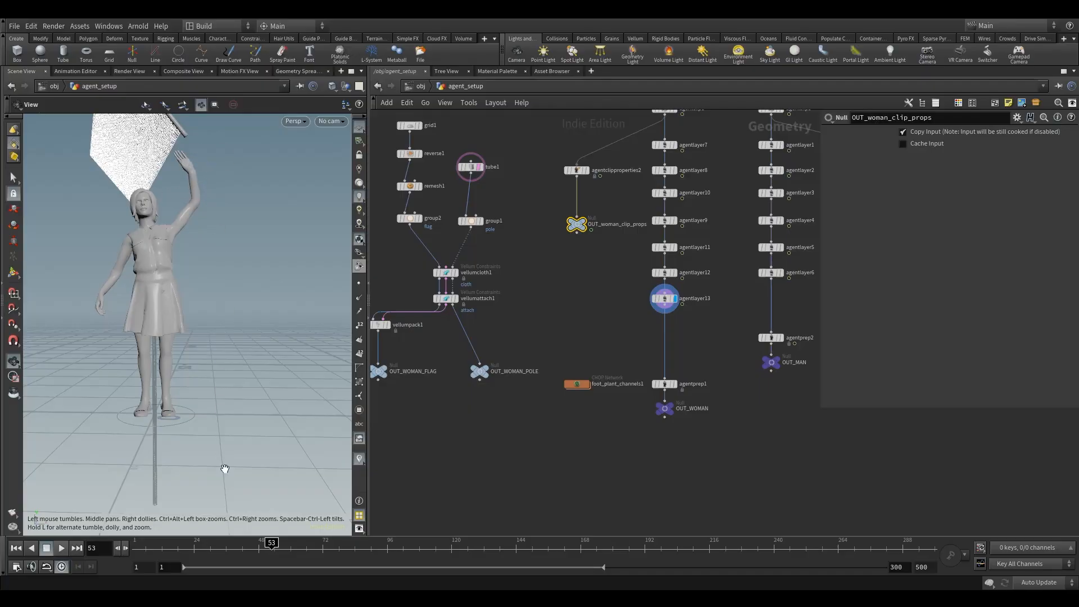
drag(267, 548, 123, 547)
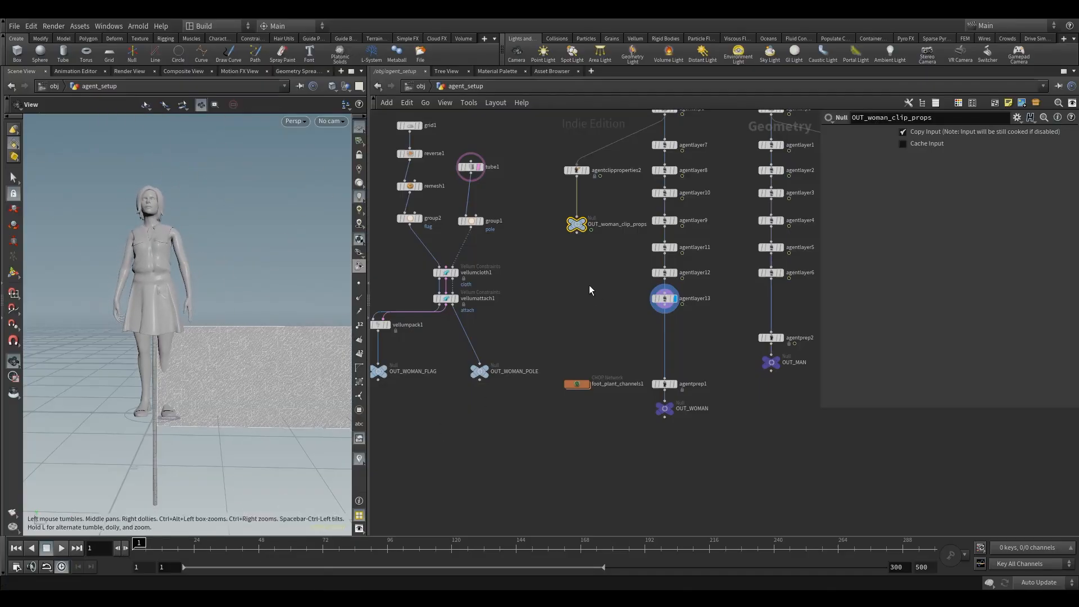
middle_drag(536, 305, 614, 288)
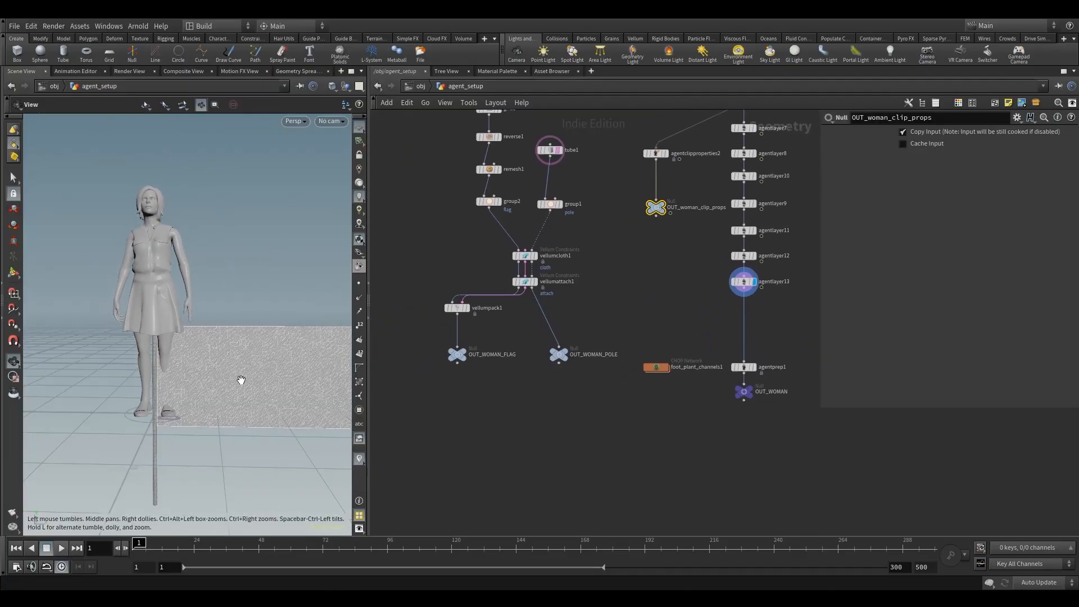
drag(417, 334, 626, 396)
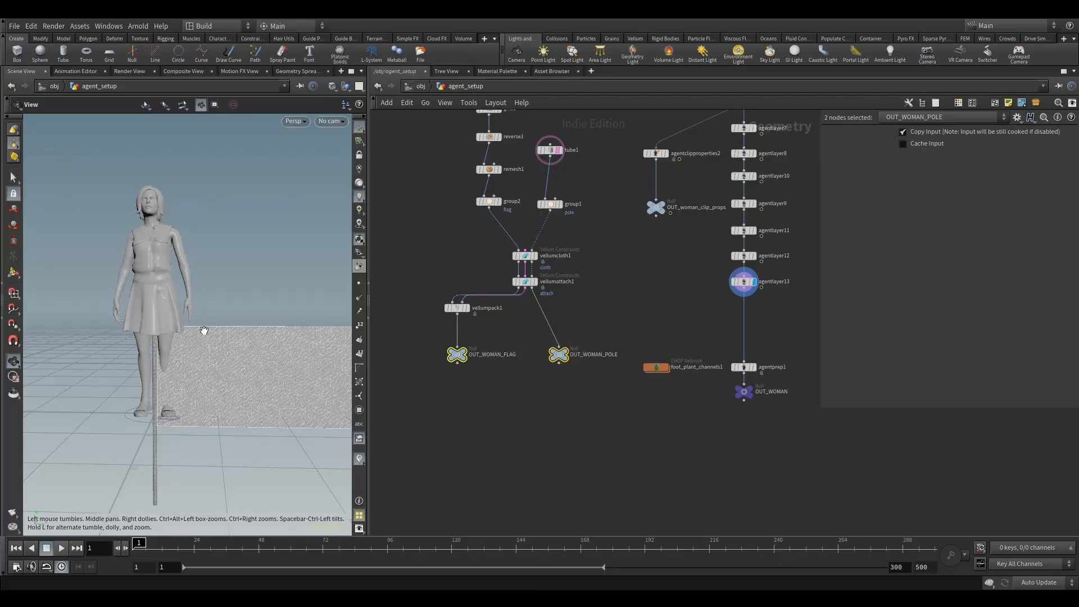
drag(166, 549, 136, 549)
Step: Examine agentlayer13's layer bindings, the flag binding's shape transform and the prop's placement beside the woman
click(744, 282)
middle_drag(776, 319, 718, 318)
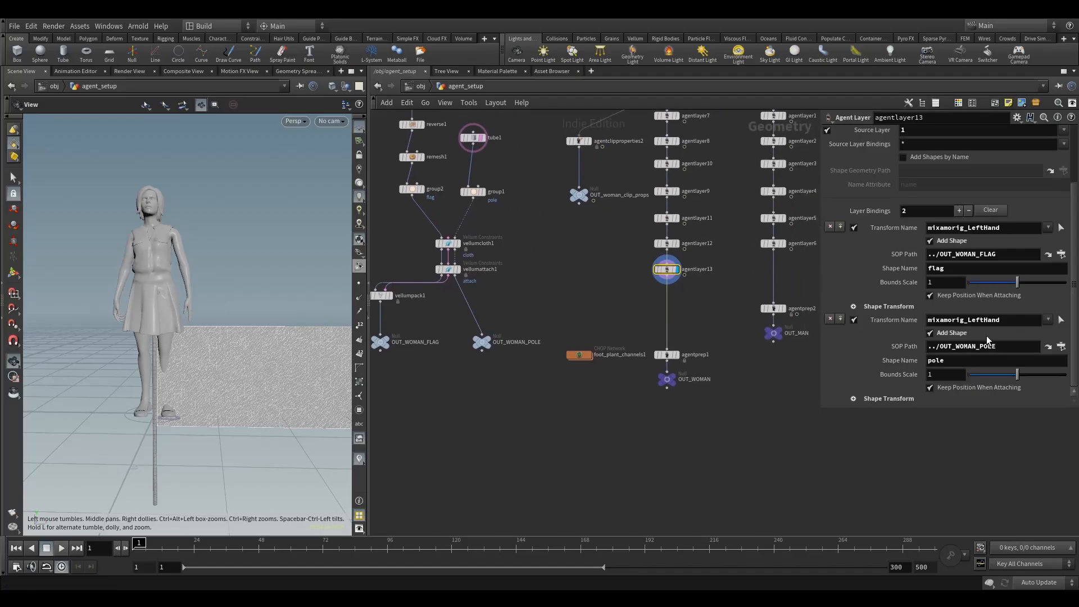
scroll(986, 336, up, 3)
scroll(987, 336, down, 5)
scroll(966, 255, up, 3)
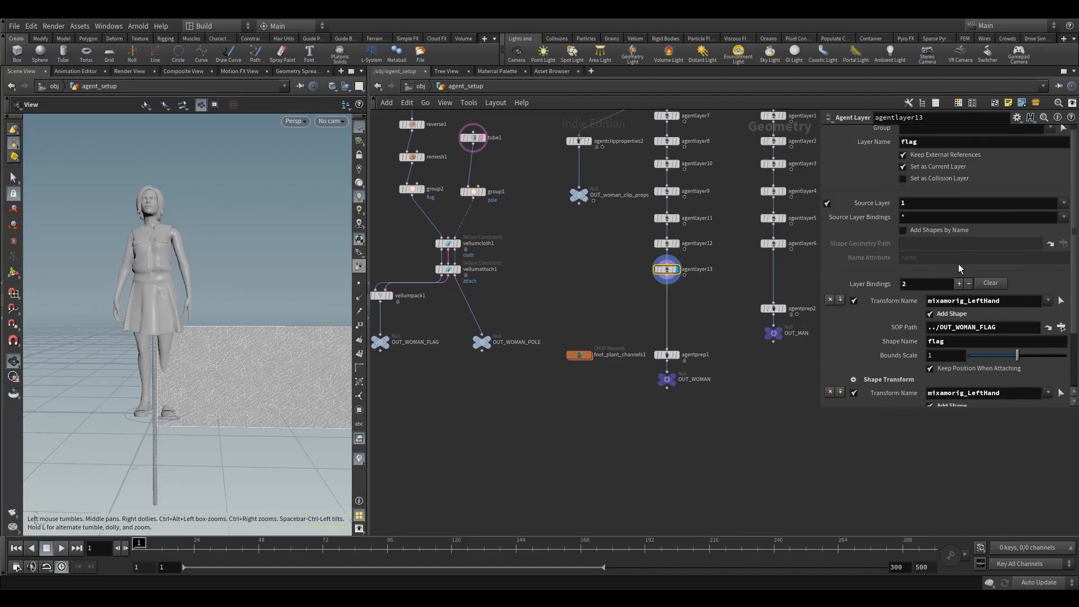
scroll(959, 264, down, 3)
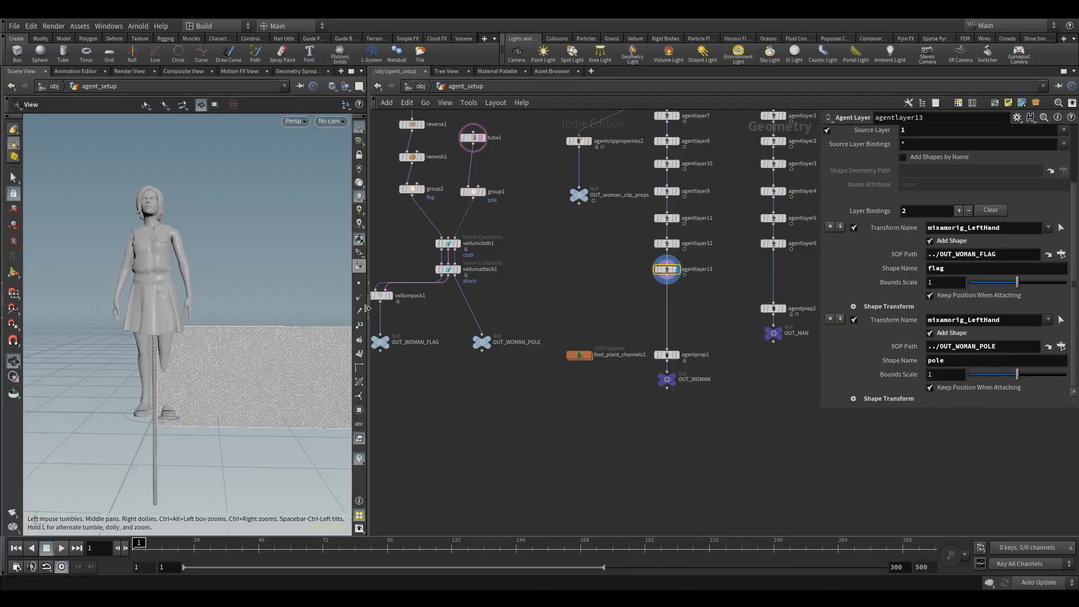
click(14, 273)
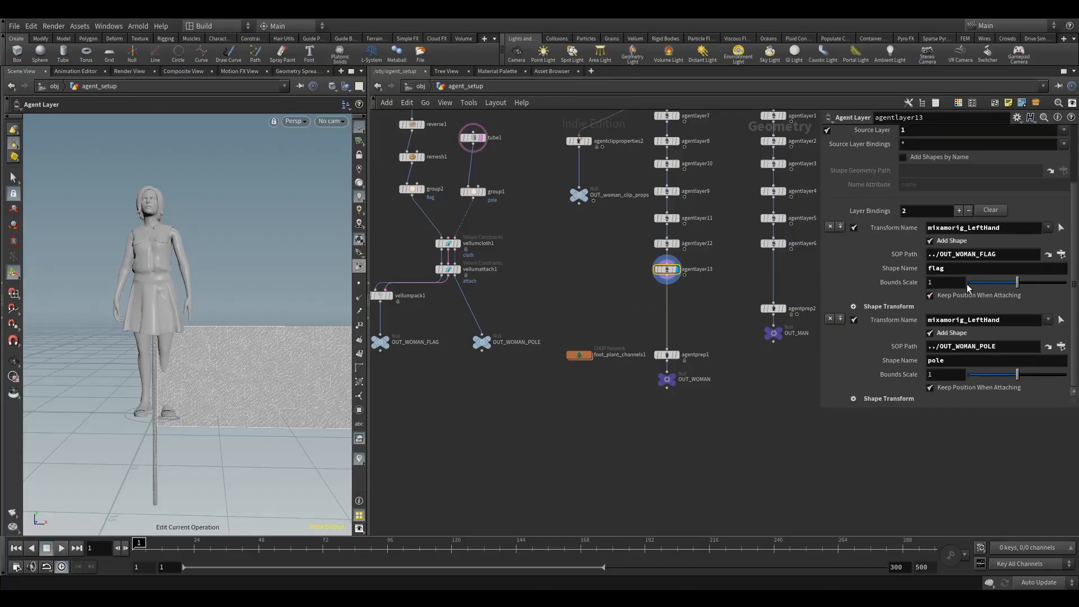
click(853, 307)
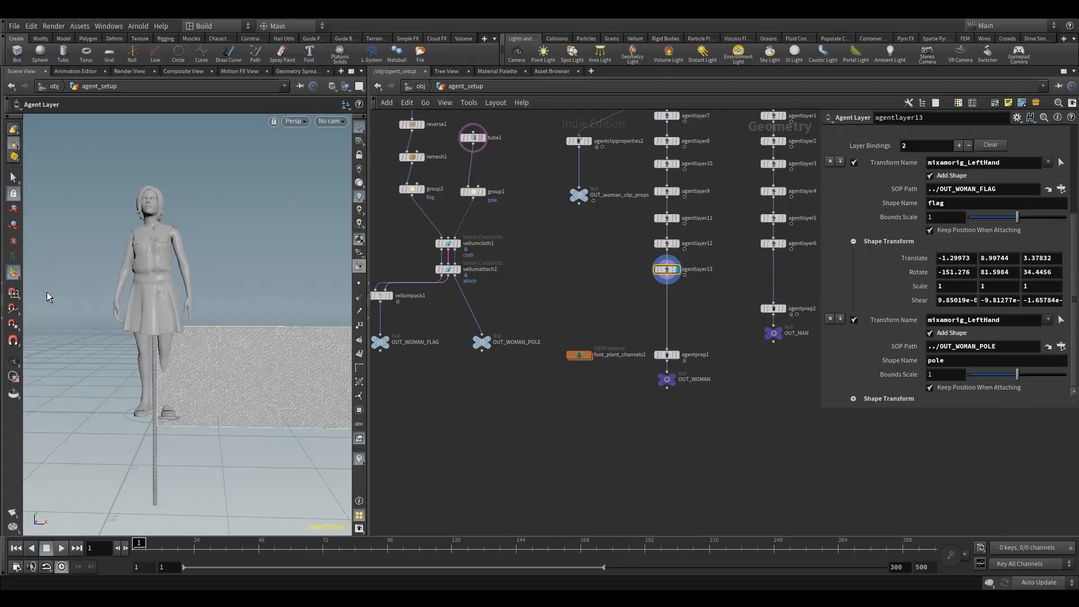
key(Escape)
drag(217, 306, 112, 340)
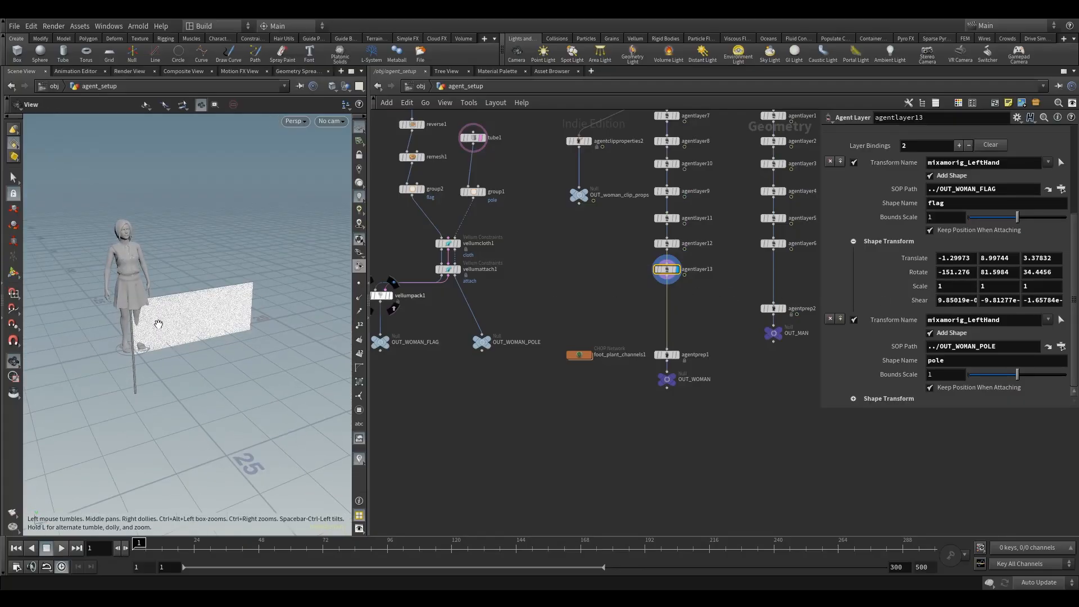
key(Return)
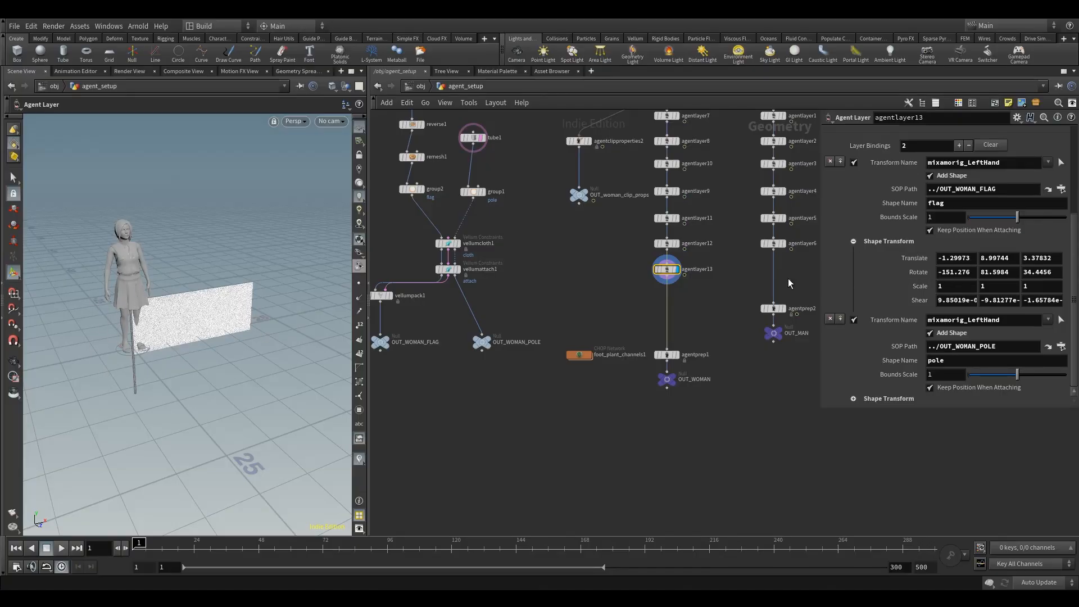
Step: Insert a Transform node between vellumpack1 and OUT_WOMAN_FLAG
middle_drag(597, 283, 673, 290)
scroll(491, 316, up, 4)
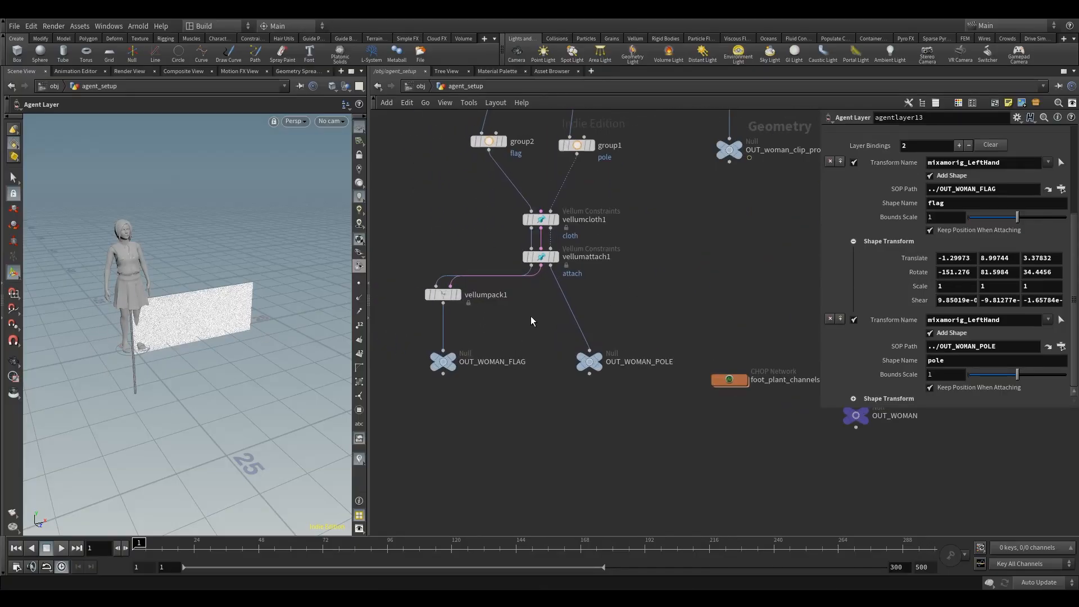
key(Tab)
click(850, 259)
key(Tab)
text(tra)
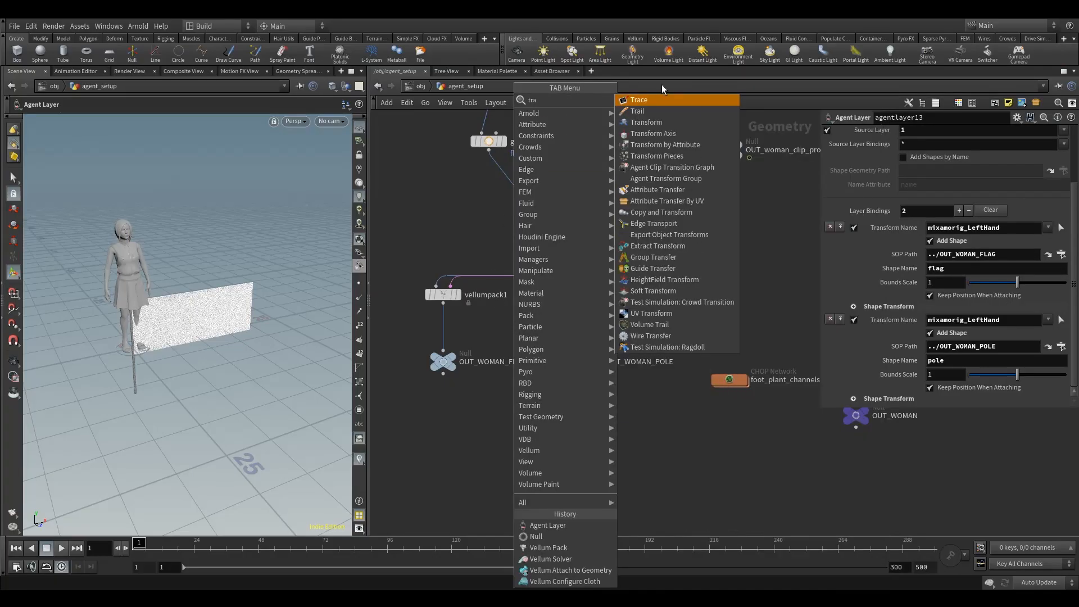
click(655, 122)
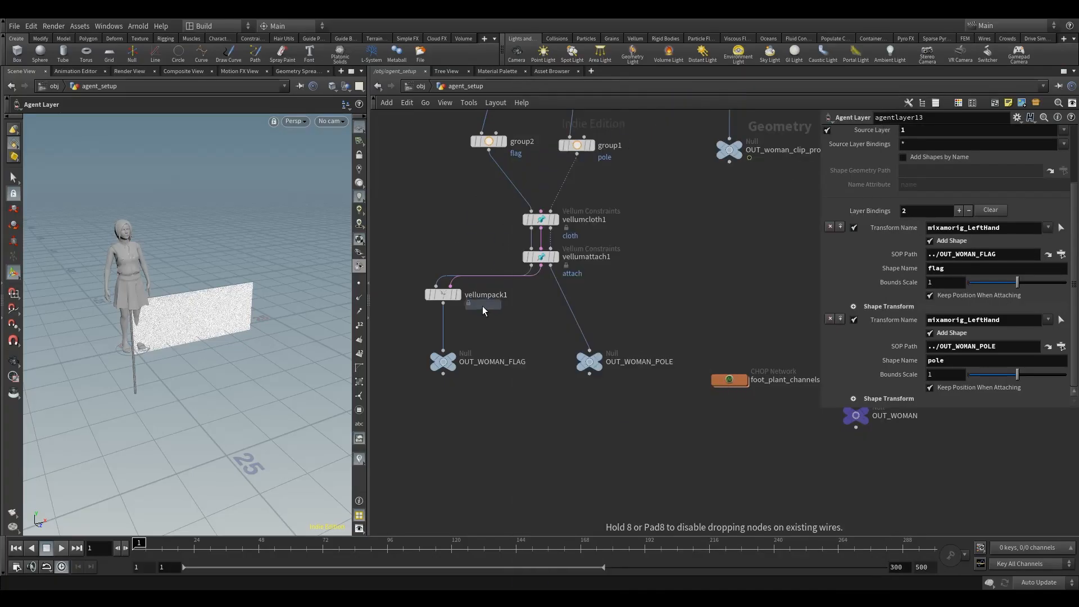
click(444, 328)
drag(443, 333, 443, 335)
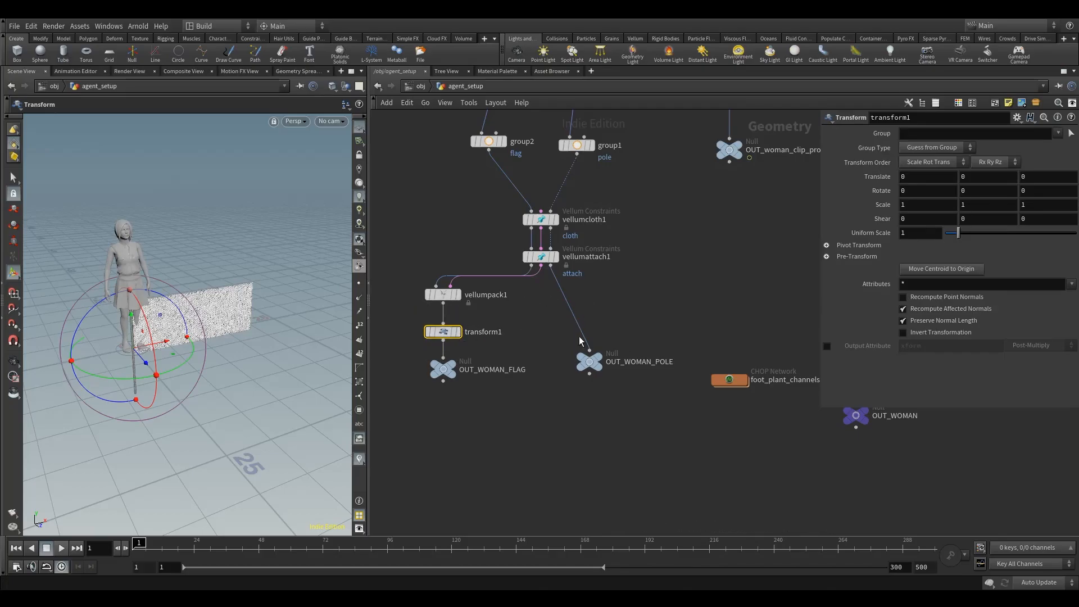
Step: Create a reference copy of transform1 and insert it between vellumattach1 and OUT_WOMAN_POLE
right_click(449, 338)
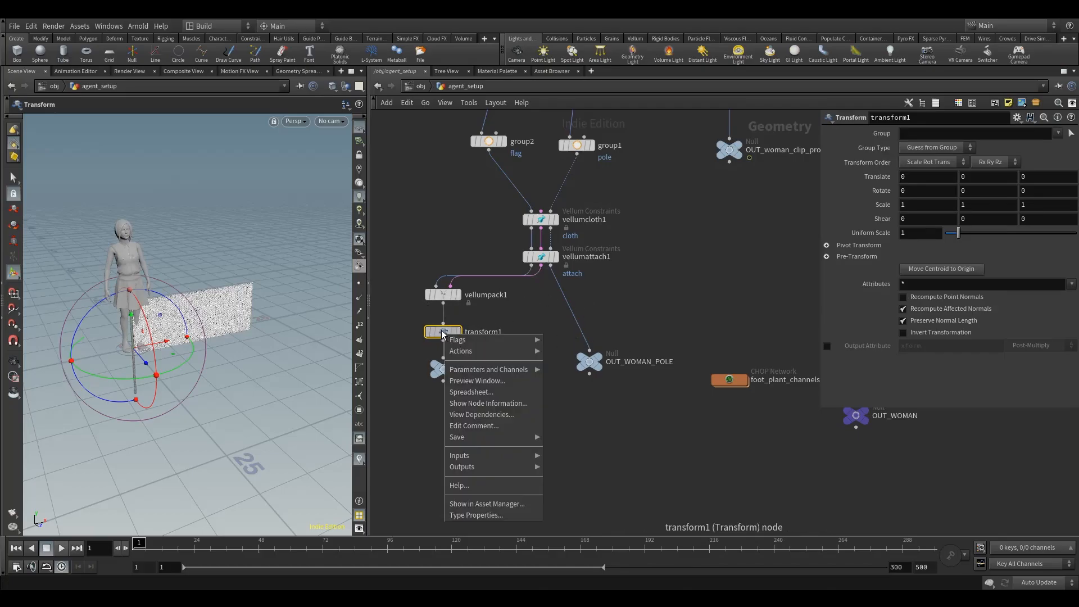
mouse_move(465, 352)
click(596, 397)
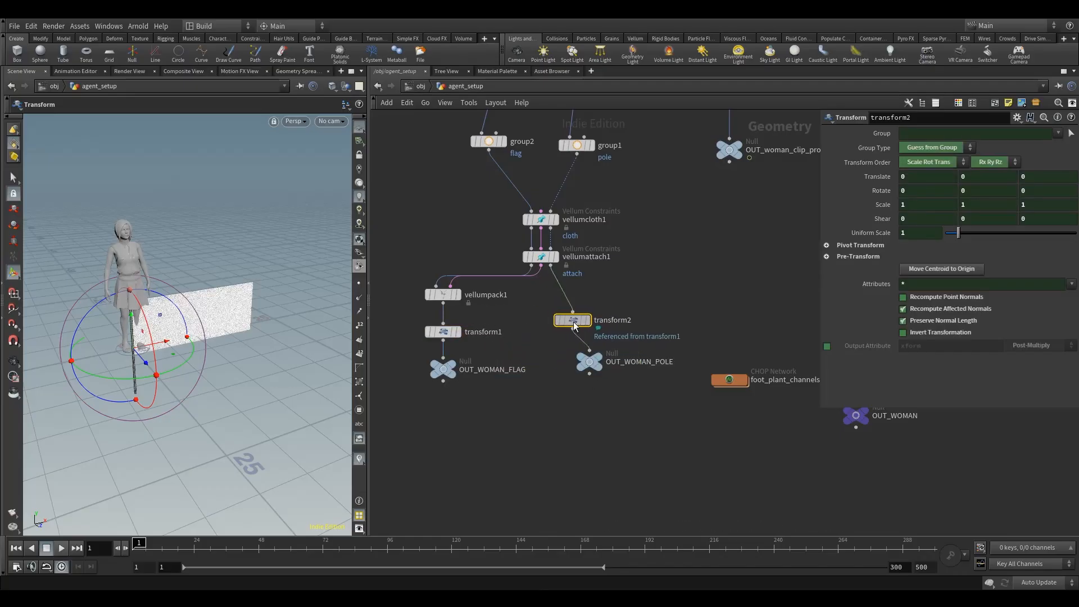
click(594, 327)
Step: Rotate the flag and pole about 100.9 degrees around X with transform1
click(444, 332)
drag(535, 306, 622, 339)
scroll(646, 291, down, 5)
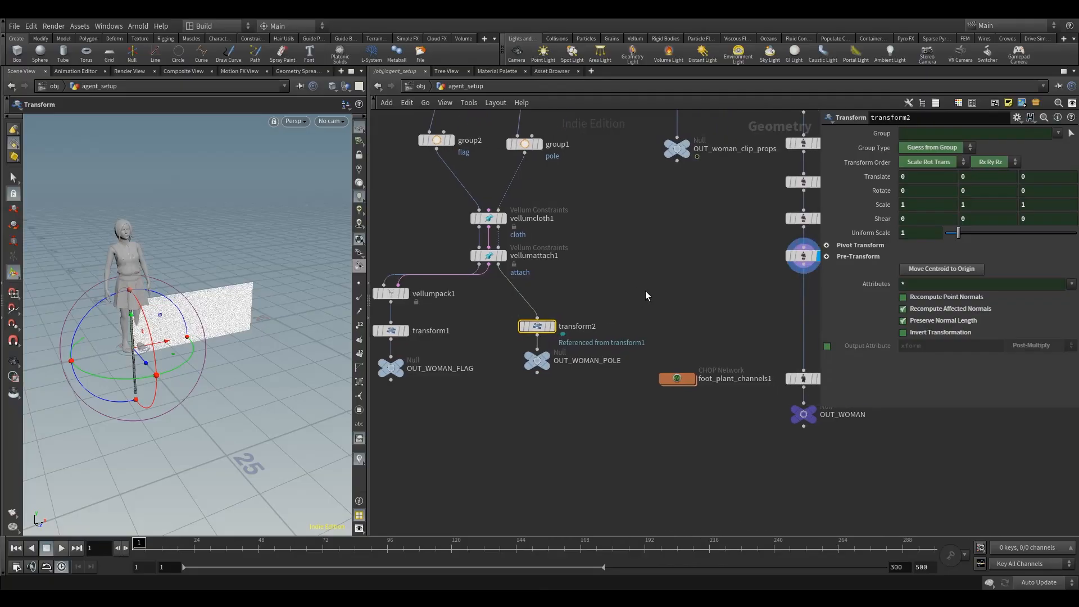
click(445, 314)
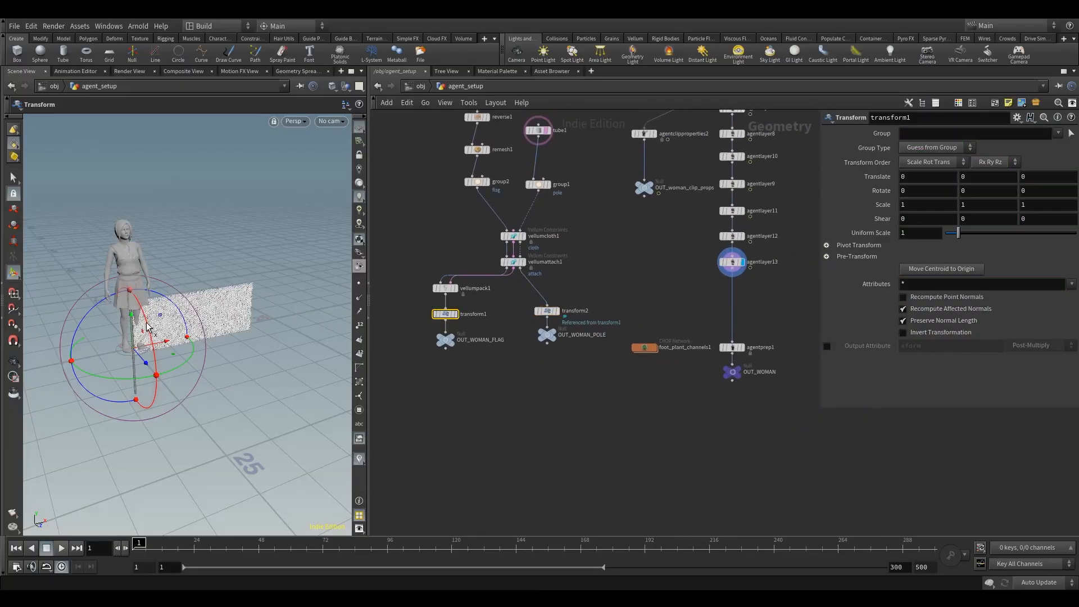
drag(147, 326, 150, 414)
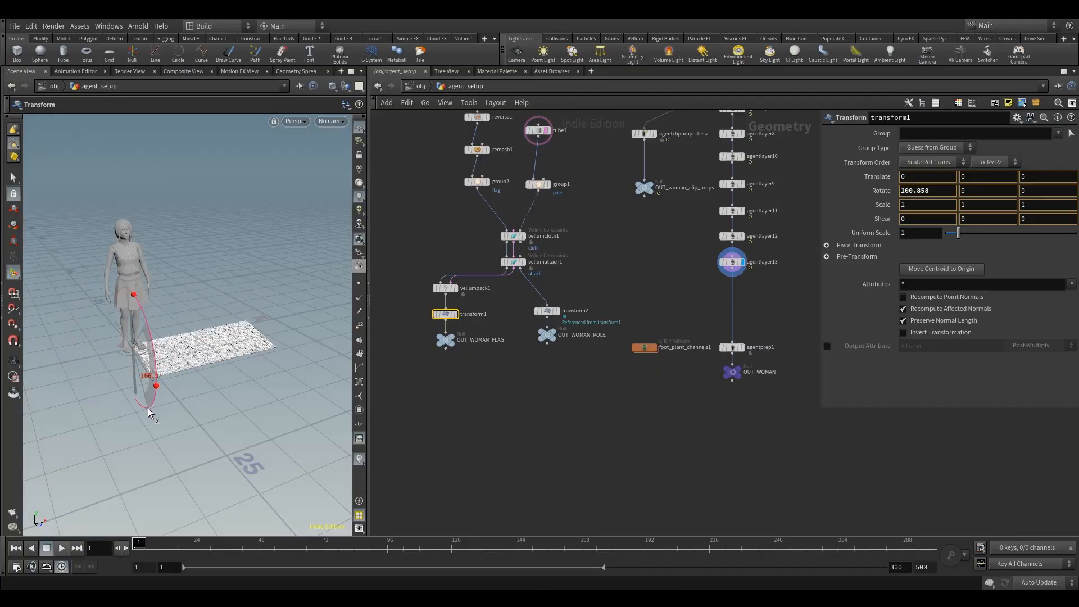
Step: Move transform1 to about 2.68, 6.90, 6.71 at the woman's left hand and rotate it to about 89.3, 10.8, -93.6
alt+drag(113, 310, 131, 316)
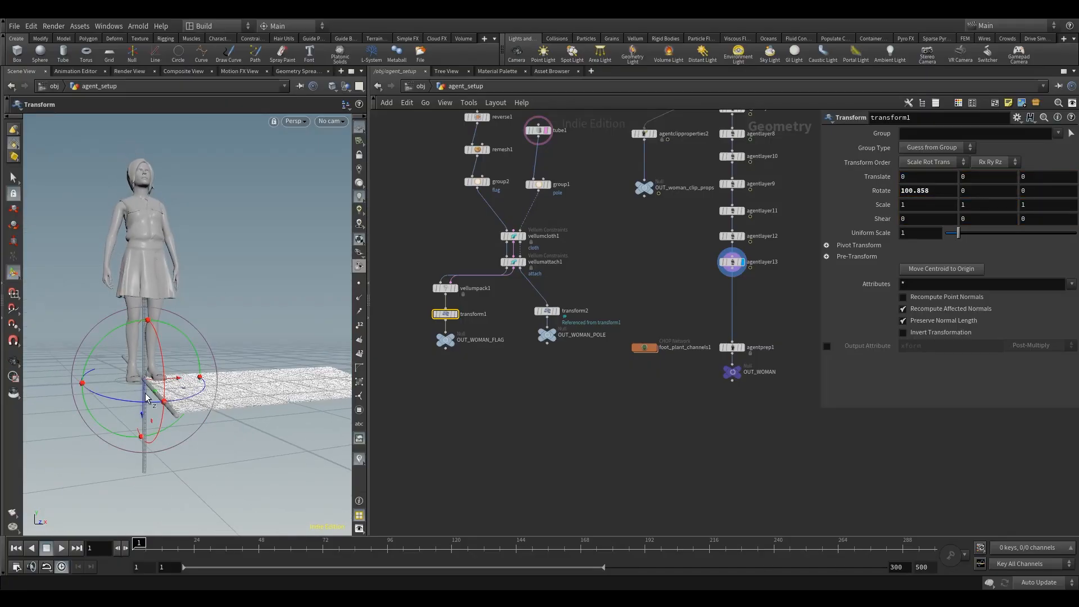
drag(143, 421, 153, 328)
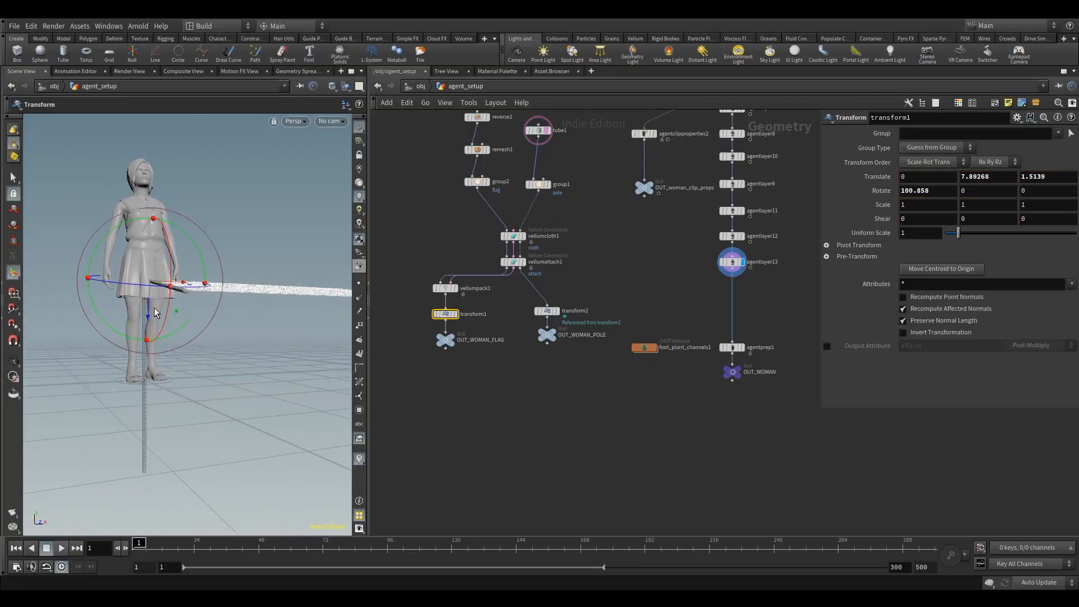
alt+drag(158, 282, 82, 306)
alt+middle_drag(82, 306, 115, 282)
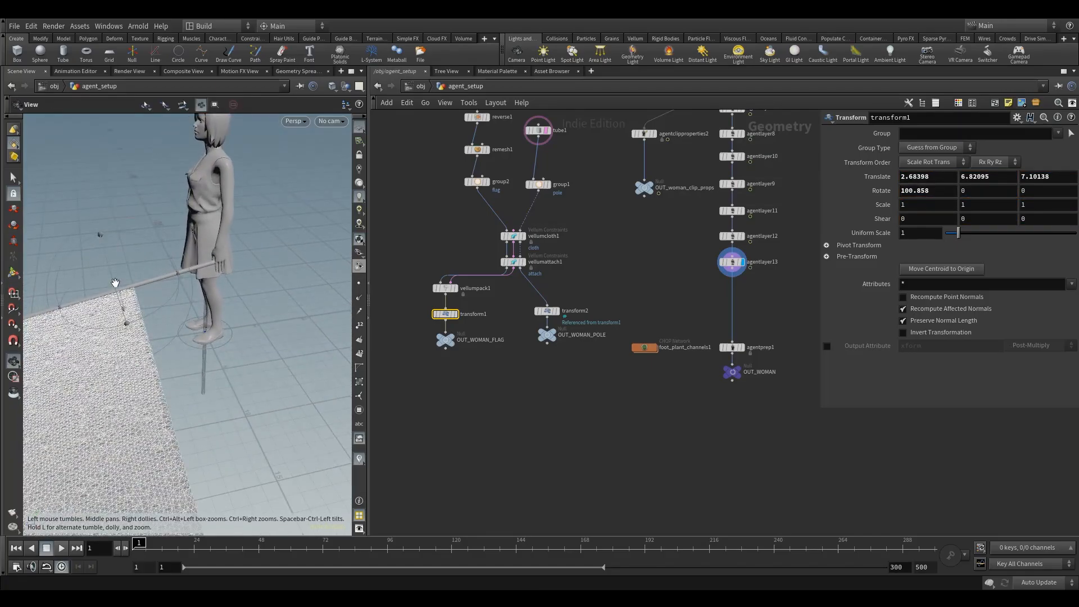
alt+right_drag(115, 282, 104, 295)
drag(95, 304, 147, 284)
alt+right_drag(146, 283, 144, 293)
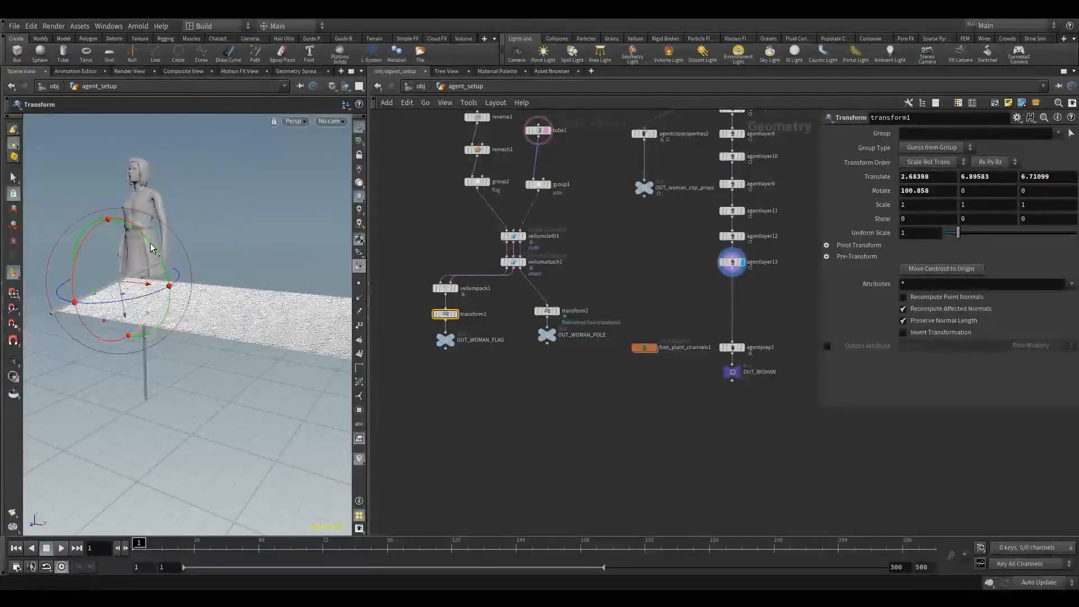
drag(151, 244, 182, 312)
drag(180, 341, 126, 329)
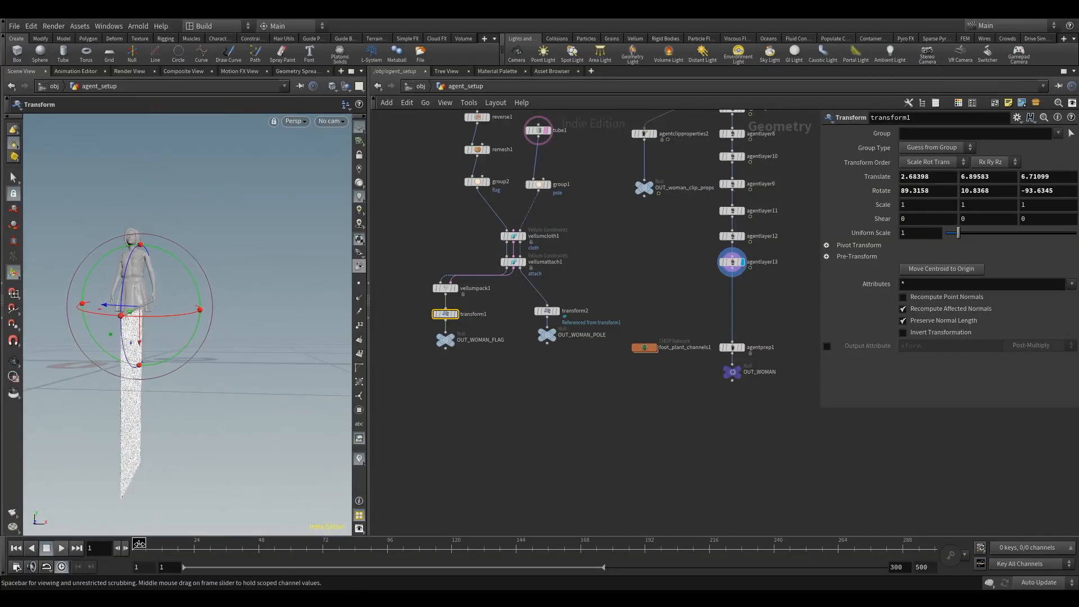
Step: Scrub to frames 80 and 48 and back to frame 1 to check the pole's alignment with the raised hand
drag(140, 543, 342, 543)
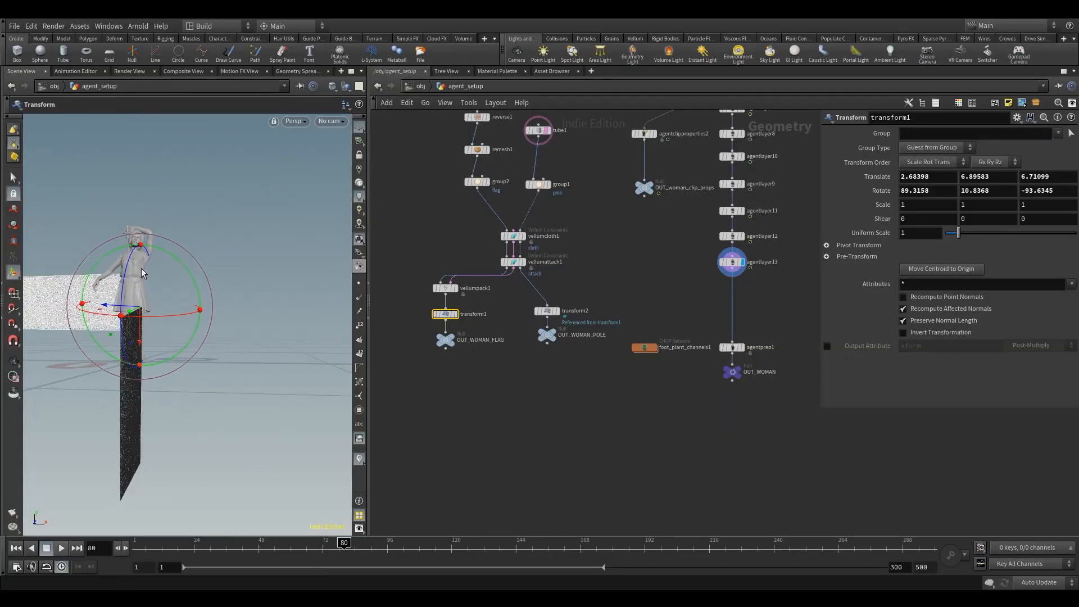
alt+drag(142, 273, 204, 313)
drag(342, 544, 258, 579)
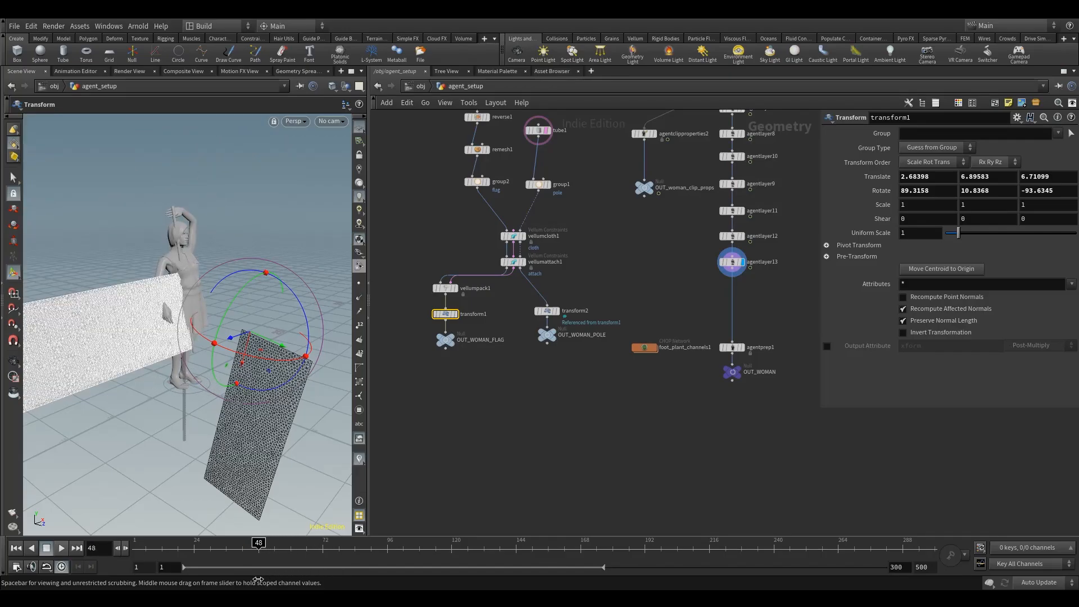
alt+drag(199, 349, 163, 331)
alt+right_drag(163, 331, 265, 258)
alt+drag(264, 258, 205, 214)
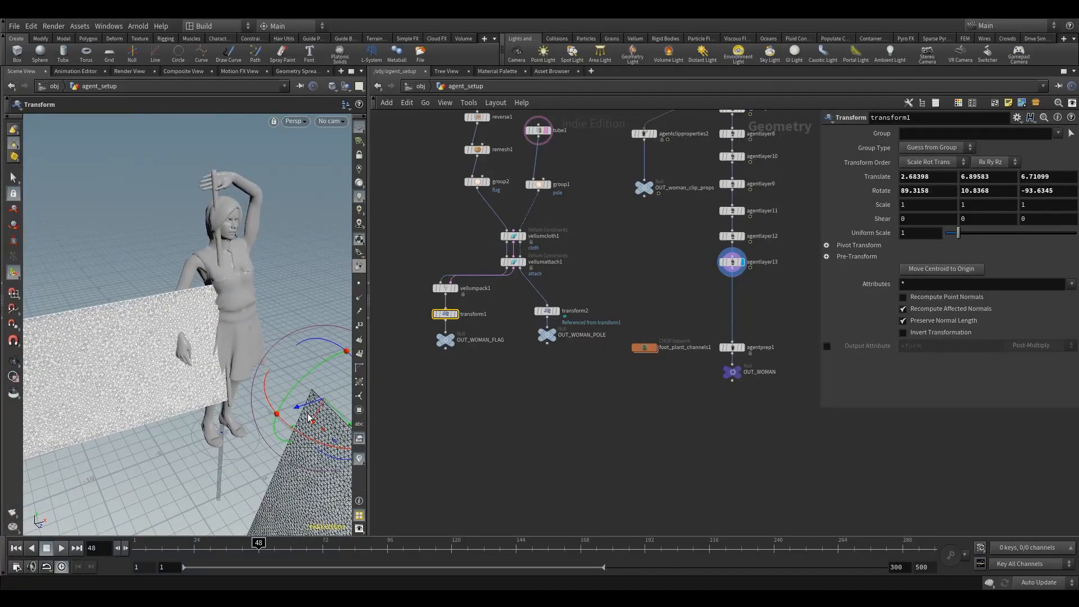
mouse_move(258, 544)
mouse_down()
mouse_move(280, 553)
mouse_move(256, 553)
mouse_up()
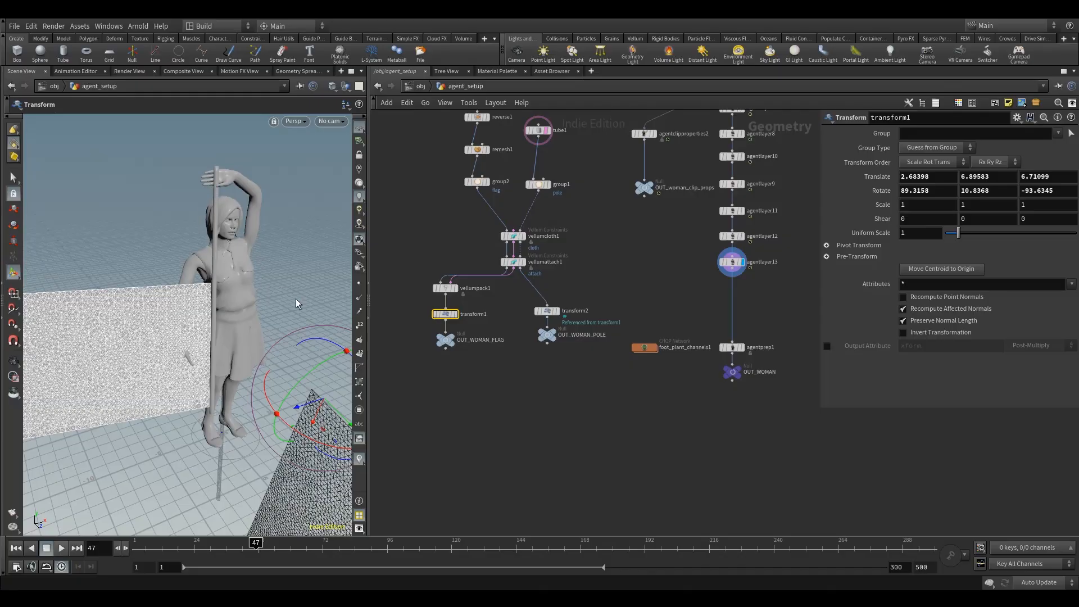
drag(245, 544, 73, 517)
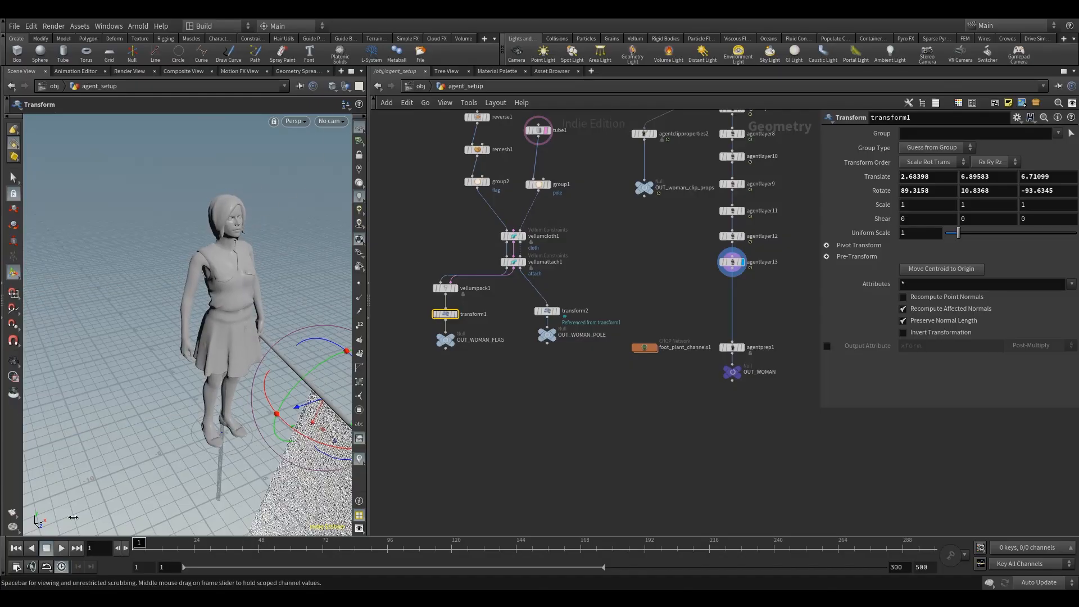
Step: Refine transform1's placement in the hand to a translation of about 1.61, 6.36, 6.37 and a rotation of about 97.9, 17.6, -93.7
alt+drag(297, 359, 272, 306)
alt+right_drag(272, 306, 204, 265)
alt+drag(204, 265, 237, 253)
key(r)
drag(312, 248, 312, 257)
drag(257, 315, 252, 328)
drag(252, 256, 168, 299)
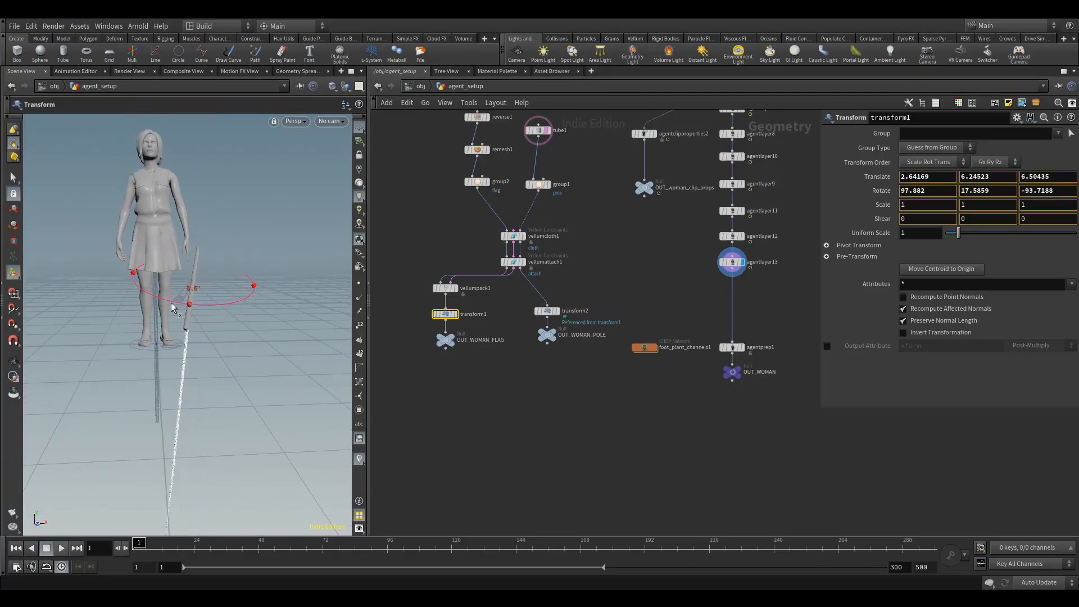
drag(171, 302, 207, 444)
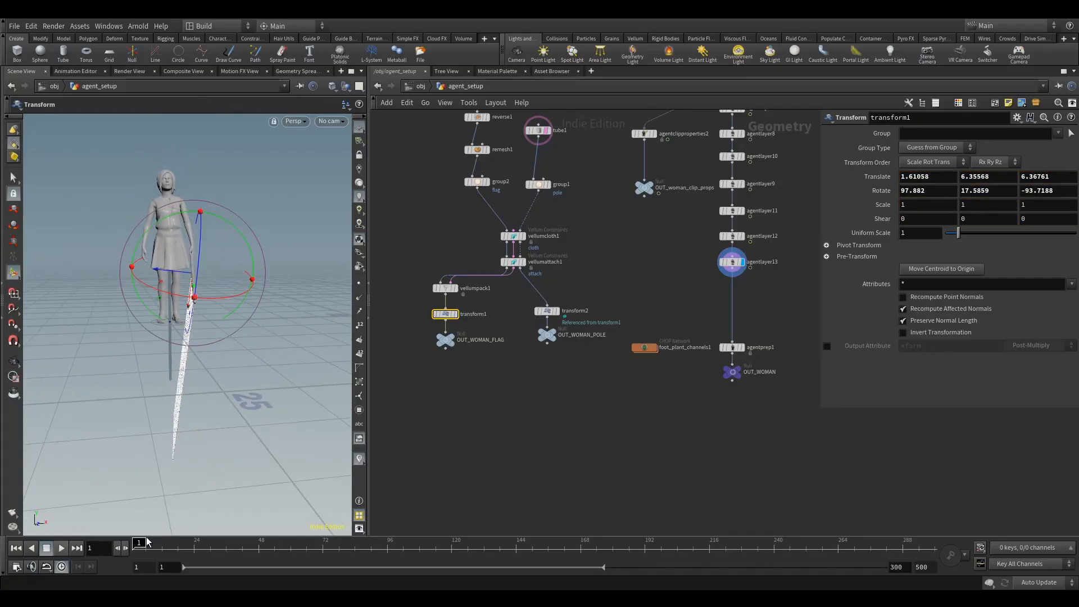
Step: Scrub to frame 48 and examine the pole's fit in the raised hand up close
drag(160, 543, 259, 543)
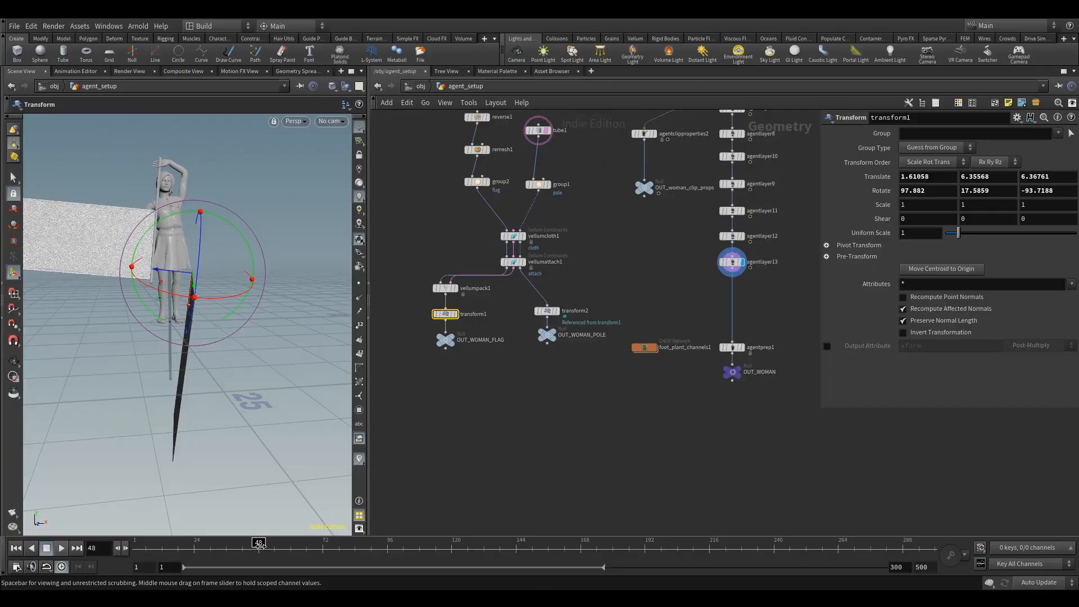
scroll(207, 198, up, 3)
drag(172, 295, 183, 212)
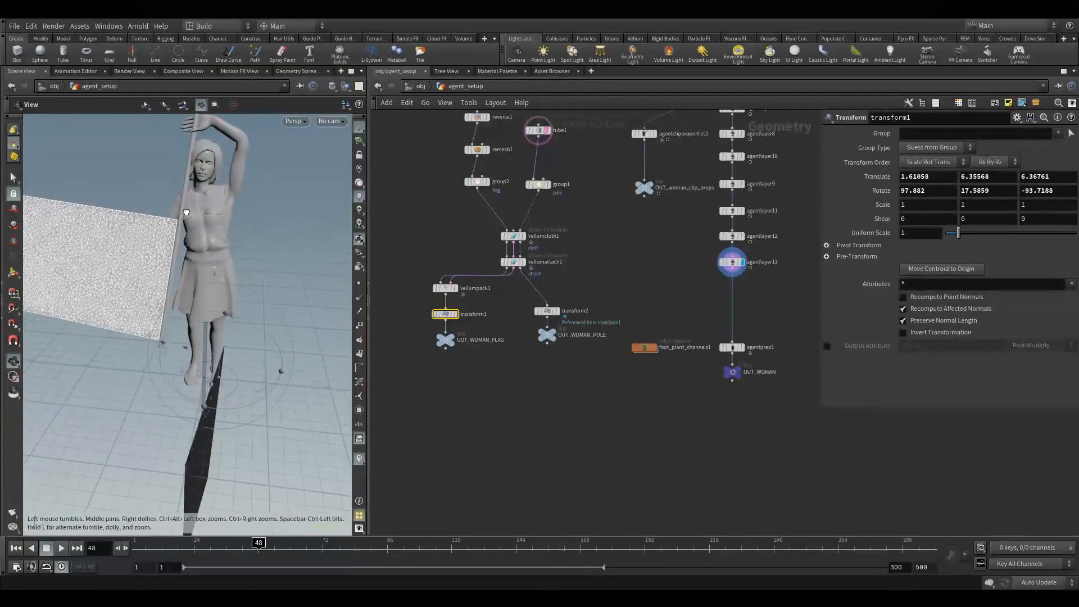
Step: On frame 1, move transform1 to about 1.38, 4.08, 5.37 at the woman's left hand and rotate it to about 99.5, 37.7, -90.3
drag(258, 544, 133, 562)
alt+drag(157, 440, 315, 326)
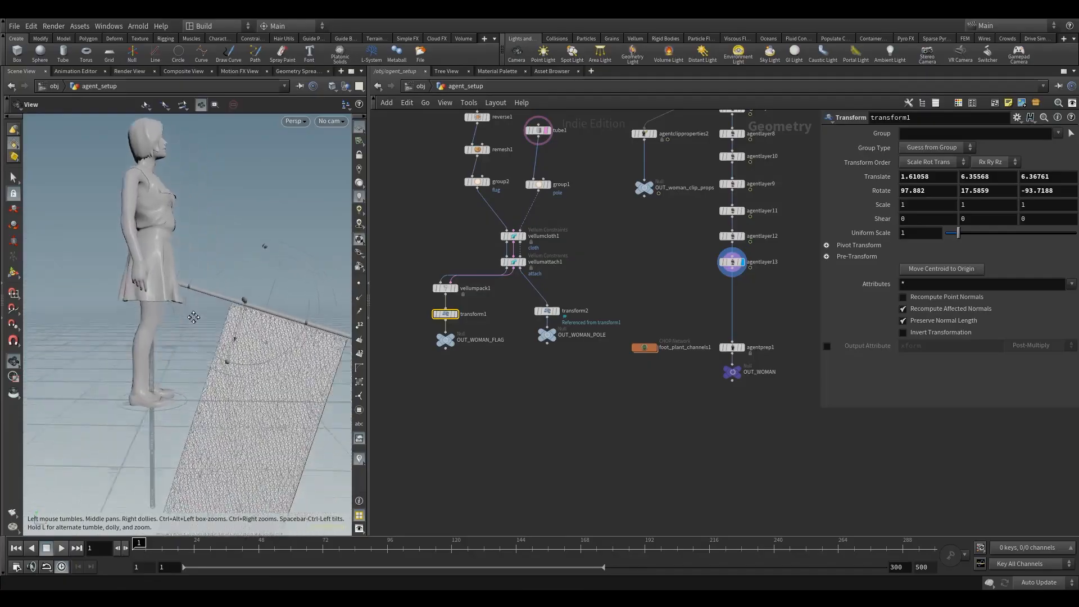
alt+right_drag(315, 326, 250, 274)
drag(262, 270, 234, 269)
drag(213, 323, 202, 344)
alt+drag(199, 337, 76, 288)
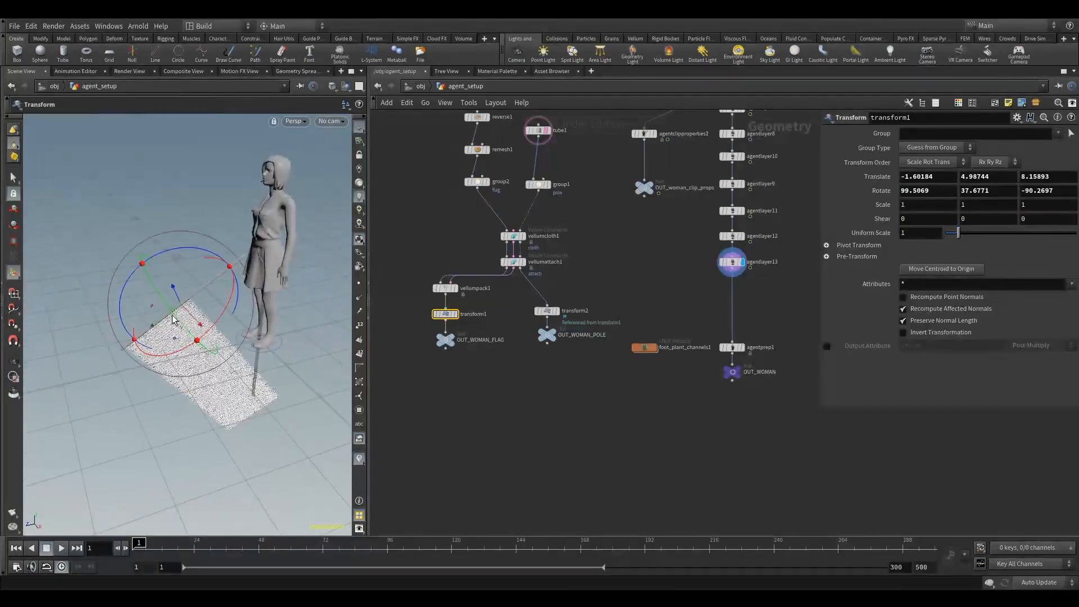
drag(191, 322, 264, 274)
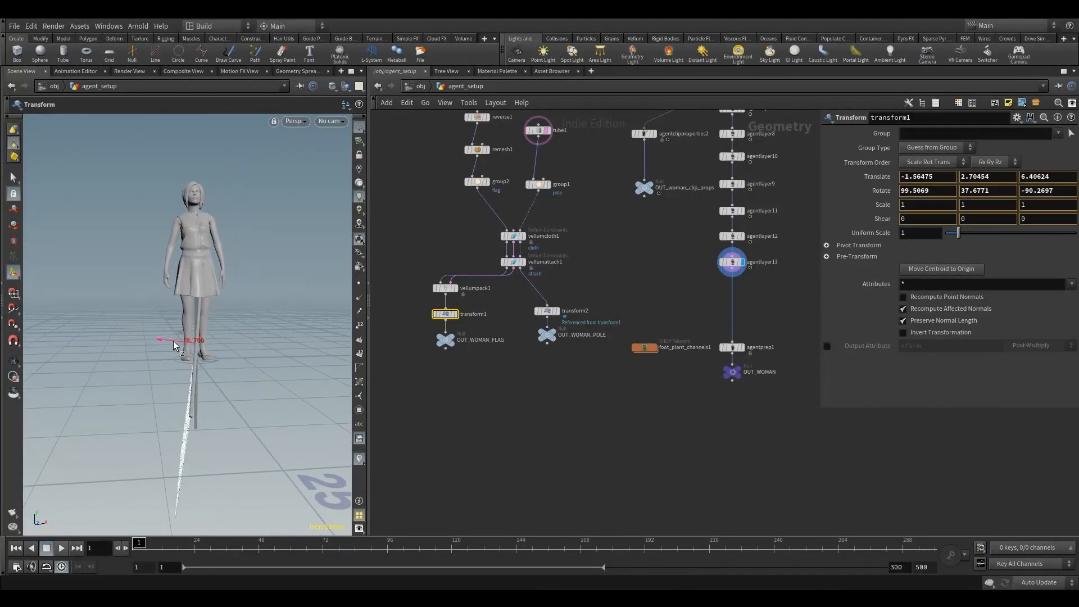
drag(193, 344, 191, 344)
alt+drag(225, 314, 158, 309)
drag(185, 370, 281, 306)
Step: Scrub to frame 81 and examine the flag and pole against the woman's raised hand and arm from several angles
drag(163, 540, 358, 545)
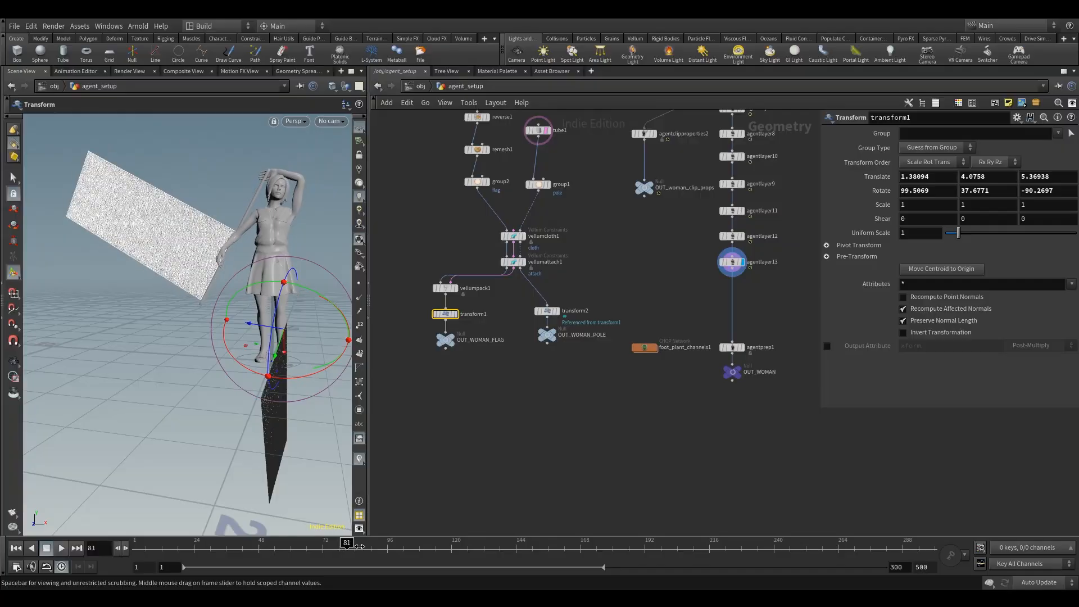
key(Escape)
drag(253, 264, 227, 227)
alt+right_drag(227, 227, 247, 256)
alt+drag(247, 256, 274, 256)
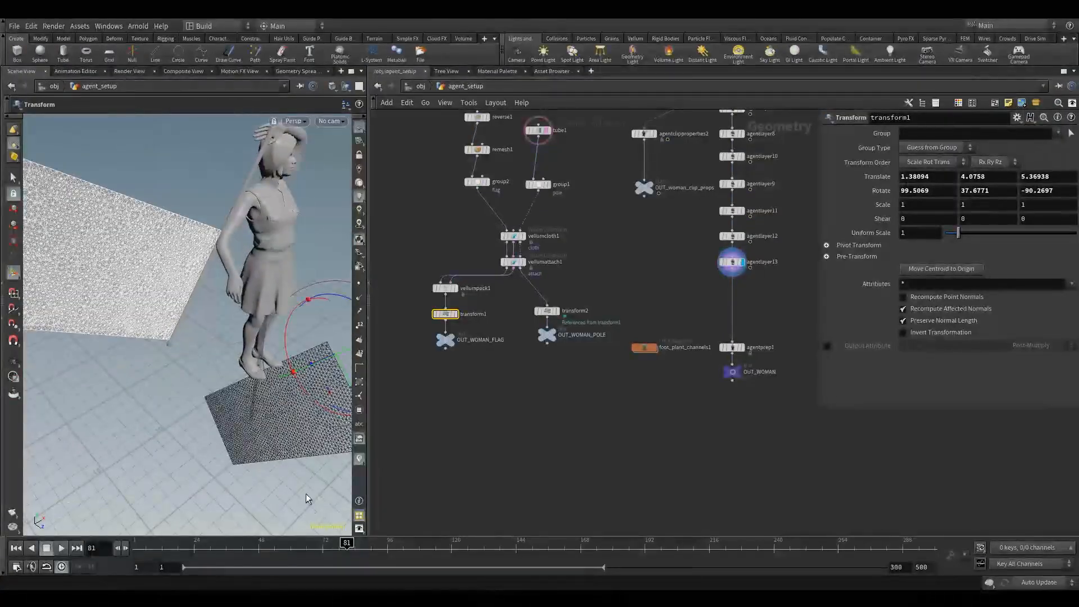
mouse_move(345, 546)
mouse_down()
mouse_move(394, 544)
mouse_move(345, 543)
mouse_up()
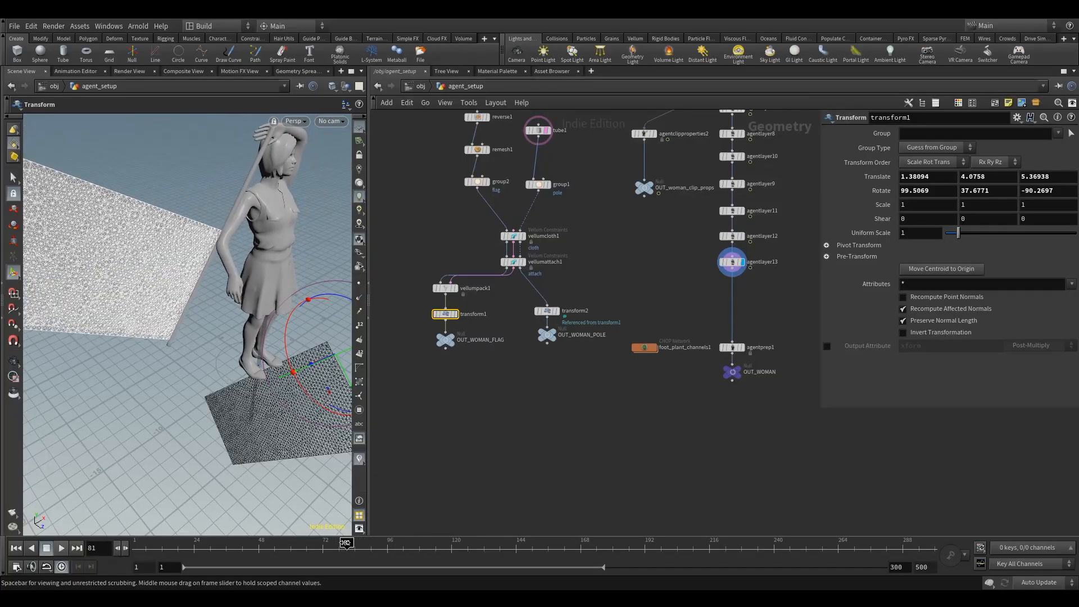
alt+drag(235, 293, 163, 200)
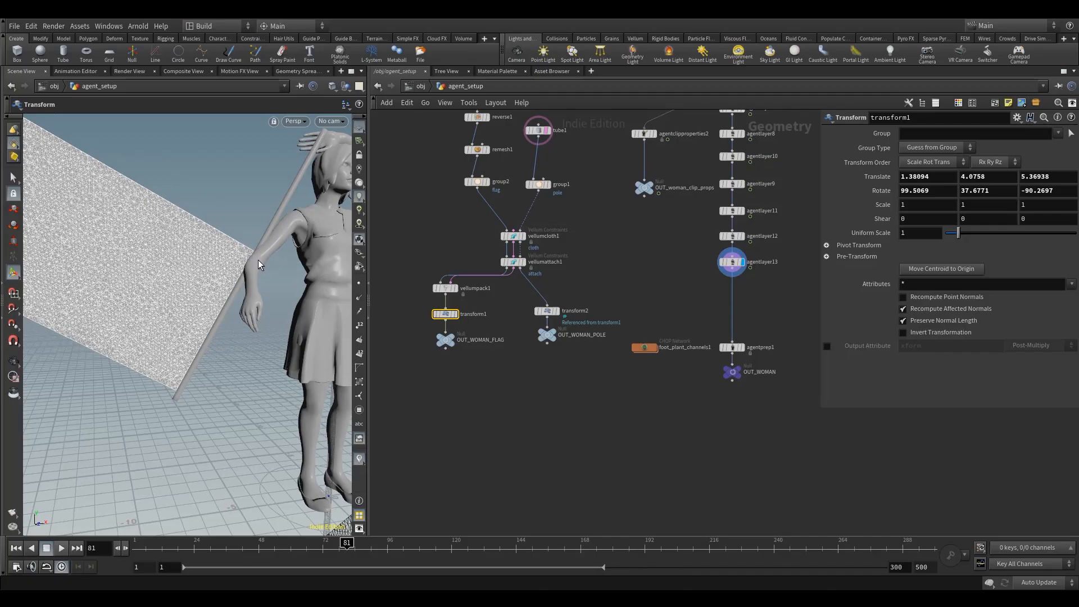
alt+drag(259, 261, 189, 210)
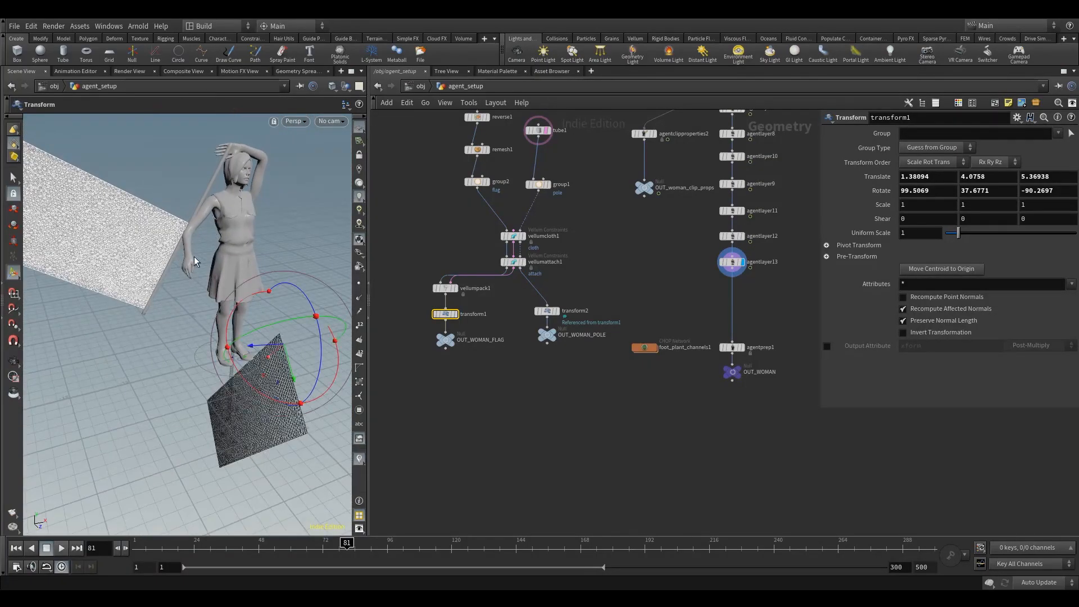
Step: Scrub to frame 117 and back through frame 87 to frame 67 to check how the flag and pole follow the hand
mouse_move(346, 542)
mouse_down()
mouse_move(460, 559)
mouse_move(431, 559)
mouse_move(443, 559)
mouse_up()
key(Escape)
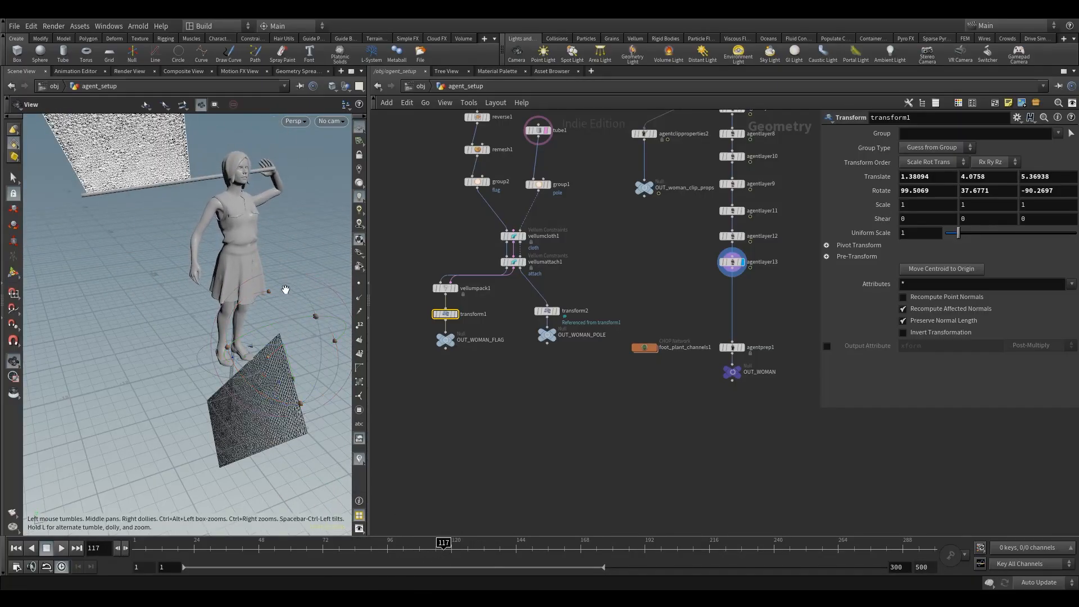
drag(285, 288, 301, 271)
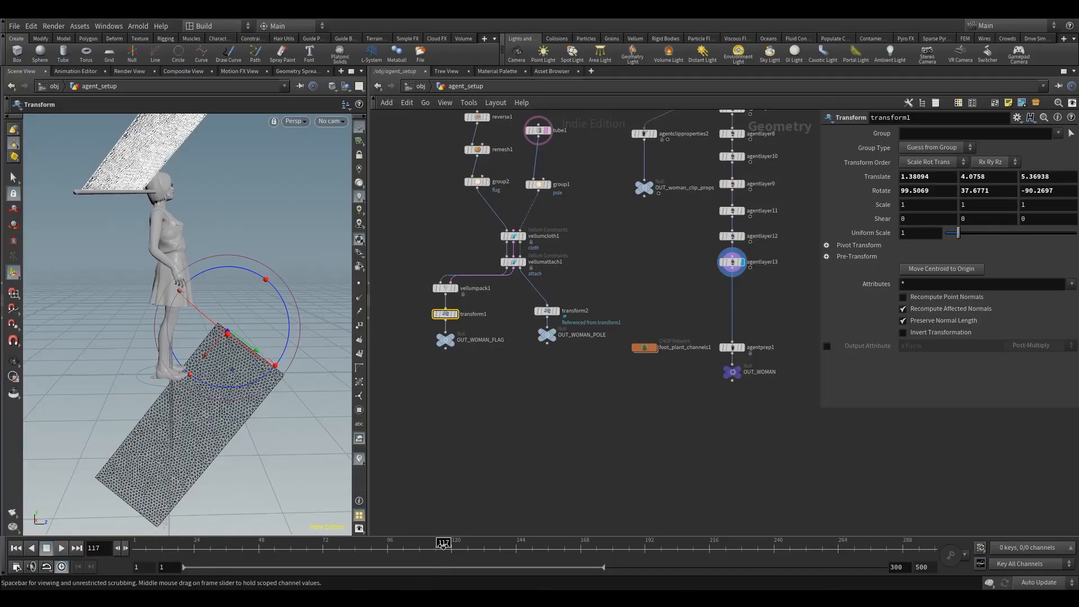
drag(444, 545, 425, 543)
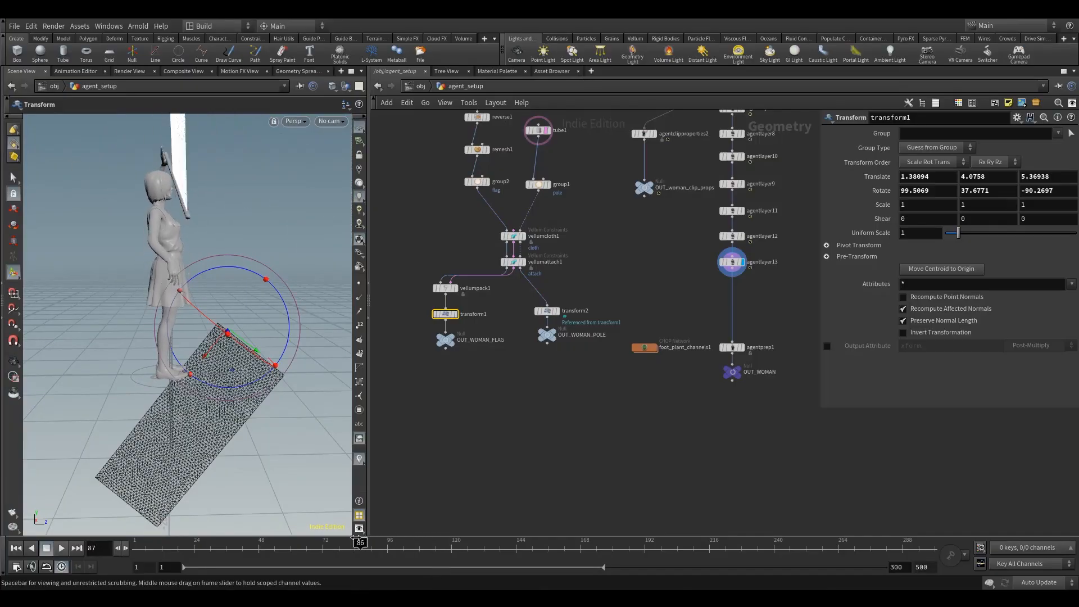
mouse_move(358, 539)
mouse_down()
mouse_move(230, 543)
mouse_move(309, 525)
mouse_up()
alt+drag(195, 357, 215, 399)
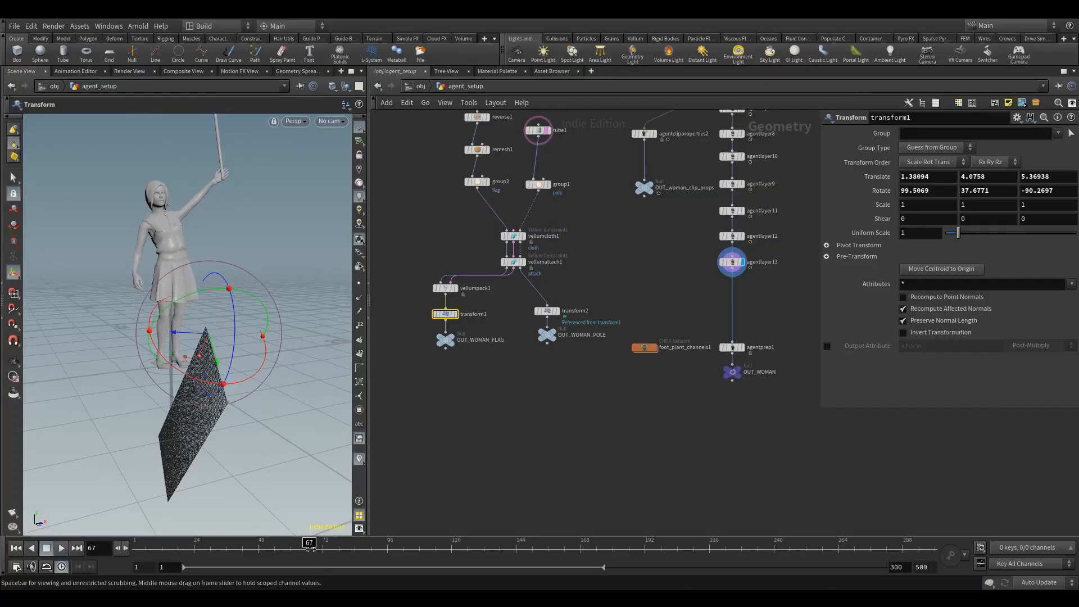
Step: Back on frame 1, refine transform1 to a translation of about 1.46, 2.90, 3.81 and a rotation of about 102.6, 53.1, -86.0
mouse_move(310, 548)
mouse_down()
mouse_move(444, 551)
mouse_move(242, 541)
mouse_move(113, 490)
mouse_up()
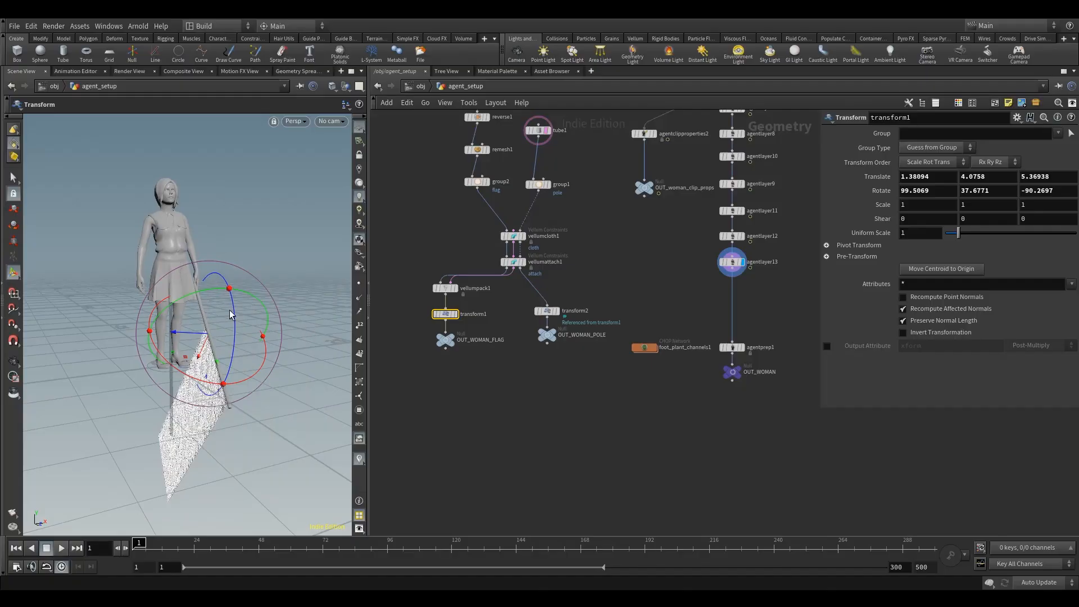
drag(234, 316, 107, 309)
drag(186, 344, 218, 369)
alt+drag(180, 320, 267, 328)
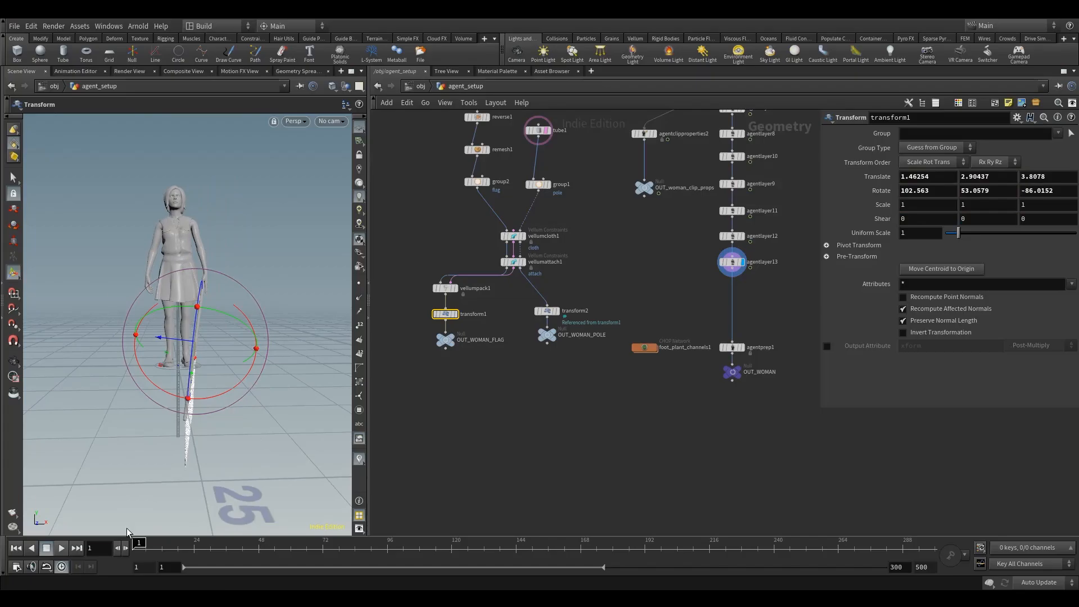
mouse_move(168, 543)
mouse_down()
mouse_move(353, 549)
mouse_move(460, 578)
mouse_move(258, 554)
mouse_move(315, 568)
mouse_move(214, 562)
mouse_move(304, 556)
mouse_move(105, 550)
mouse_up()
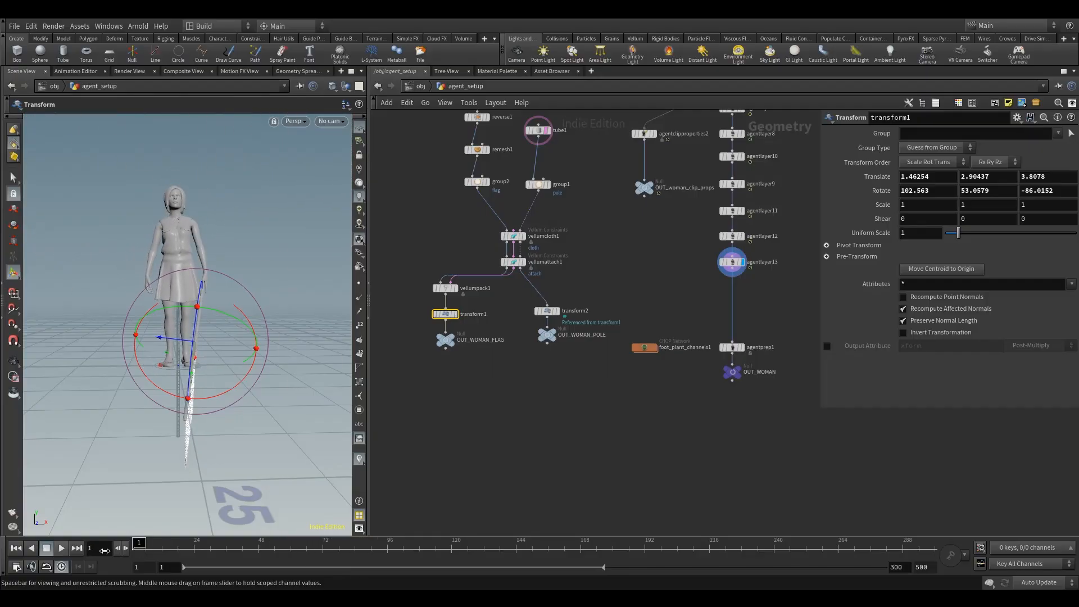
Step: Review the flag and pole node network and the Keep Position When Attaching option in agentlayer13's left-hand bindings
scroll(628, 349, down, 5)
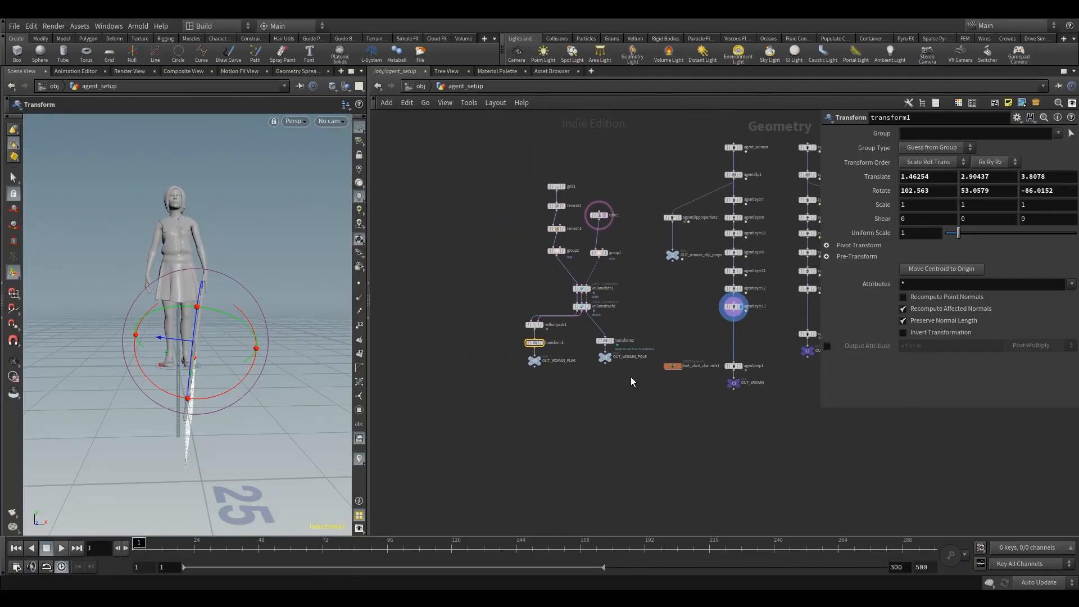
drag(629, 383, 494, 166)
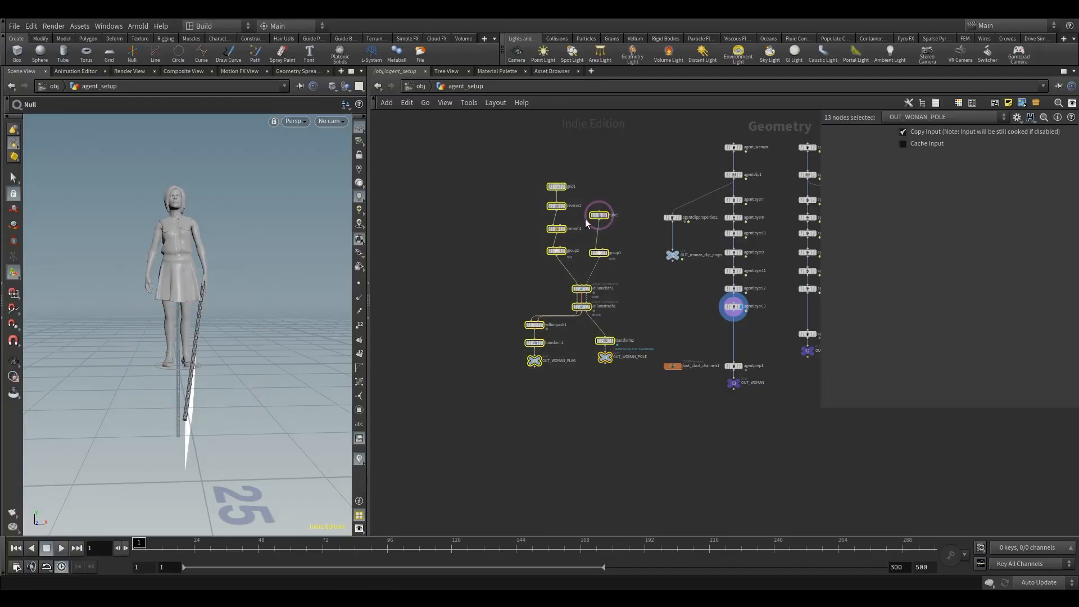
click(634, 273)
middle_drag(651, 303, 574, 270)
drag(612, 274, 697, 308)
middle_drag(682, 310, 623, 286)
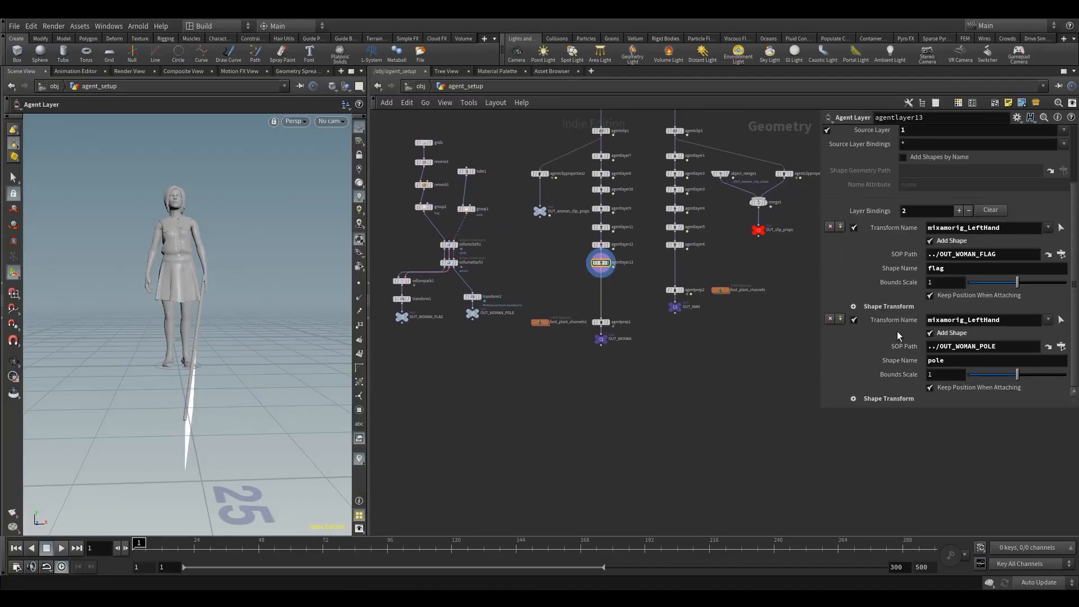
click(930, 296)
middle_drag(621, 303, 591, 295)
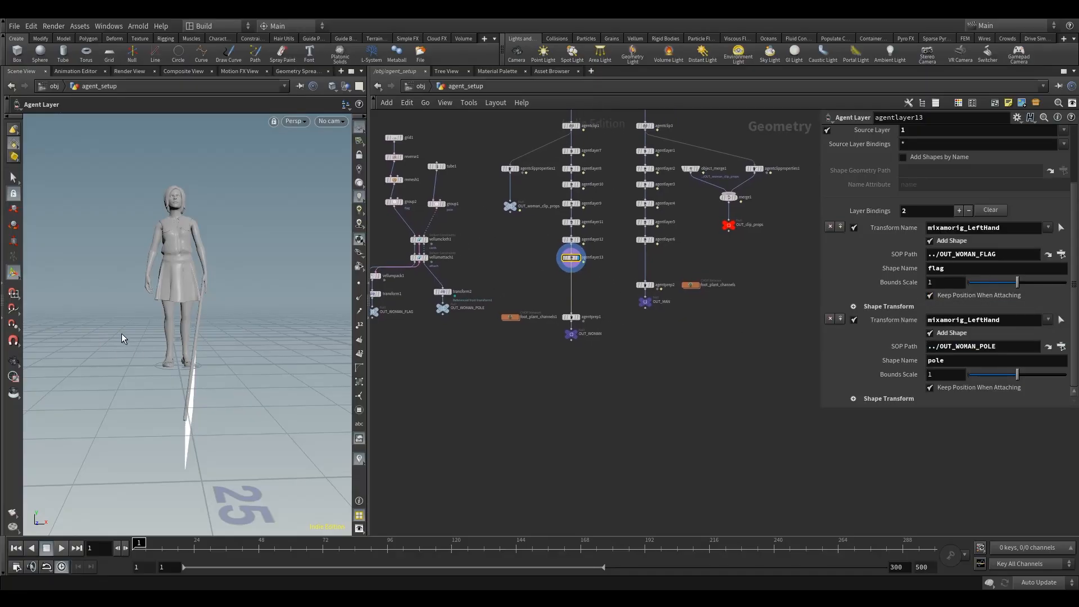